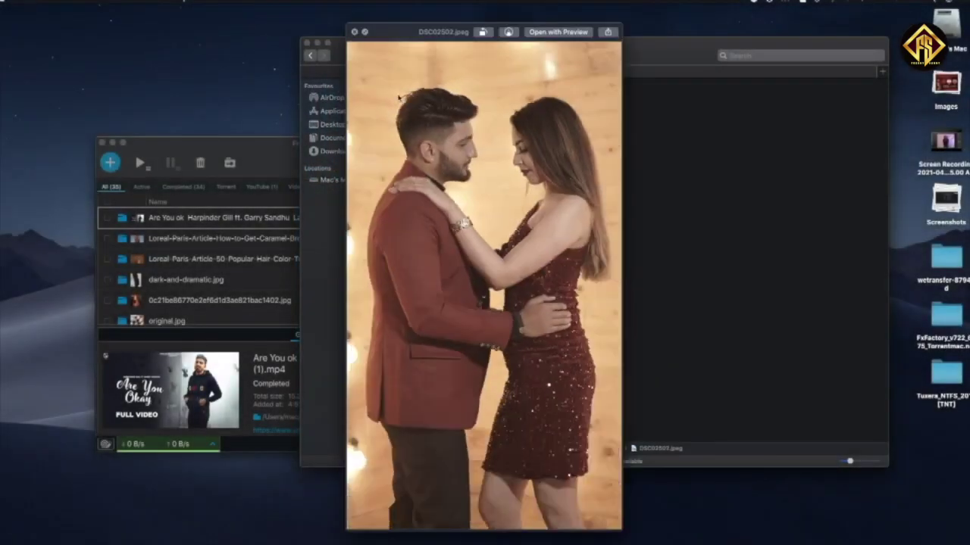
# Step: Preview the couple photo DSC02503 after DSC02502, then close the Quick Look preview
pyautogui.press('Down')
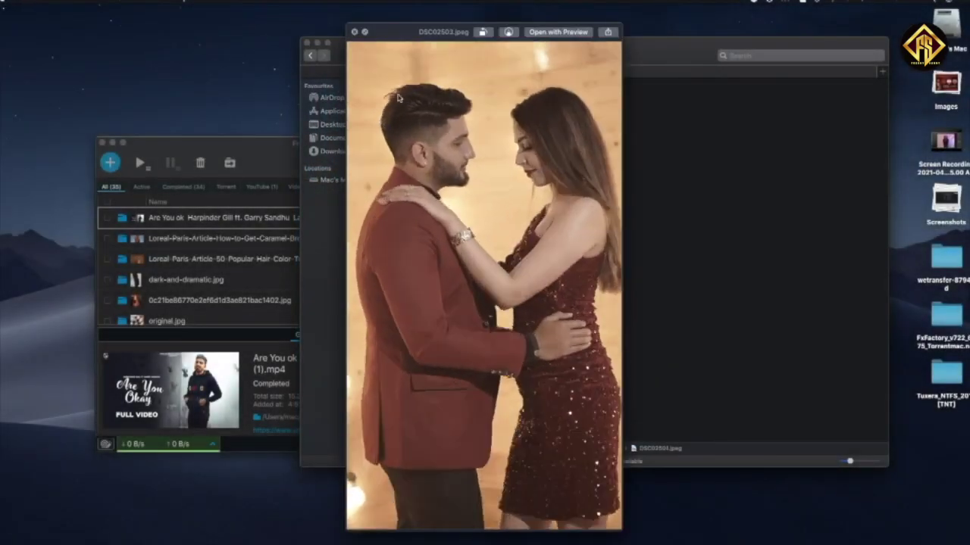
pyautogui.press('space')
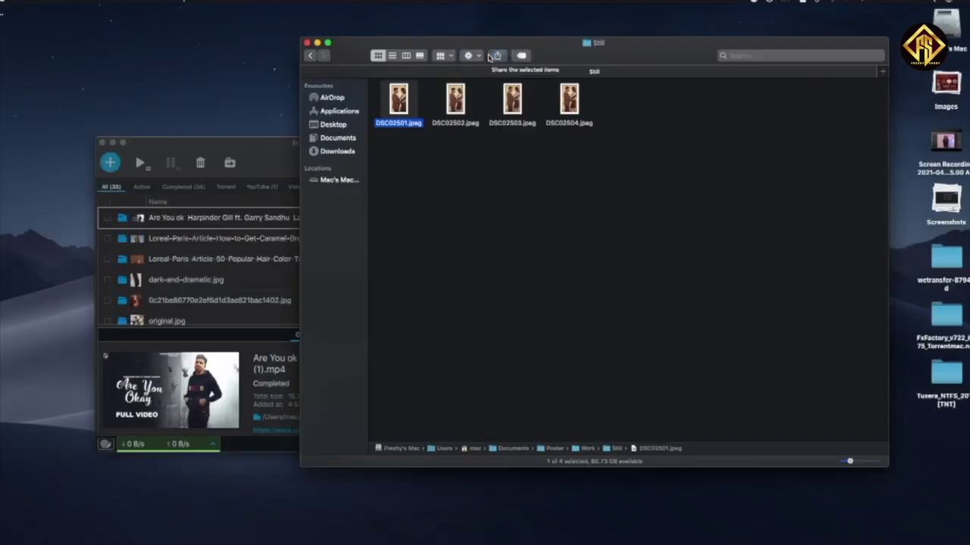
# Step: Launch Photoshop 2021 and start a new blank document
pyautogui.click(493, 56)
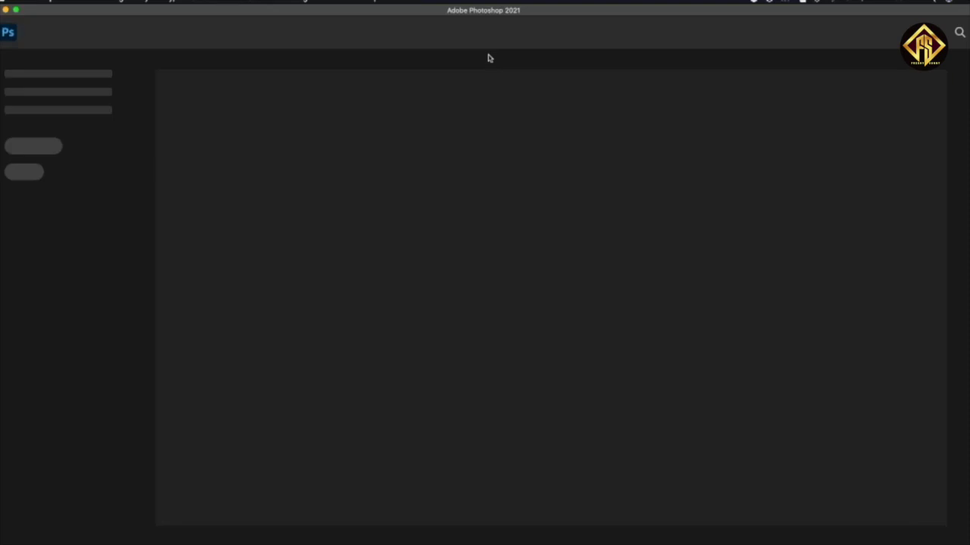
pyautogui.hotkey('ctrl', 'n')
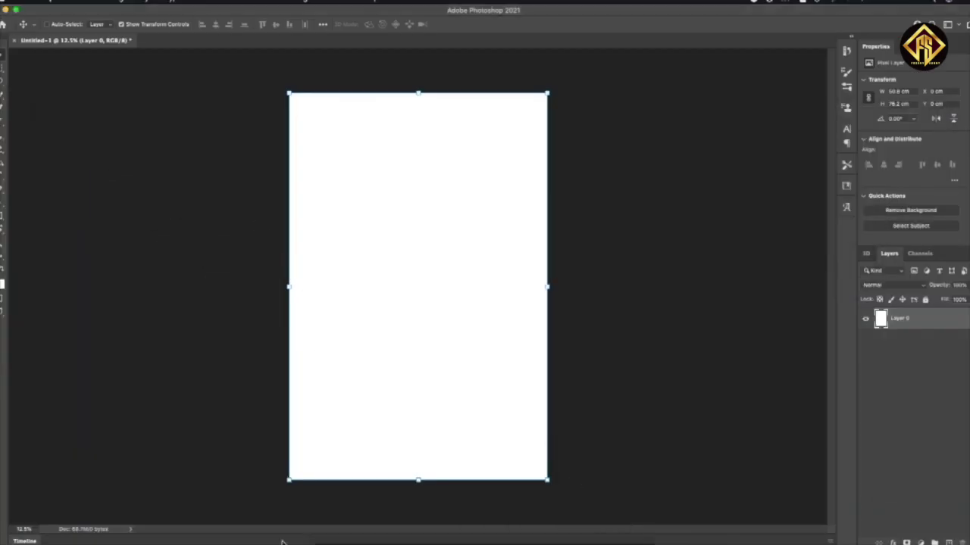
# Step: Place the couple photos DSC02501 and DSC02502 on the canvas and hide DSC02501
pyautogui.click(353, 529)
pyautogui.moveTo(398, 99); pyautogui.dragTo(373, 225)
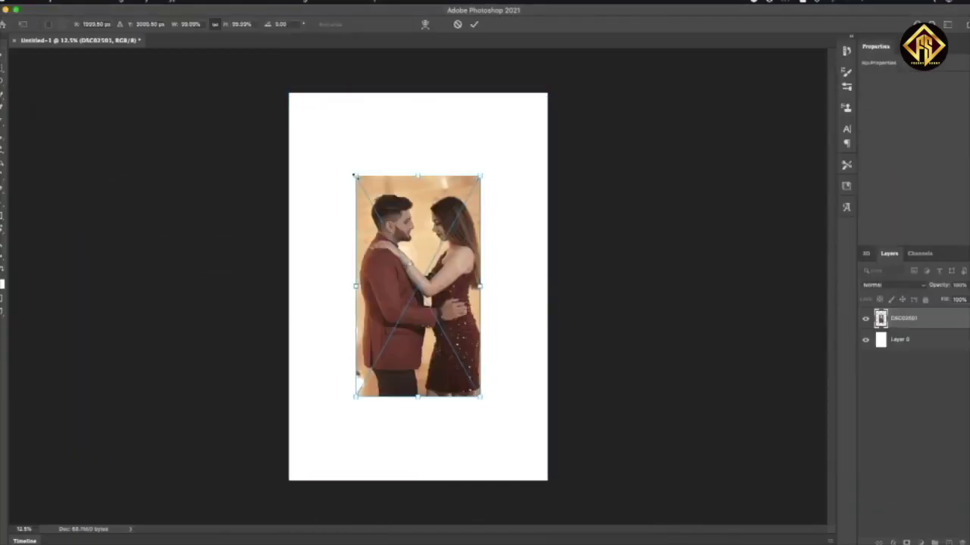
pyautogui.press('Return')
pyautogui.keyDown('alt'); pyautogui.scroll(5, 412, 234); pyautogui.keyUp('alt')
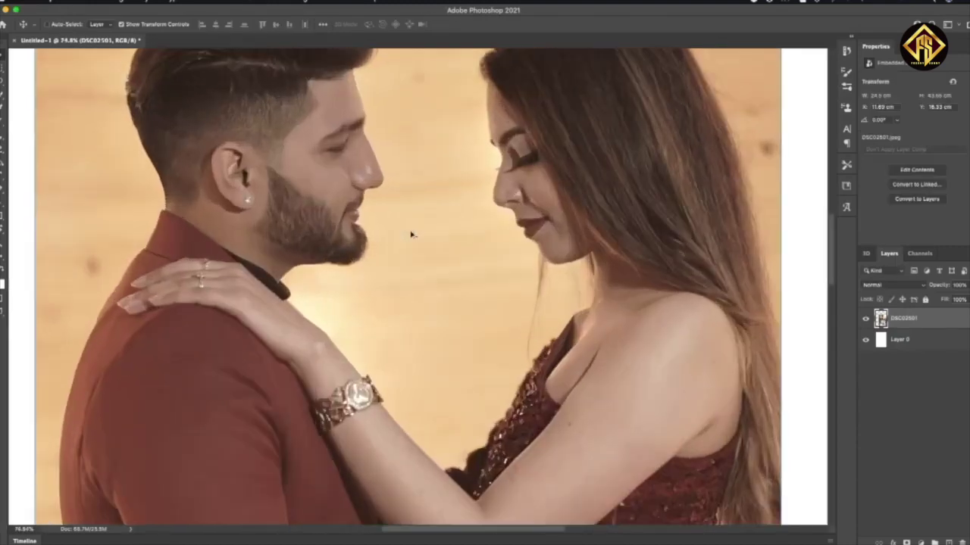
pyautogui.keyDown('alt'); pyautogui.scroll(-5, 411, 235); pyautogui.keyUp('alt')
pyautogui.keyDown('alt'); pyautogui.scroll(-4, 411, 235); pyautogui.keyUp('alt')
pyautogui.press('super+comma')
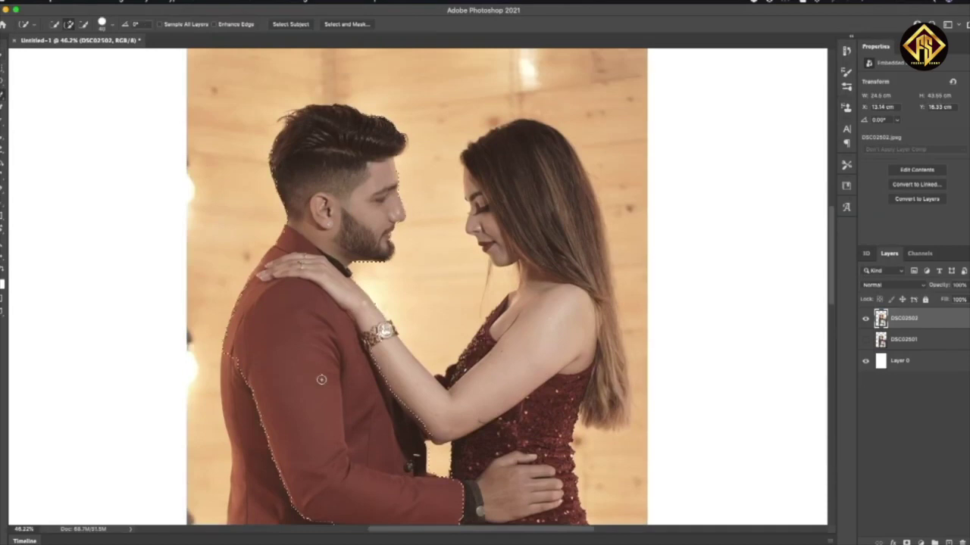
# Step: Trace the couple's outline on DSC02502 with the Lasso selection, cleaning up the edges
pyautogui.scroll(-3, 540, 327)
pyautogui.scroll(-5, 521, 356)
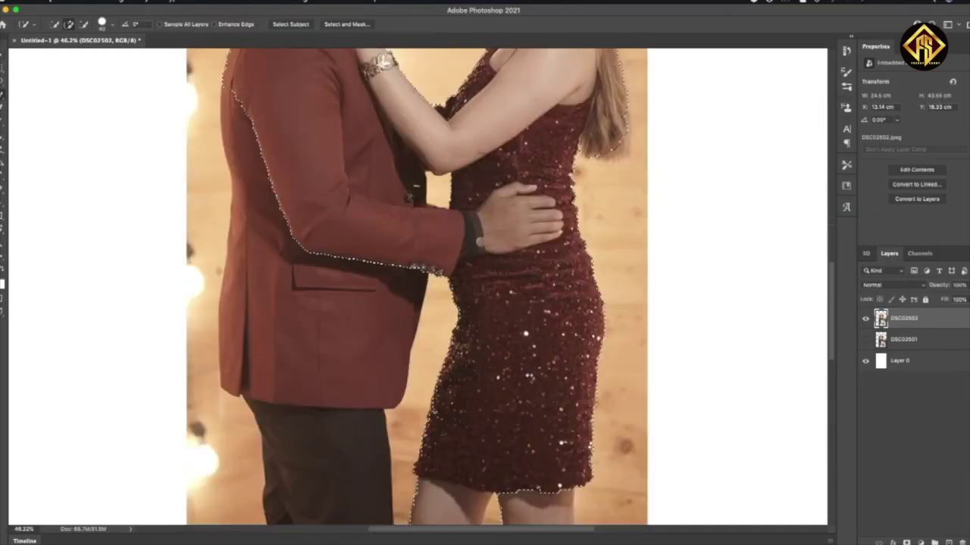
pyautogui.scroll(-2, 500, 379)
pyautogui.scroll(-2, 483, 410)
pyautogui.scroll(1, 477, 349)
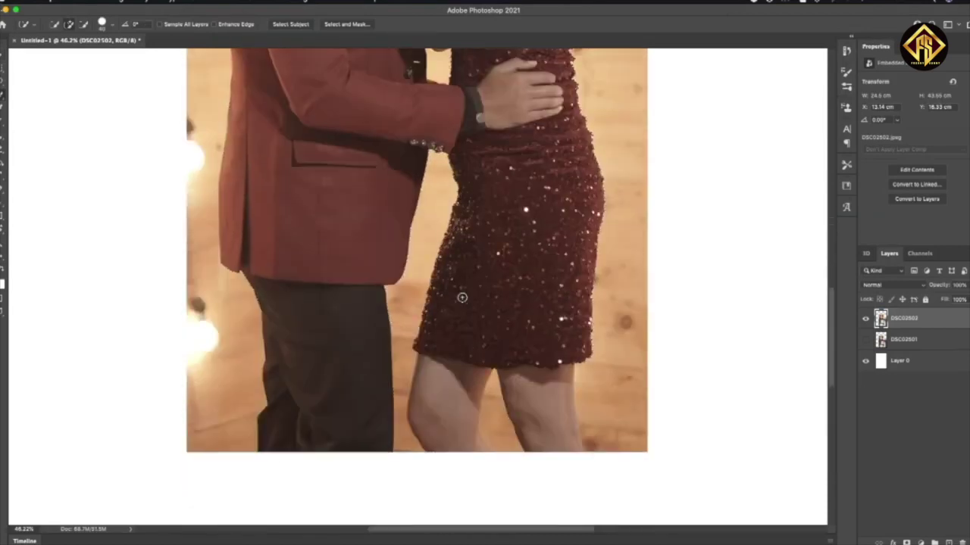
pyautogui.scroll(5, 461, 295)
pyautogui.scroll(5, 461, 295)
pyautogui.scroll(-10, 518, 257)
pyautogui.press('l')
pyautogui.scroll(2, 518, 257)
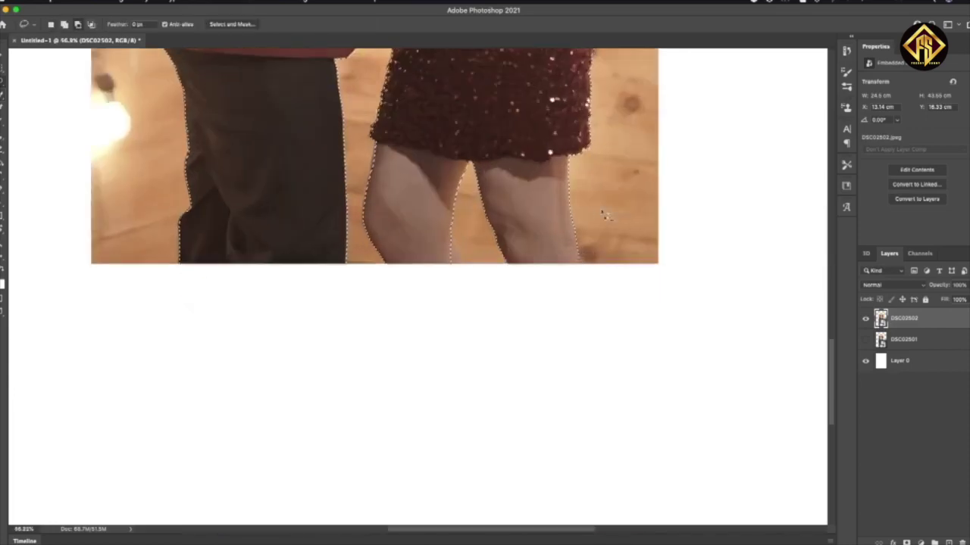
pyautogui.scroll(3, 563, 232)
pyautogui.scroll(3, 545, 227)
pyautogui.scroll(3, 551, 232)
pyautogui.scroll(3, 550, 232)
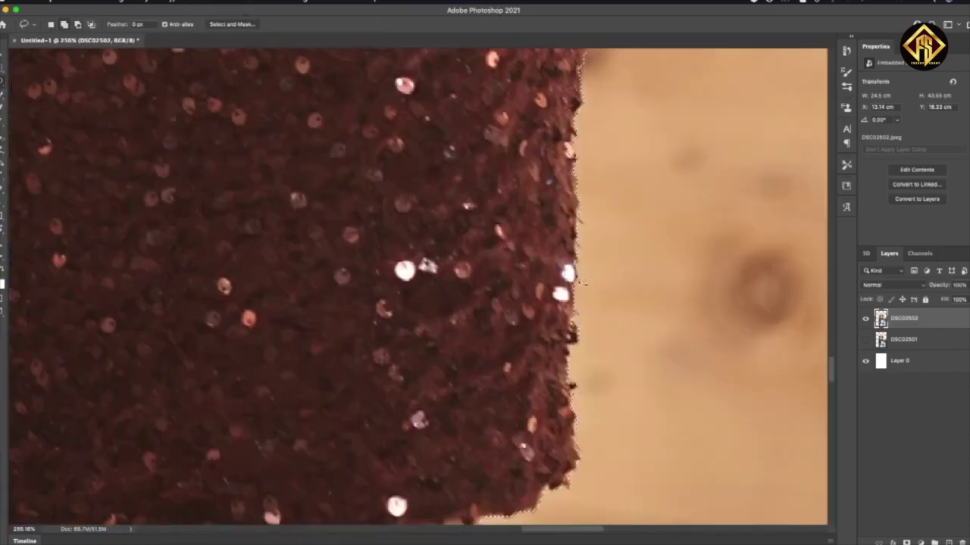
pyautogui.scroll(3, 546, 233)
pyautogui.scroll(3, 538, 235)
pyautogui.scroll(3, 530, 237)
pyautogui.scroll(3, 530, 237)
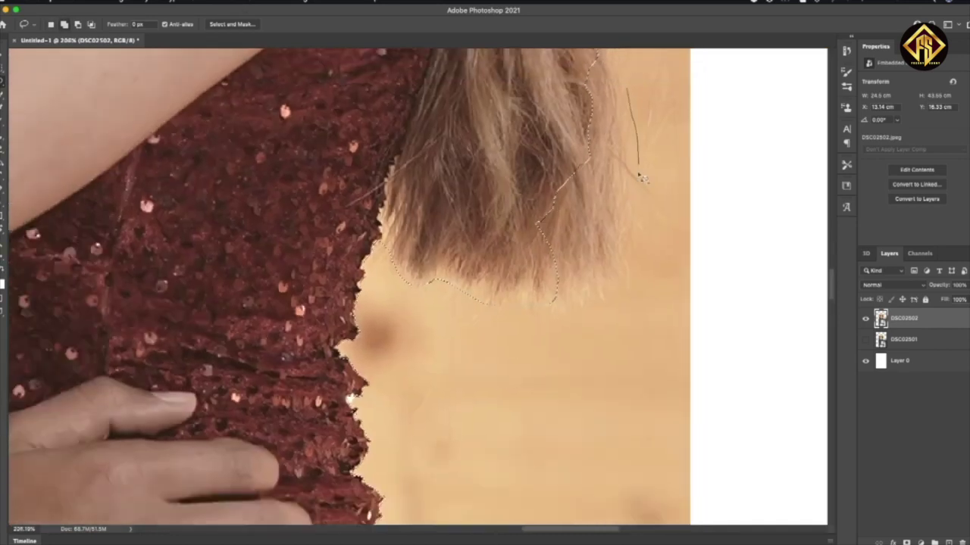
pyautogui.scroll(3, 534, 231)
pyautogui.scroll(3, 538, 226)
pyautogui.scroll(2, 542, 221)
pyautogui.scroll(3, 543, 221)
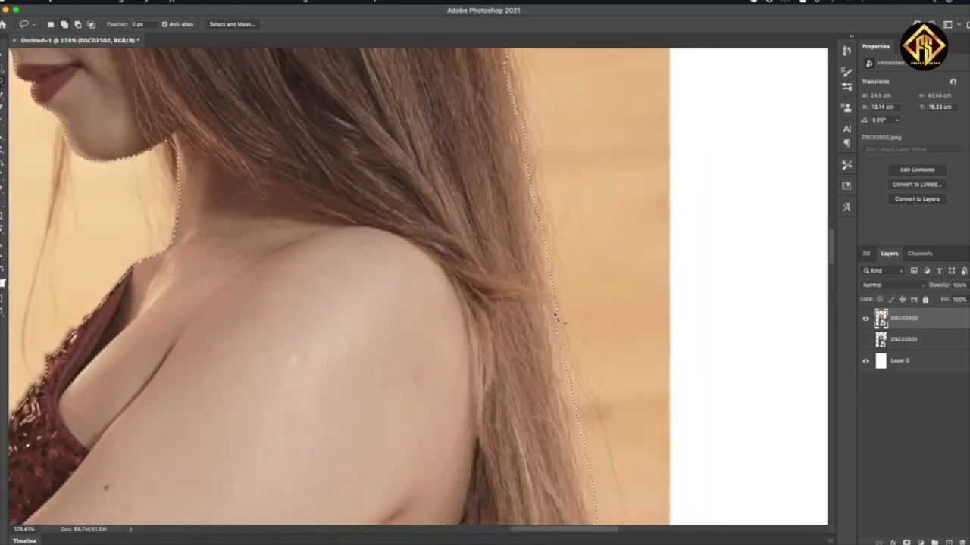
pyautogui.scroll(3, 558, 318)
pyautogui.scroll(3, 454, 250)
pyautogui.scroll(3, 206, 165)
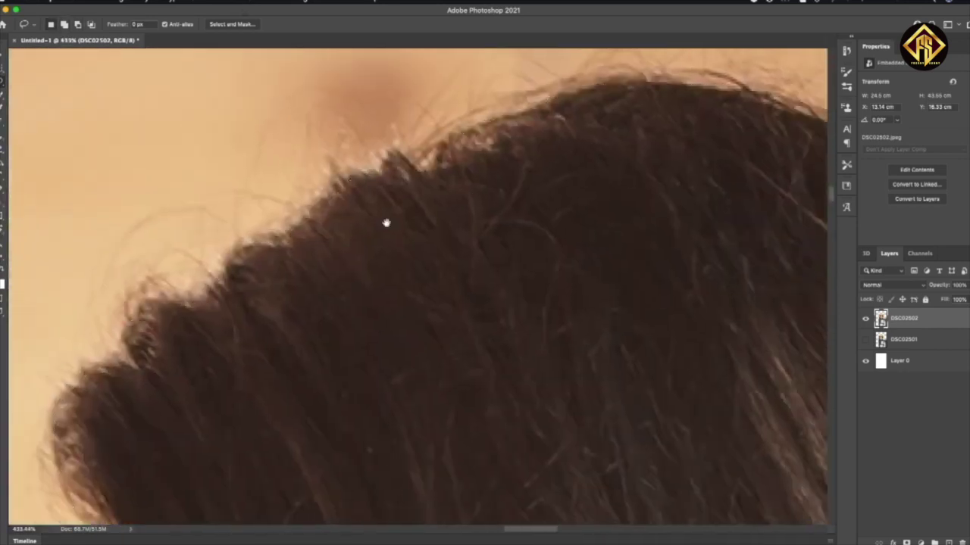
pyautogui.hscroll(-3, 386, 221)
pyautogui.scroll(-3, 433, 255)
pyautogui.scroll(-3, 523, 272)
pyautogui.scroll(-3, 523, 273)
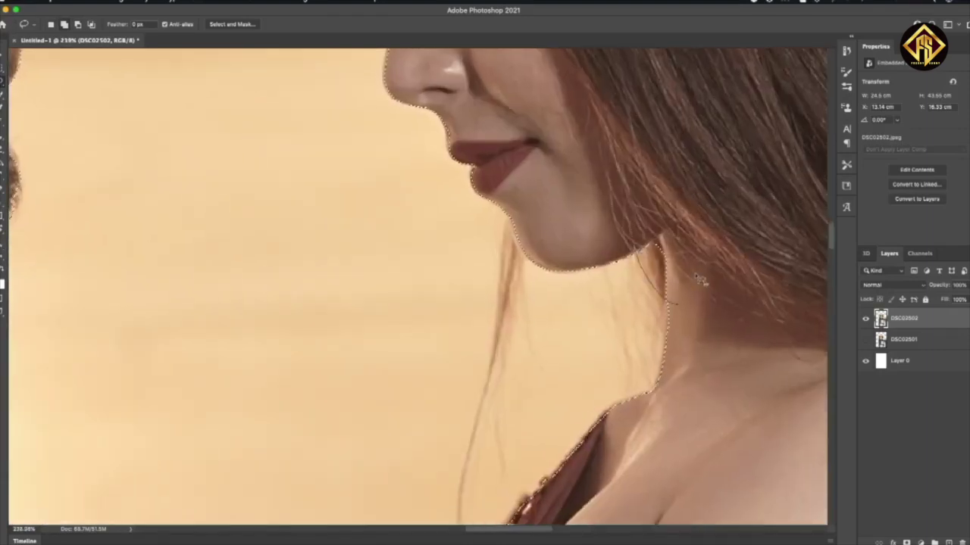
pyautogui.scroll(-3, 695, 272)
pyautogui.scroll(-3, 643, 190)
pyautogui.scroll(-3, 558, 219)
pyautogui.scroll(-3, 535, 238)
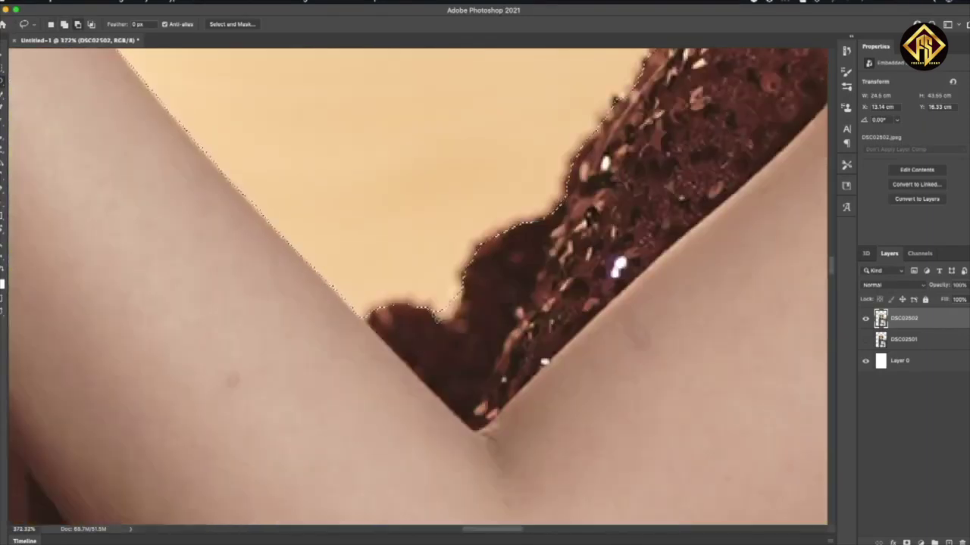
pyautogui.scroll(-3, 523, 227)
pyautogui.scroll(2, 515, 224)
pyautogui.scroll(5, 510, 218)
pyautogui.scroll(2, 509, 218)
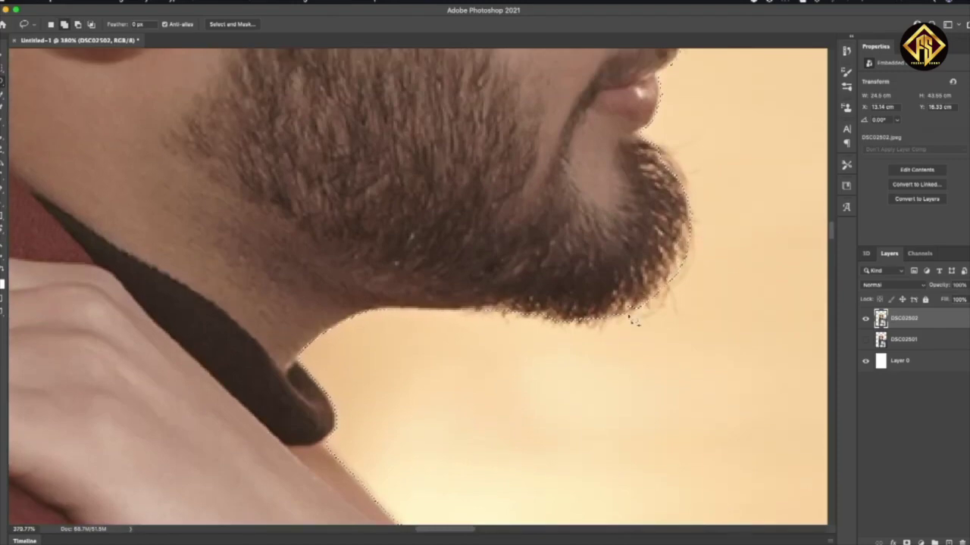
pyautogui.scroll(2, 634, 318)
pyautogui.scroll(5, 626, 234)
pyautogui.scroll(3, 616, 274)
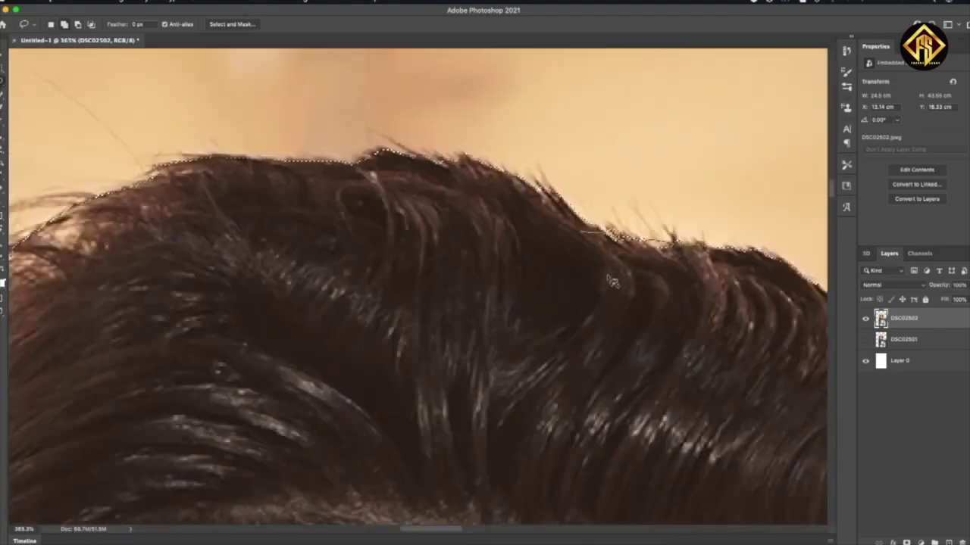
pyautogui.hscroll(-5, 541, 174)
pyautogui.scroll(-5, 515, 227)
pyautogui.scroll(-5, 433, 275)
pyautogui.scroll(-5, 454, 277)
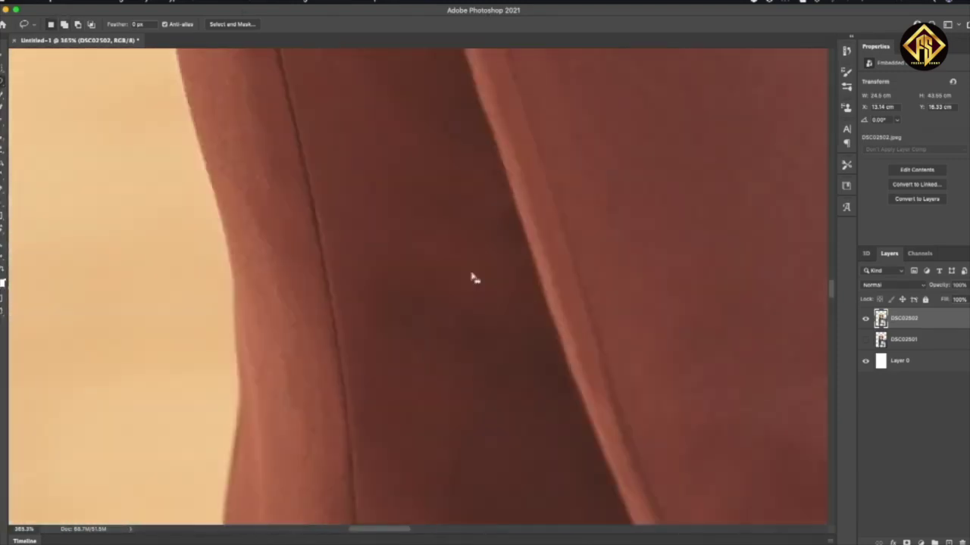
pyautogui.scroll(-5, 471, 277)
pyautogui.scroll(-5, 472, 325)
pyautogui.scroll(5, 477, 250)
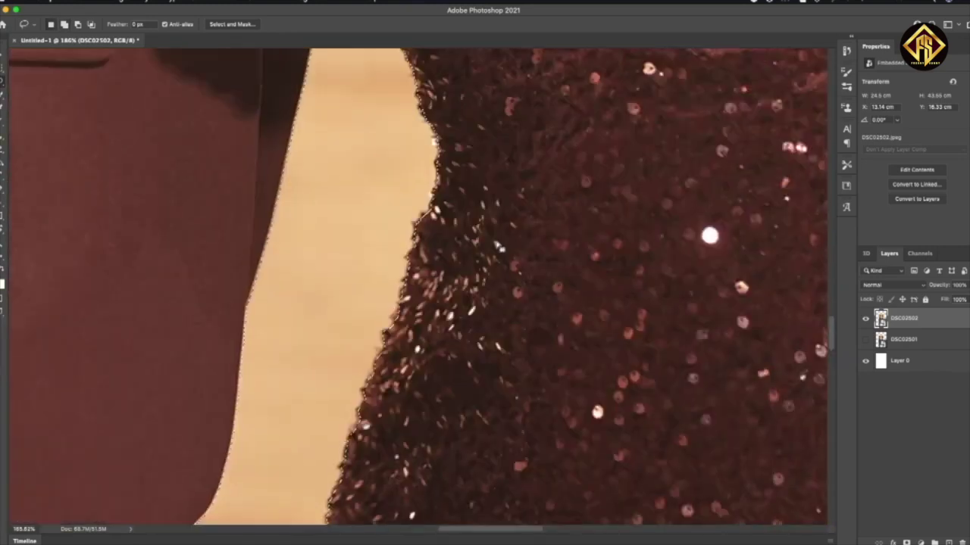
pyautogui.scroll(-3, 497, 246)
pyautogui.scroll(3, 413, 303)
pyautogui.scroll(5, 407, 350)
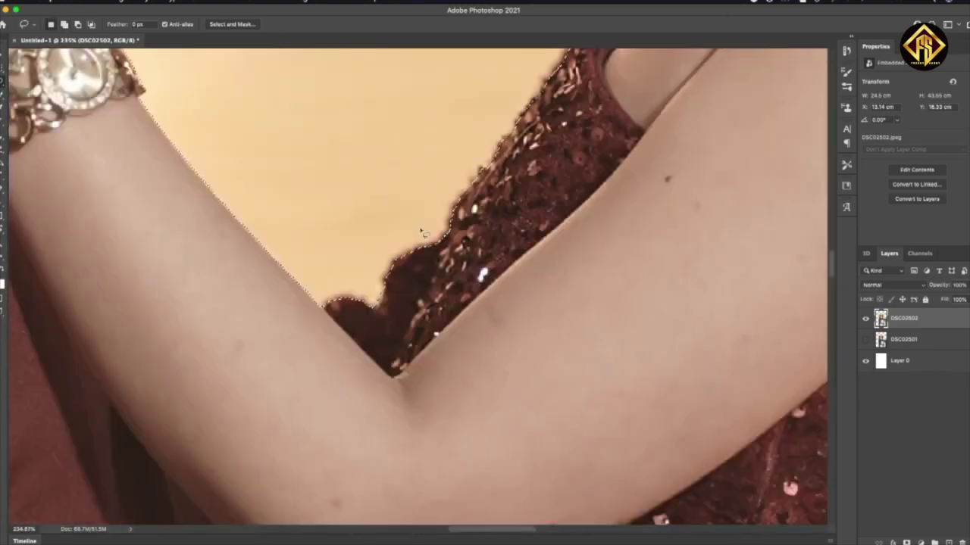
pyautogui.scroll(-5, 417, 227)
pyautogui.rightClick(444, 189)
# Step: Refine the couple selection in Select and Mask at 100% opacity and output it as Layer 1
pyautogui.click(475, 209)
pyautogui.moveTo(936, 143); pyautogui.dragTo(963, 145)
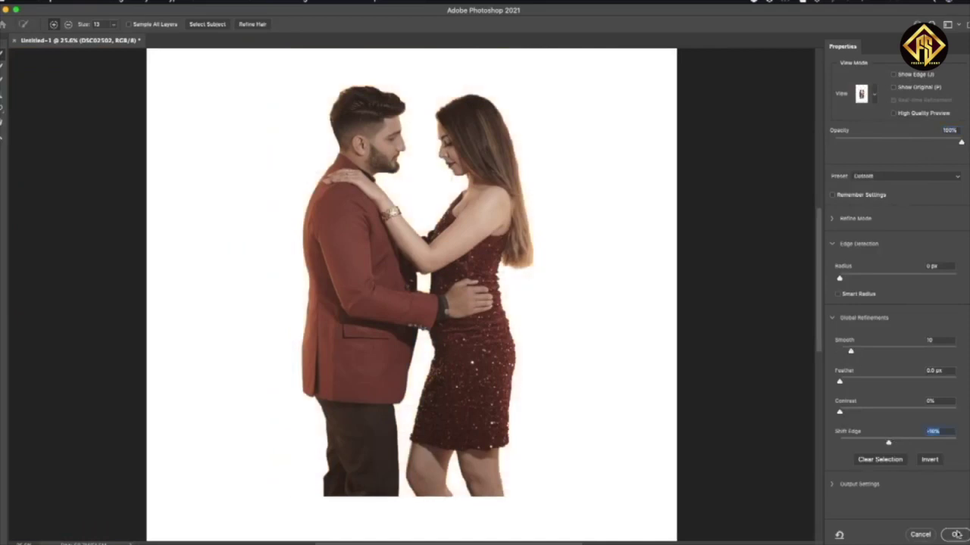
pyautogui.click(956, 534)
# Step: Enlarge the couple cutout so it reaches the bottom of the canvas
pyautogui.scroll(-3, 419, 286)
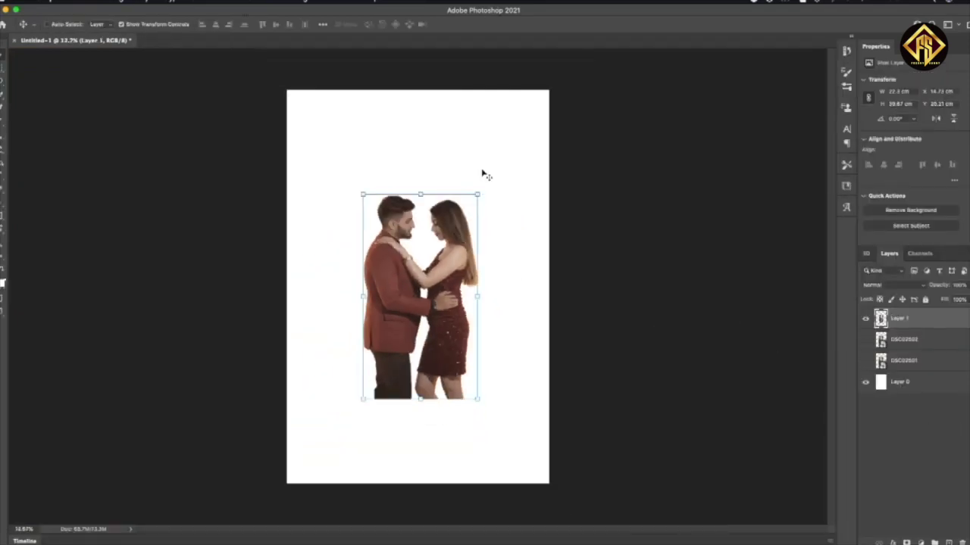
pyautogui.moveTo(477, 195); pyautogui.dragTo(494, 213)
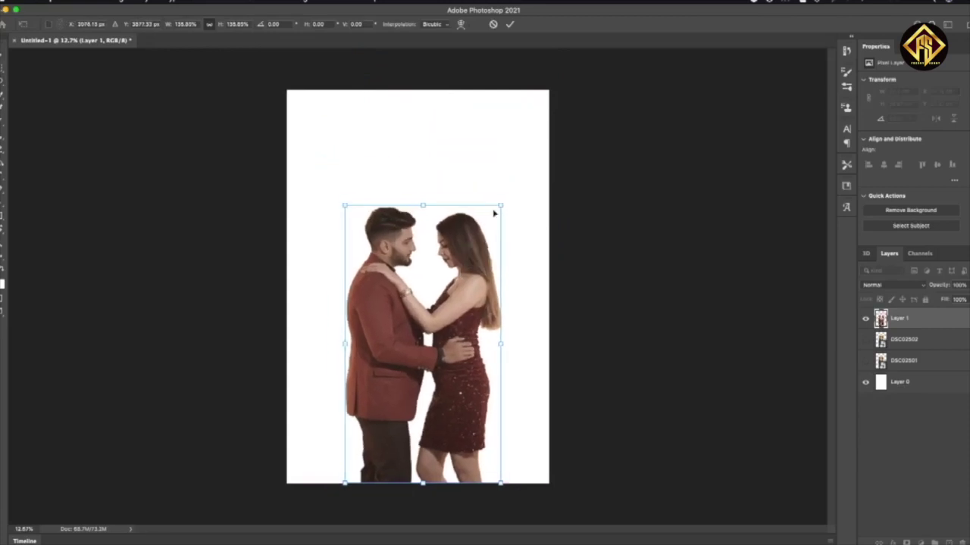
pyautogui.press('Return')
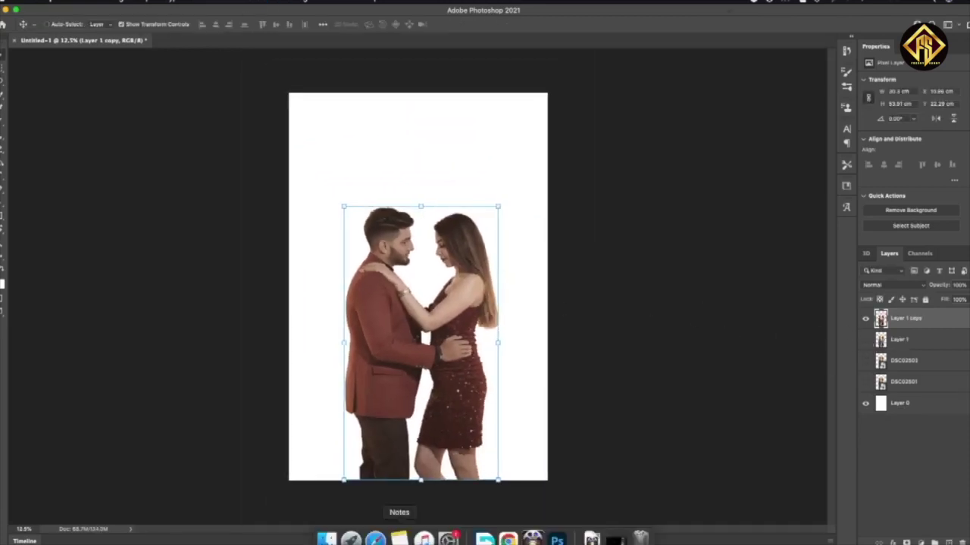
# Step: Clean the man's nose with the Clone Stamp at 20% opacity and select Layer 1 copy
pyautogui.scroll(5, 680, 319)
pyautogui.scroll(5, 679, 319)
pyautogui.scroll(-4, 680, 318)
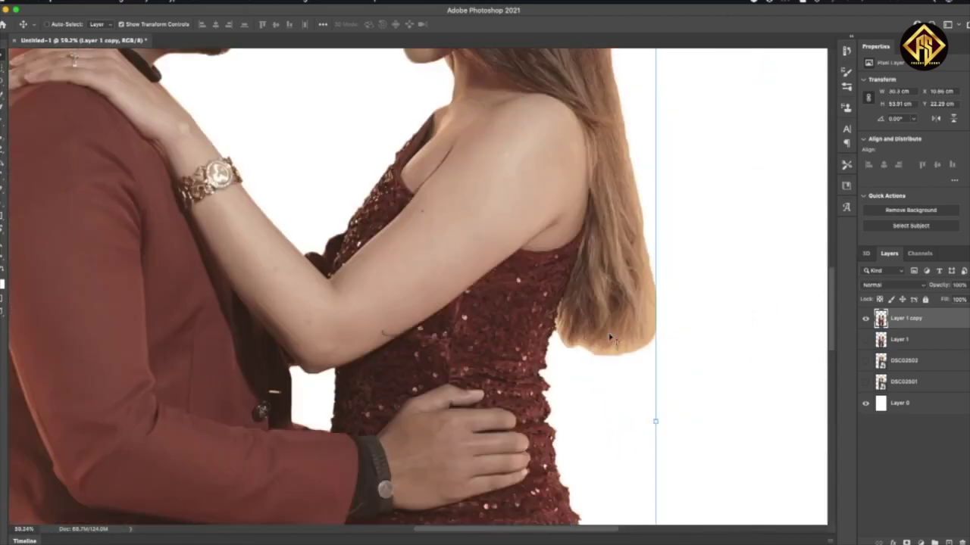
pyautogui.scroll(-4, 425, 360)
pyautogui.scroll(3, 426, 360)
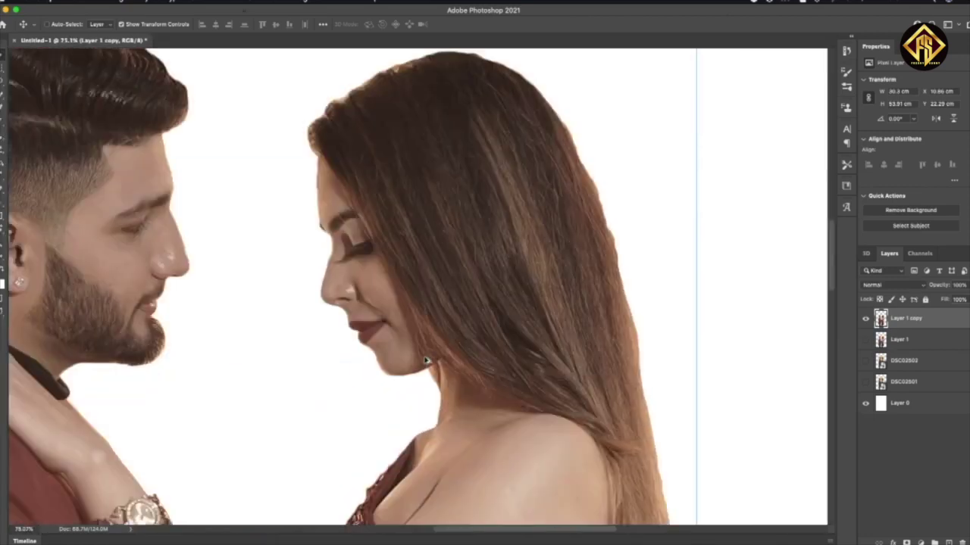
pyautogui.scroll(2, 426, 360)
pyautogui.scroll(-1, 318, 318)
pyautogui.scroll(3, 277, 318)
pyautogui.press('s')
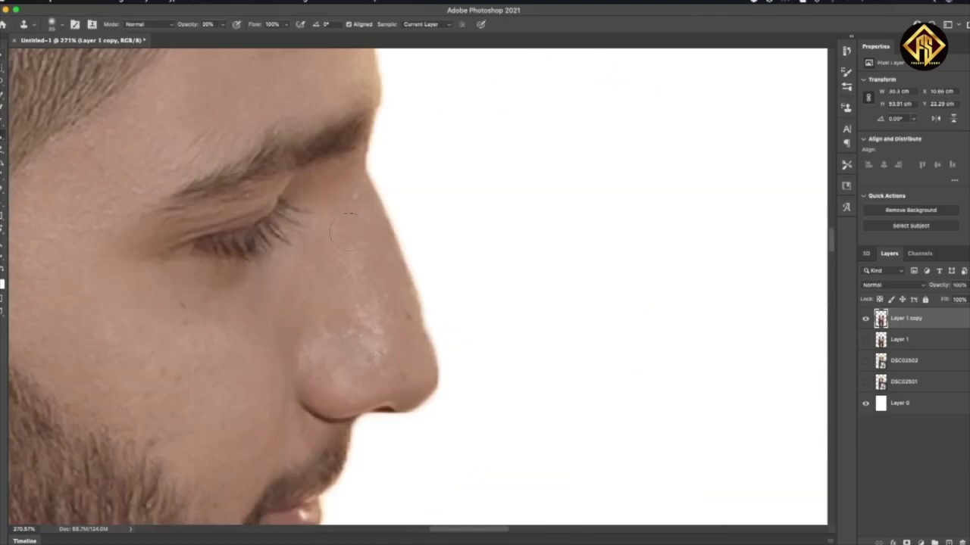
pyautogui.scroll(-4, 347, 229)
pyautogui.scroll(-1, 573, 329)
pyautogui.scroll(-3, 574, 329)
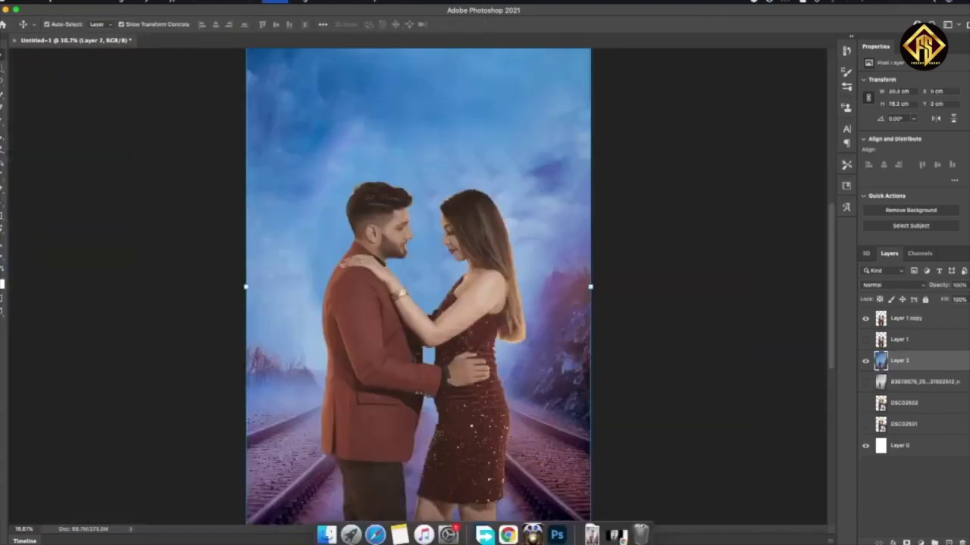
pyautogui.scroll(-1, 801, 472)
pyautogui.click(925, 322)
# Step: Duplicate the couple layer and grade it: Temperature -19, Exposure +0.20, Whites -51, deeper Blacks, more Vibrance
pyautogui.hotkey('ctrl', 'j')
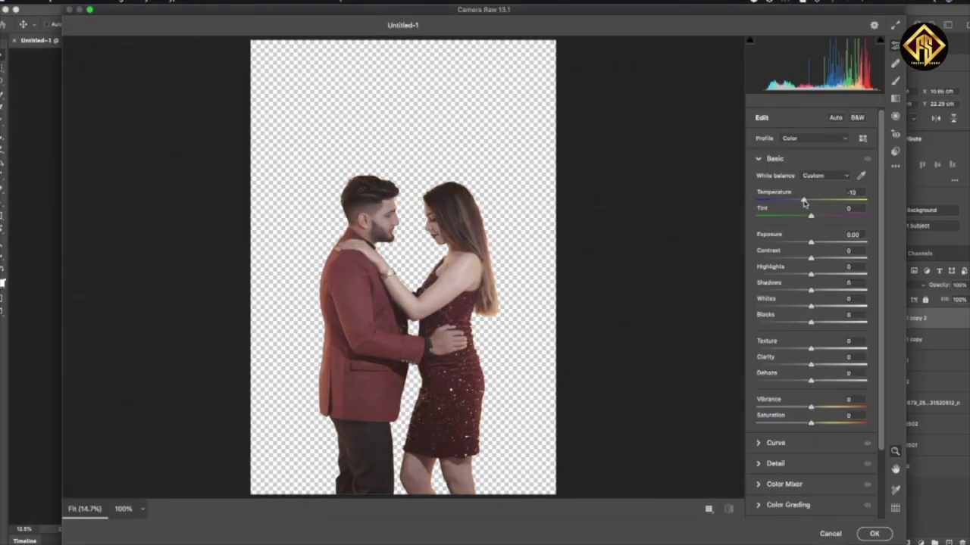
pyautogui.moveTo(811, 290); pyautogui.dragTo(816, 290)
pyautogui.moveTo(811, 407); pyautogui.dragTo(862, 407)
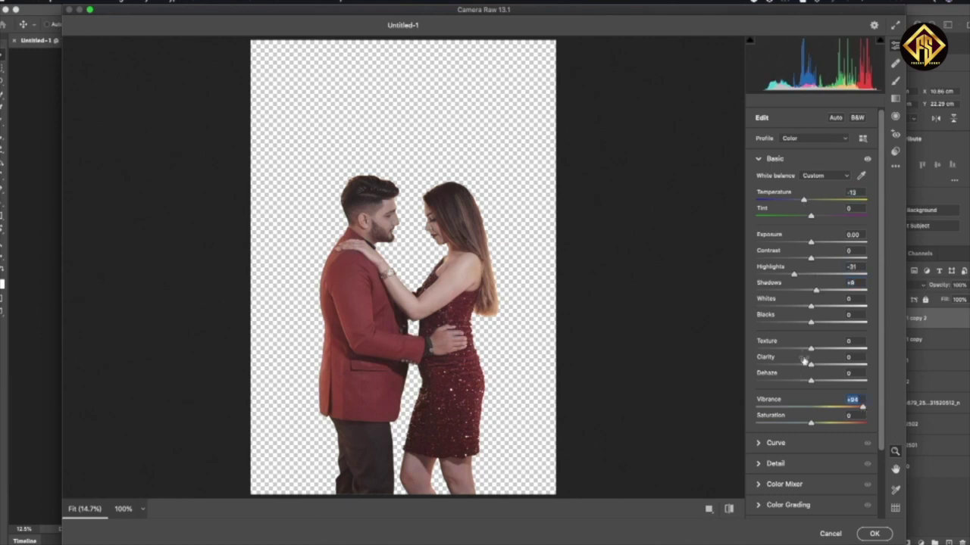
pyautogui.moveTo(802, 200); pyautogui.dragTo(800, 200)
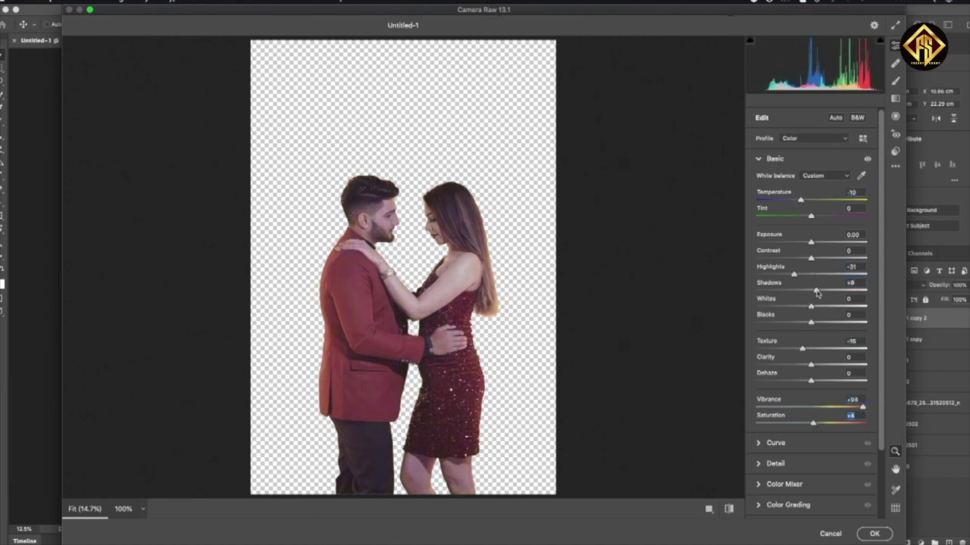
pyautogui.moveTo(810, 306); pyautogui.dragTo(782, 306)
pyautogui.moveTo(812, 242); pyautogui.dragTo(813, 242)
pyautogui.moveTo(789, 323); pyautogui.dragTo(781, 324)
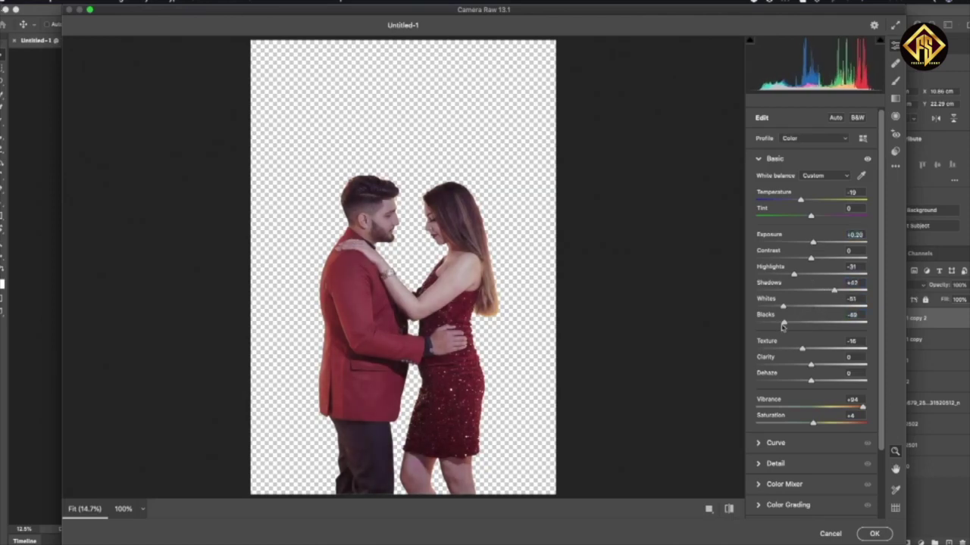
pyautogui.press('Return')
# Step: Duplicate the couple layer, leaving Curves unchanged
pyautogui.scroll(1, 553, 324)
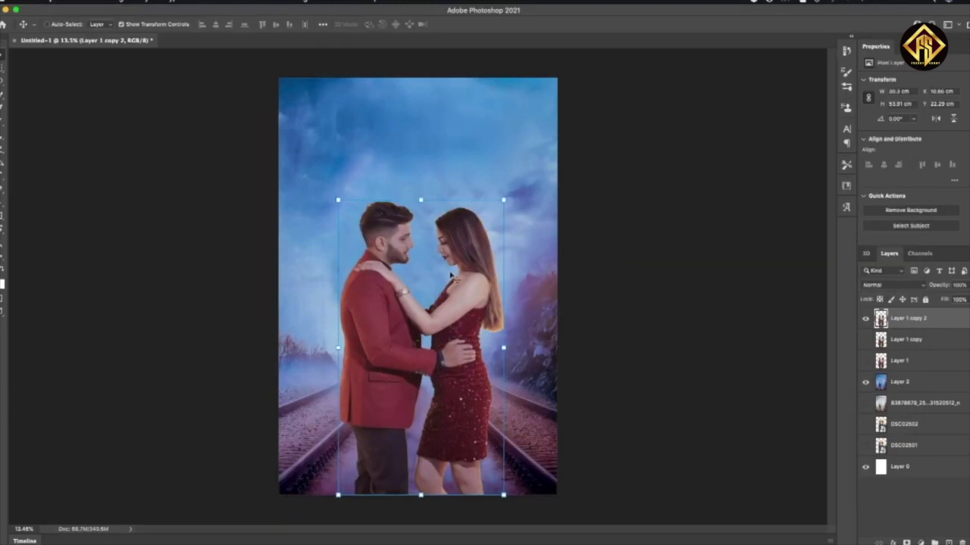
pyautogui.hotkey('ctrl', 'm')
pyautogui.press('Return')
pyautogui.press('v')
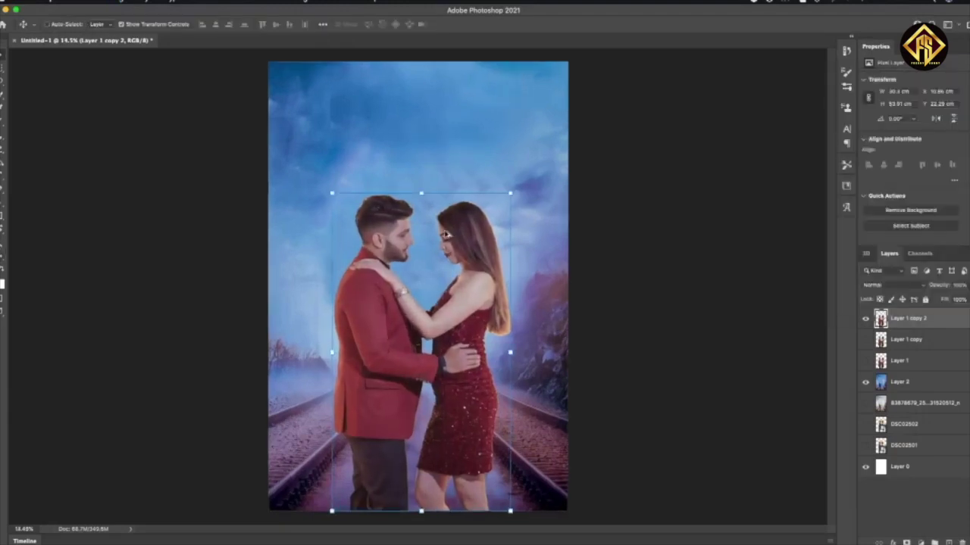
pyautogui.scroll(5, 437, 189)
pyautogui.scroll(-2, 757, 313)
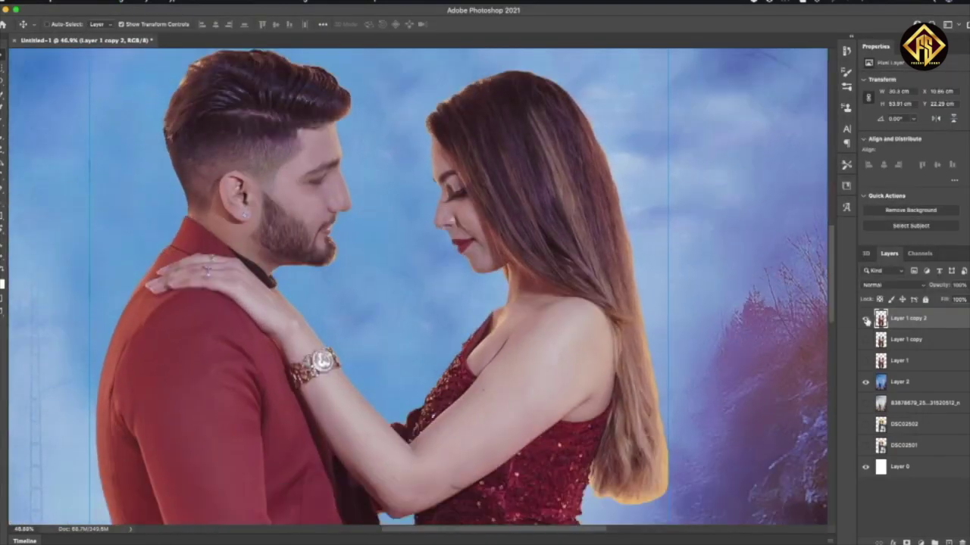
pyautogui.hotkey('ctrl', 'j')
# Step: Erase the yellow fringe along the couple's hair and face edges at 90% opacity
pyautogui.press('b')
pyautogui.scroll(1, 719, 310)
pyautogui.scroll(1, 695, 306)
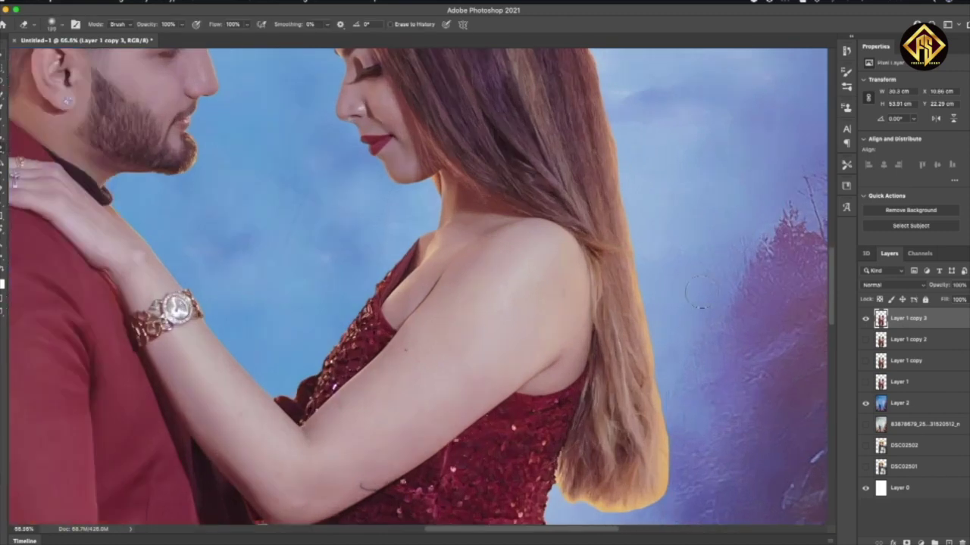
pyautogui.scroll(2, 656, 222)
pyautogui.scroll(2, 636, 241)
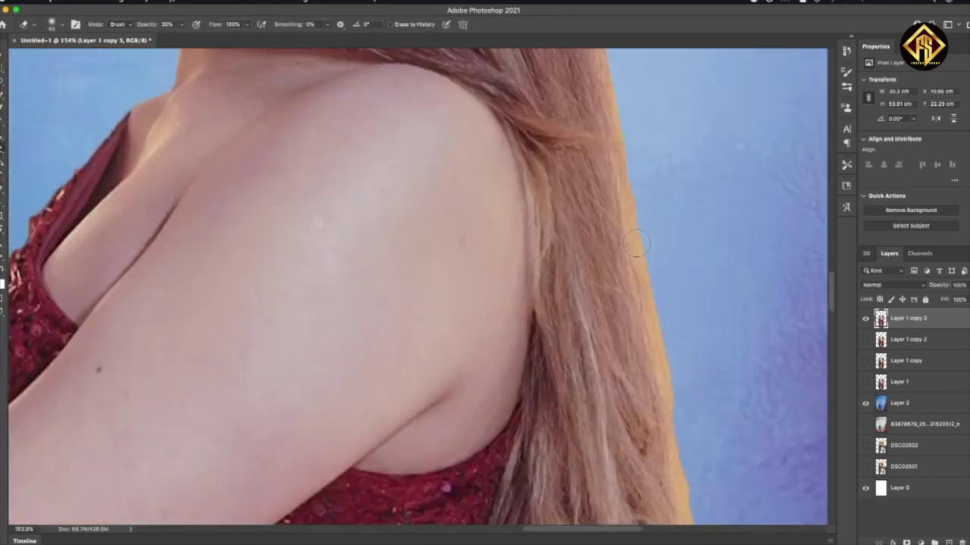
pyautogui.scroll(2, 667, 246)
pyautogui.scroll(-1, 661, 241)
pyautogui.scroll(-1, 678, 250)
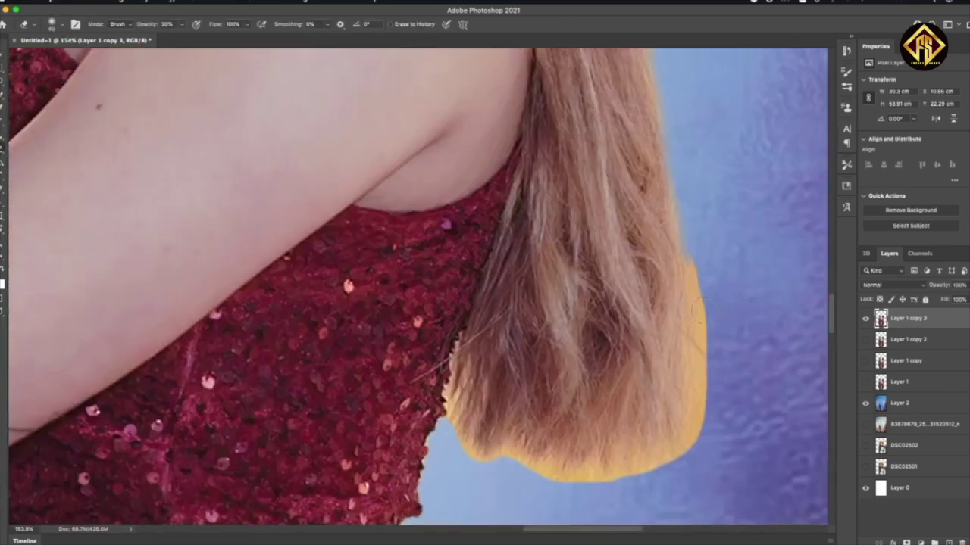
pyautogui.scroll(-1, 712, 261)
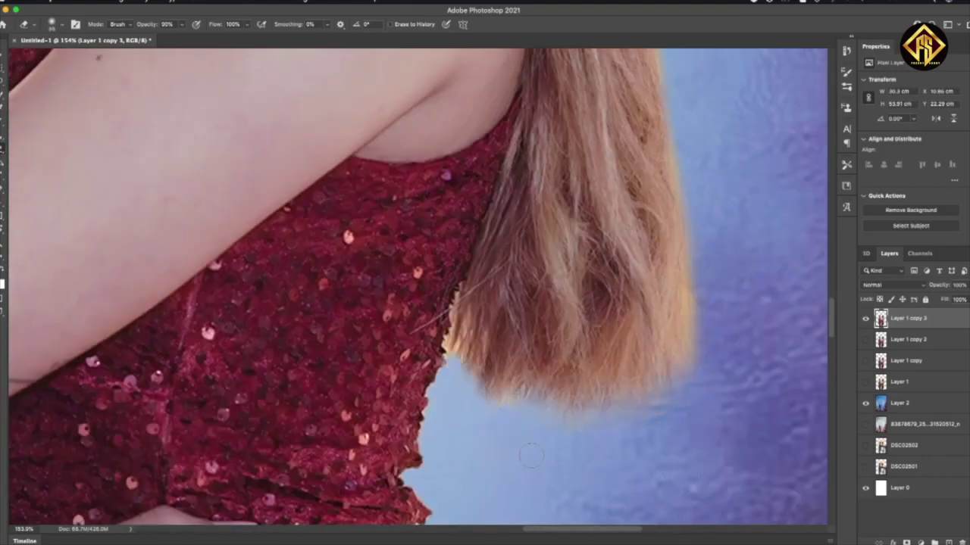
pyautogui.scroll(1, 530, 455)
pyautogui.scroll(2, 612, 209)
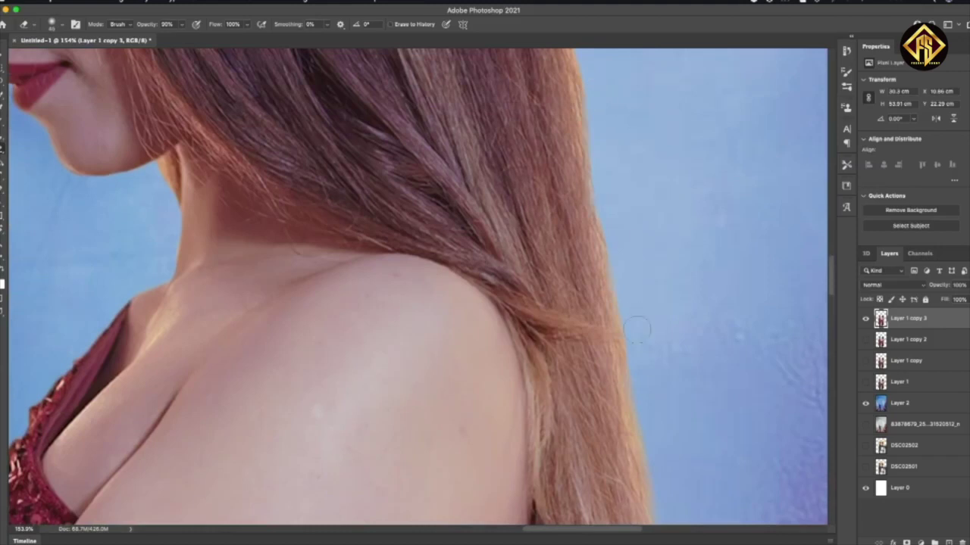
pyautogui.scroll(2, 591, 235)
pyautogui.scroll(1, 523, 129)
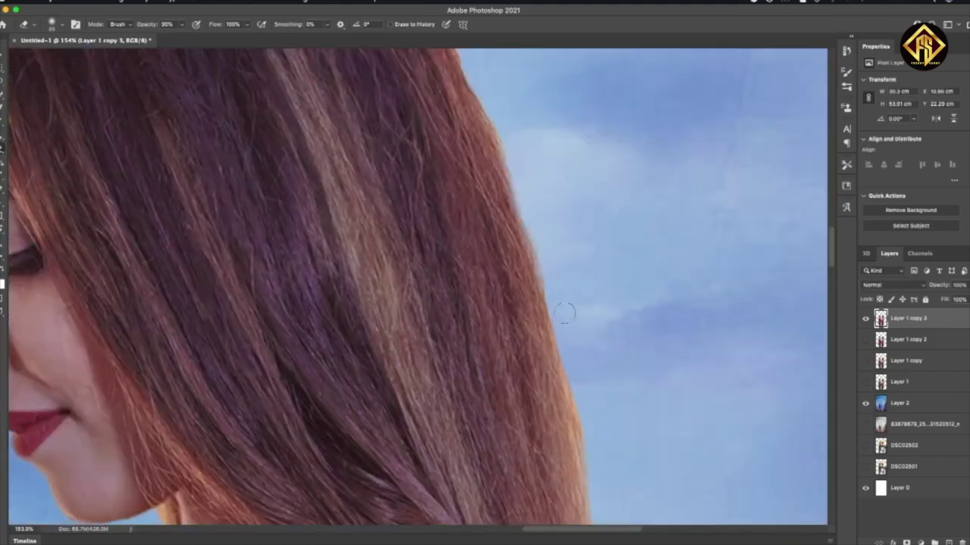
pyautogui.scroll(2, 568, 364)
pyautogui.scroll(2, 454, 296)
pyautogui.hscroll(-2, 455, 227)
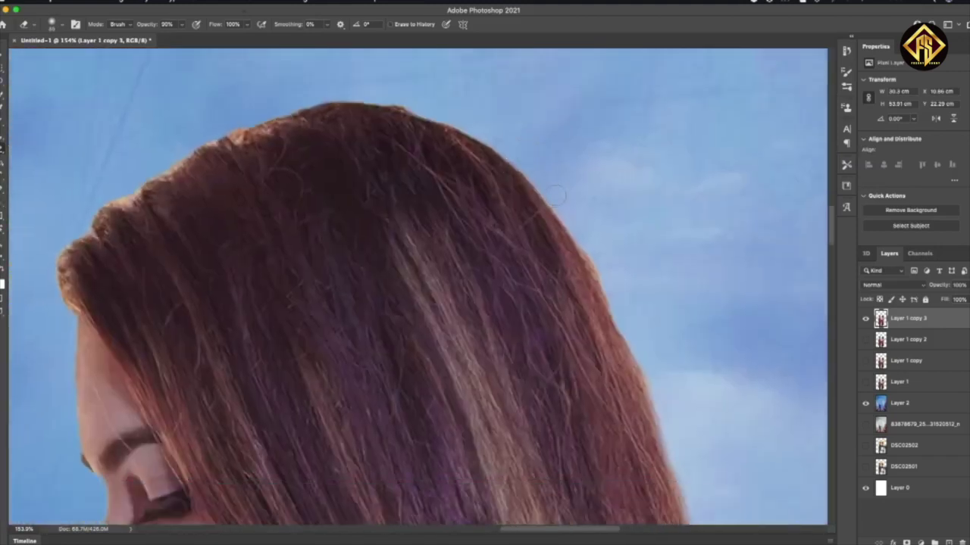
pyautogui.scroll(3, 341, 101)
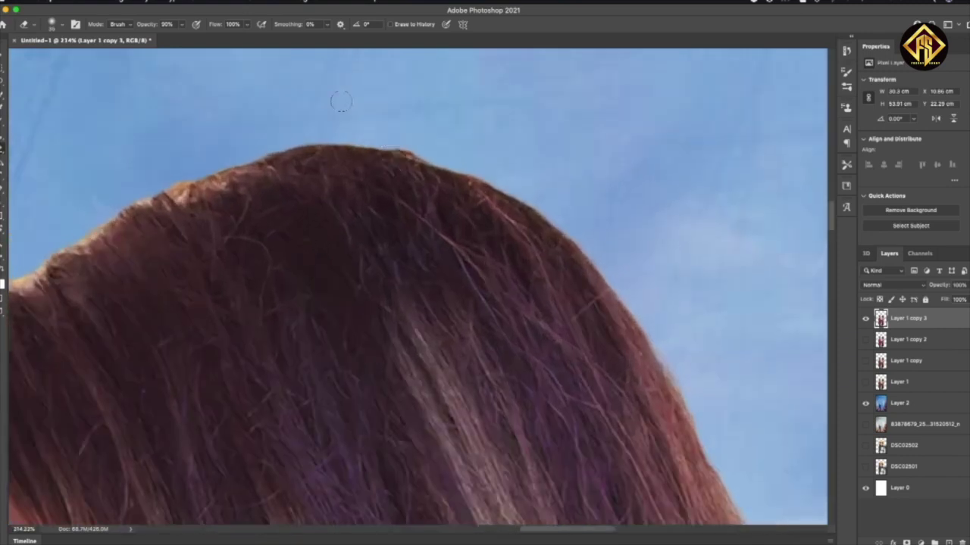
pyautogui.hscroll(-3, 376, 183)
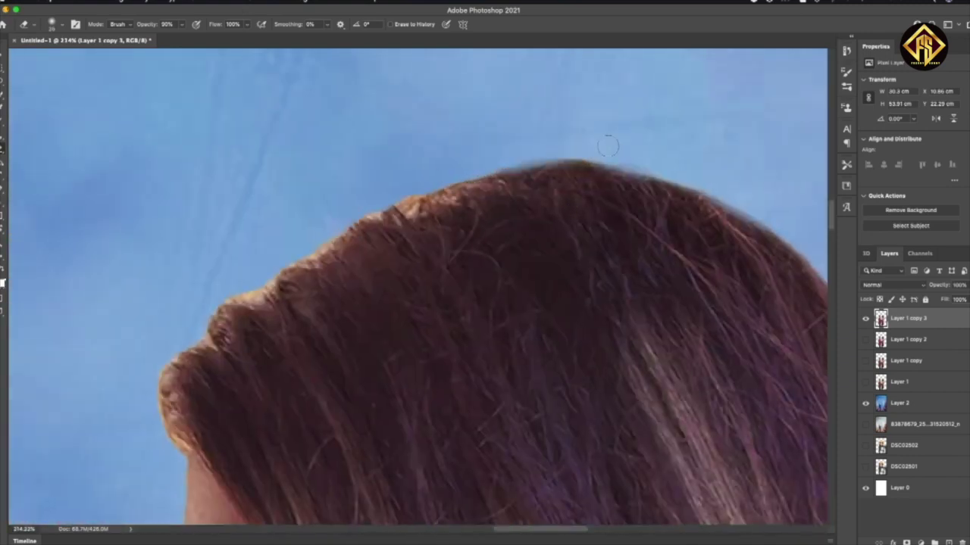
pyautogui.scroll(-1, 372, 199)
pyautogui.scroll(-2, 254, 218)
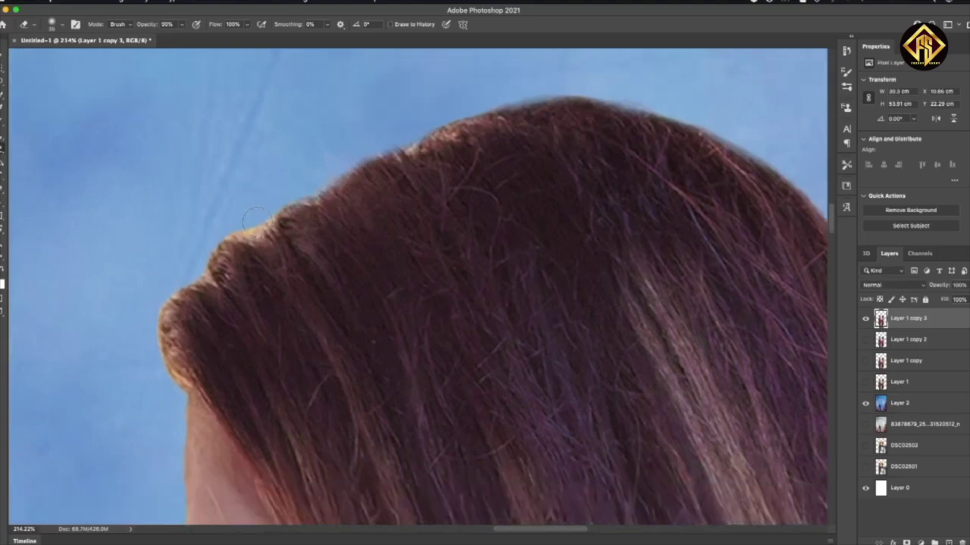
pyautogui.scroll(-1, 170, 260)
pyautogui.scroll(-1, 162, 227)
pyautogui.scroll(-3, 162, 320)
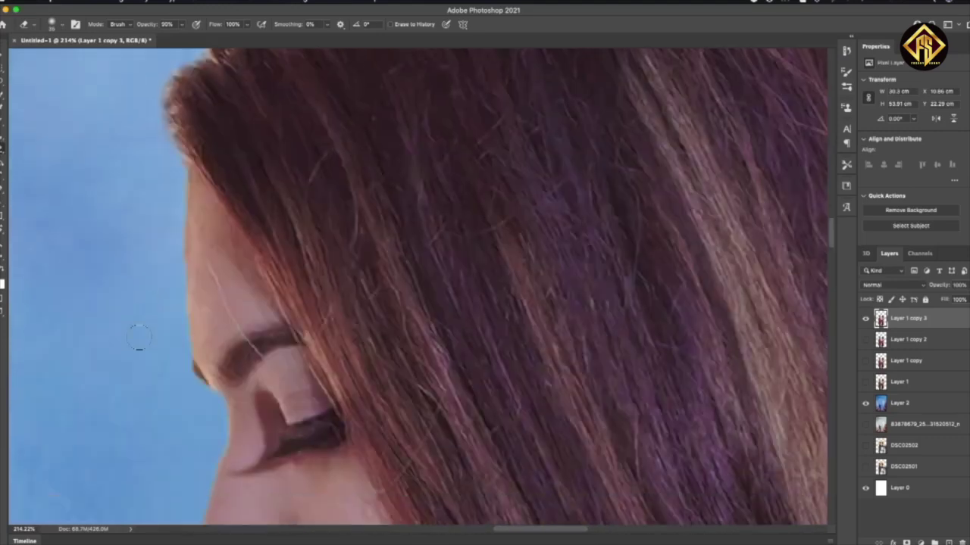
pyautogui.scroll(-3, 136, 336)
pyautogui.scroll(-3, 275, 374)
pyautogui.scroll(-3, 306, 351)
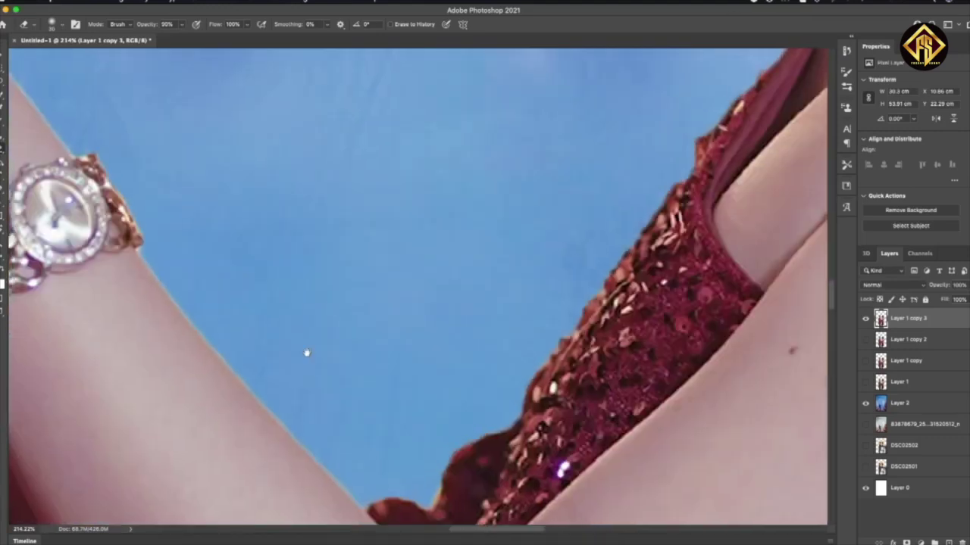
pyautogui.scroll(-3, 305, 351)
pyautogui.scroll(2, 521, 205)
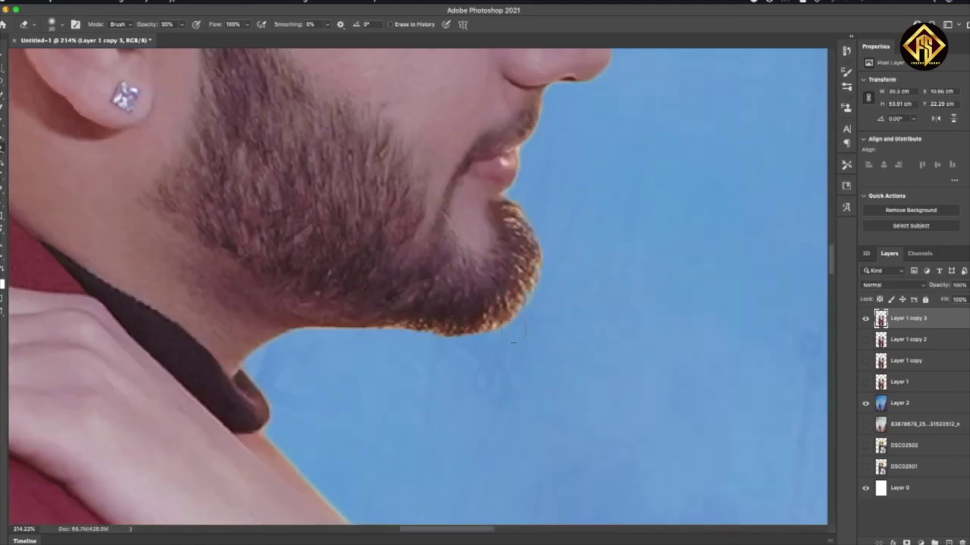
pyautogui.scroll(2, 541, 320)
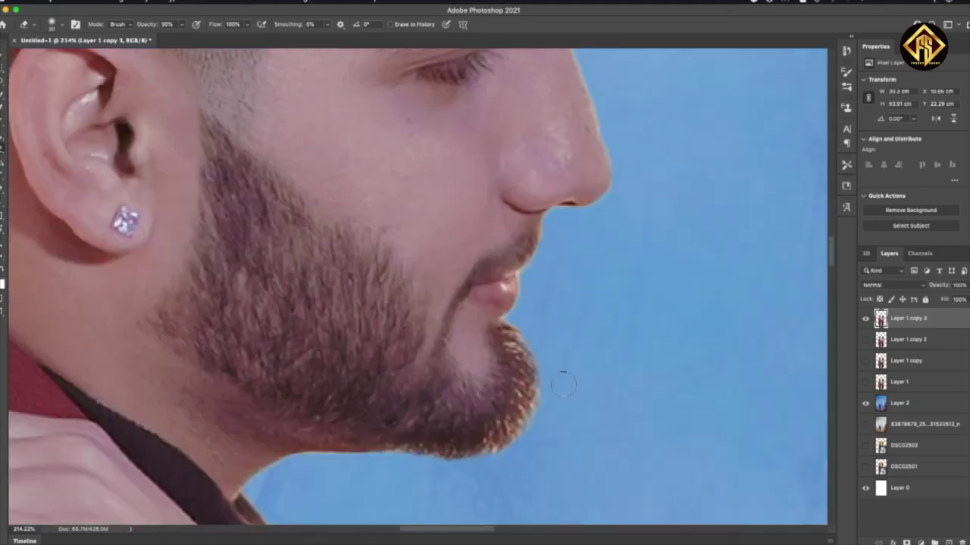
pyautogui.scroll(7, 563, 384)
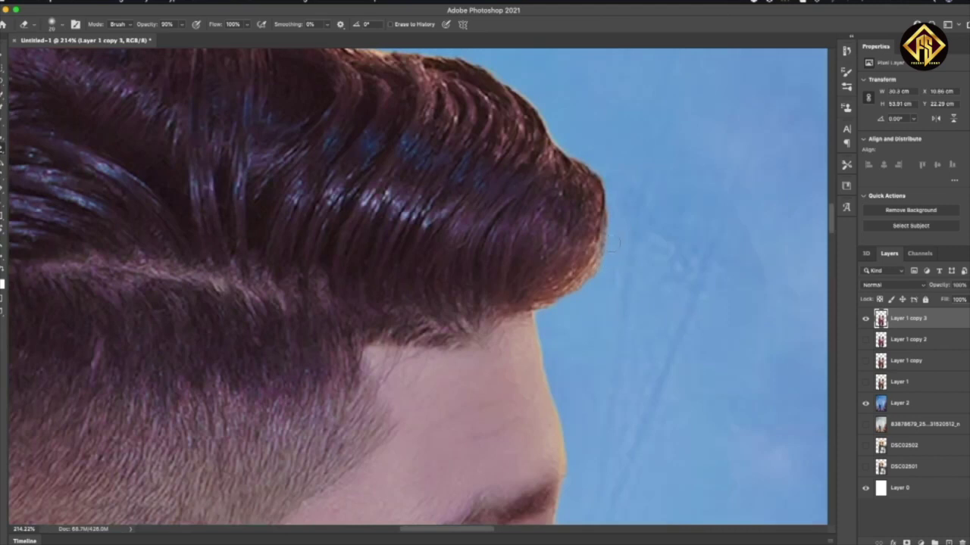
pyautogui.scroll(5, 550, 307)
pyautogui.hscroll(-4, 599, 275)
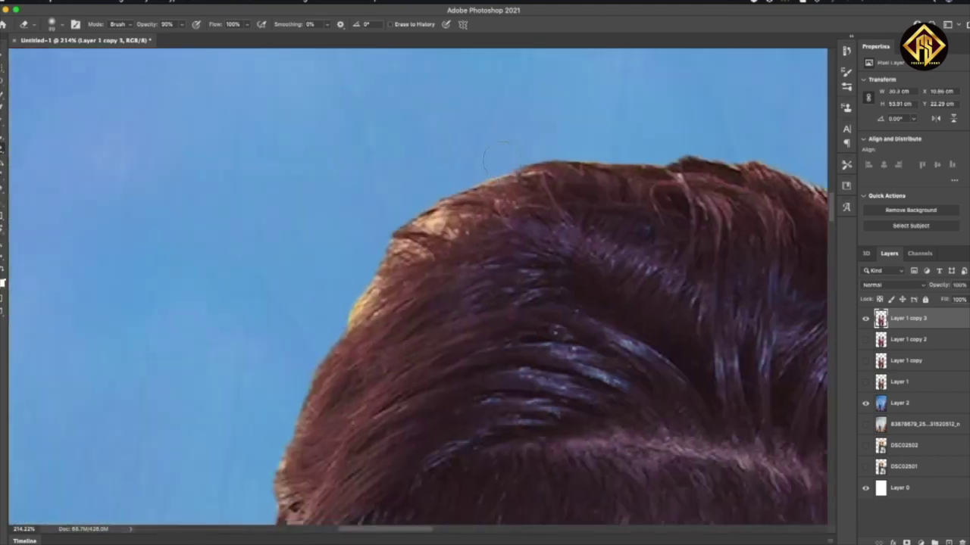
pyautogui.scroll(-3, 337, 280)
pyautogui.scroll(-1, 320, 290)
pyautogui.scroll(-8, 232, 342)
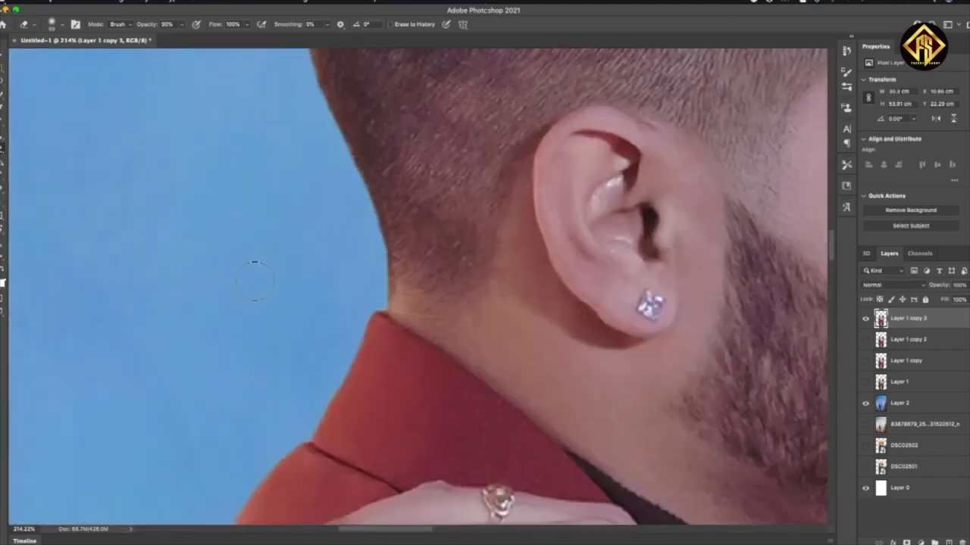
pyautogui.keyDown('alt'); pyautogui.scroll(-3, 255, 262); pyautogui.keyUp('alt')
pyautogui.hotkey('ctrl', '0')
pyautogui.press('v')
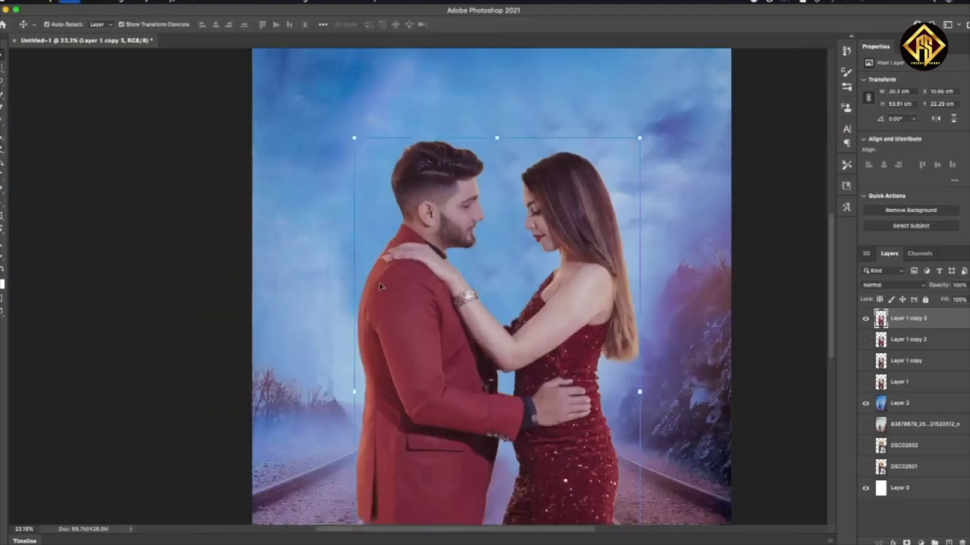
# Step: Save the poster as Lehaaz.psd in the Documents > Poster > Work folder
pyautogui.hotkey('ctrl', 's')
pyautogui.click(284, 158)
pyautogui.doubleClick(533, 155)
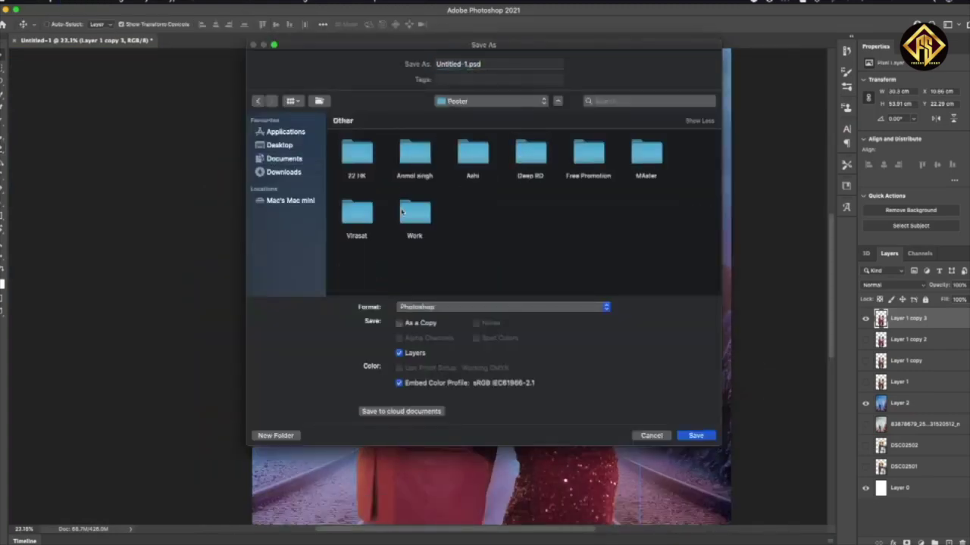
pyautogui.doubleClick(411, 212)
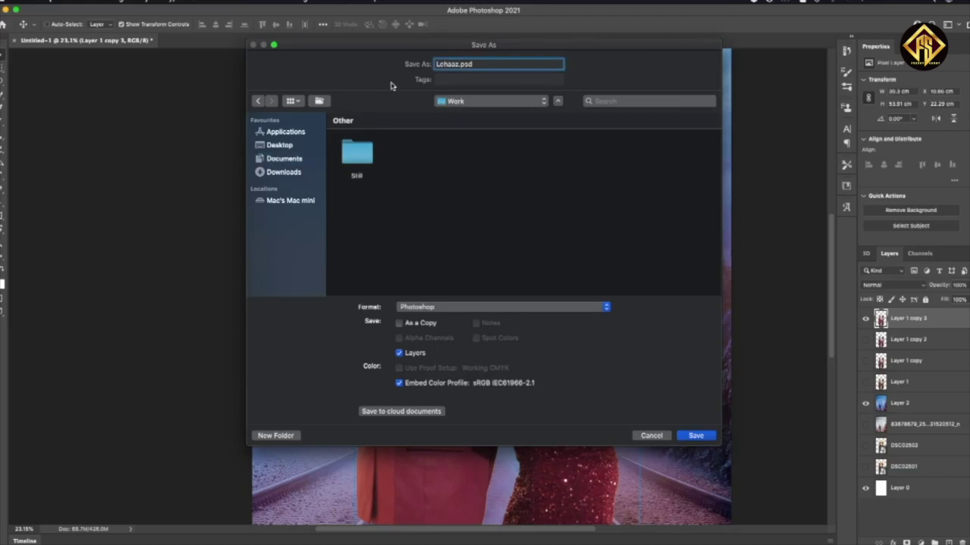
pyautogui.press('Return')
pyautogui.hotkey('ctrl', '-')
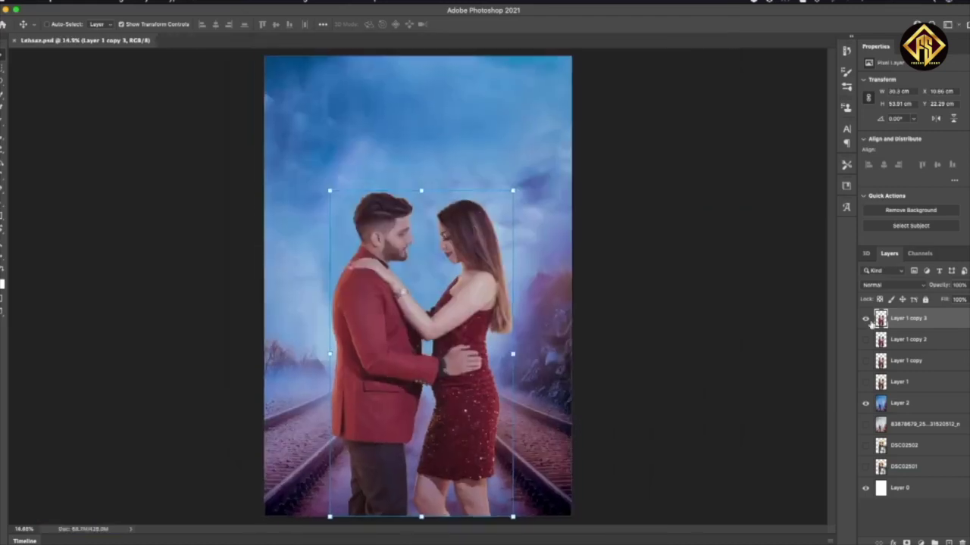
# Step: Add a new layer above Layer 2 and paint a soft yellow glow behind the couple
pyautogui.click(935, 406)
pyautogui.hotkey('ctrl', 'shift', 'alt', 'n')
pyautogui.press('b')
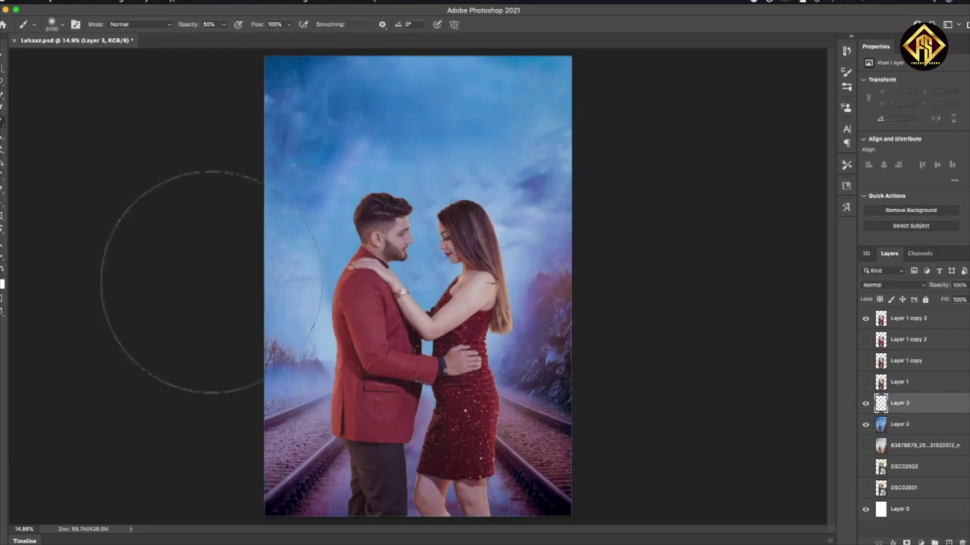
pyautogui.click(3, 283)
pyautogui.moveTo(852, 208); pyautogui.dragTo(856, 209)
pyautogui.click(927, 89)
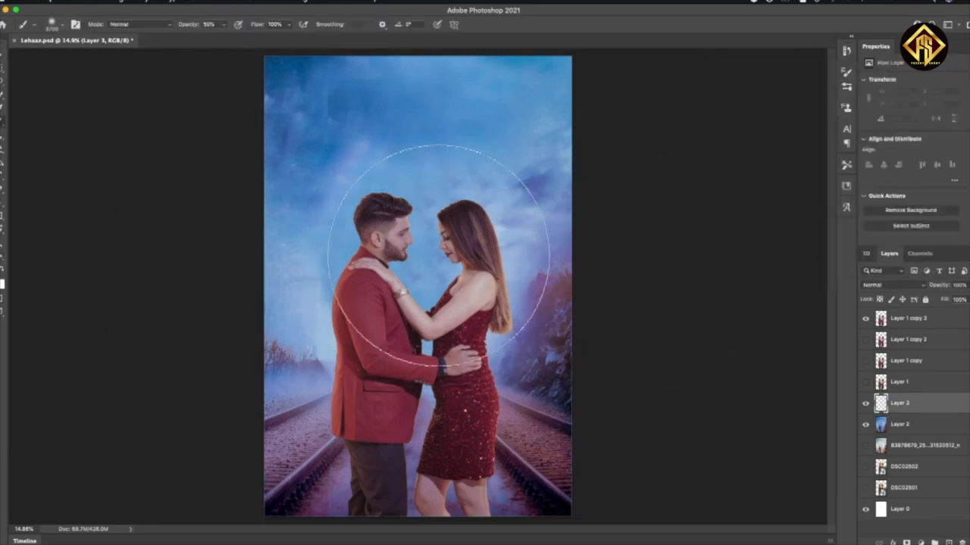
pyautogui.moveTo(416, 334); pyautogui.dragTo(424, 341)
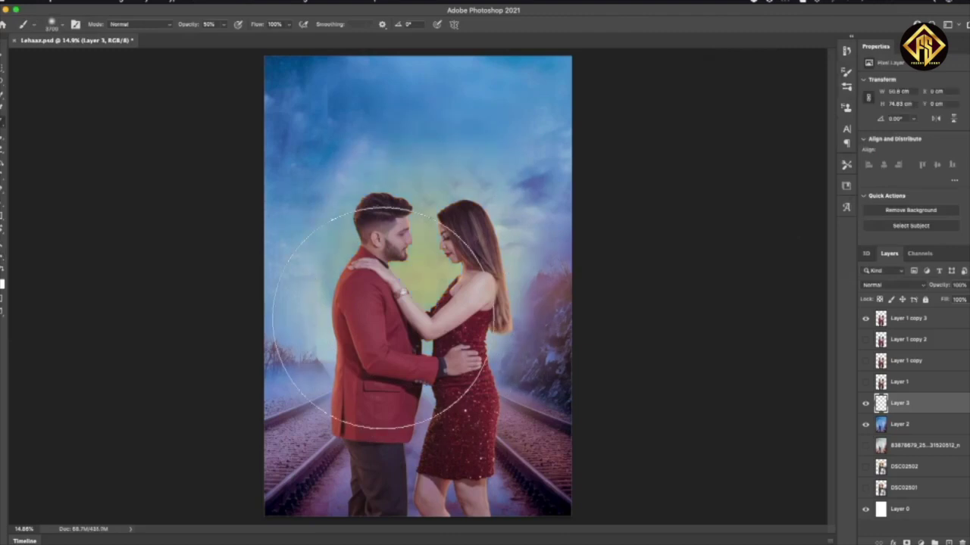
pyautogui.hotkey('ctrl', 'z')
pyautogui.hotkey('ctrl', 'shift', 'z')
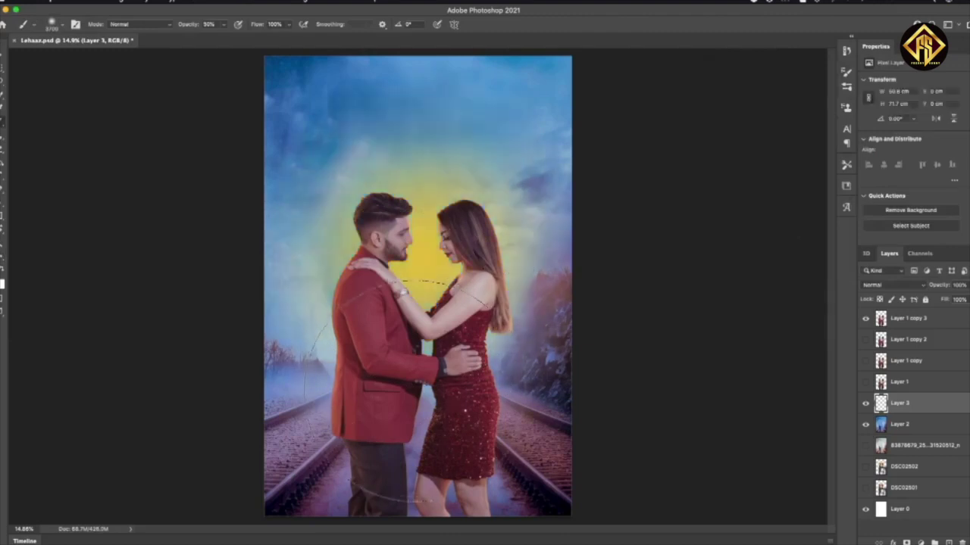
pyautogui.moveTo(409, 438); pyautogui.dragTo(411, 458)
# Step: Give the glow layer a Light blend mode at reduced opacity
pyautogui.press('v')
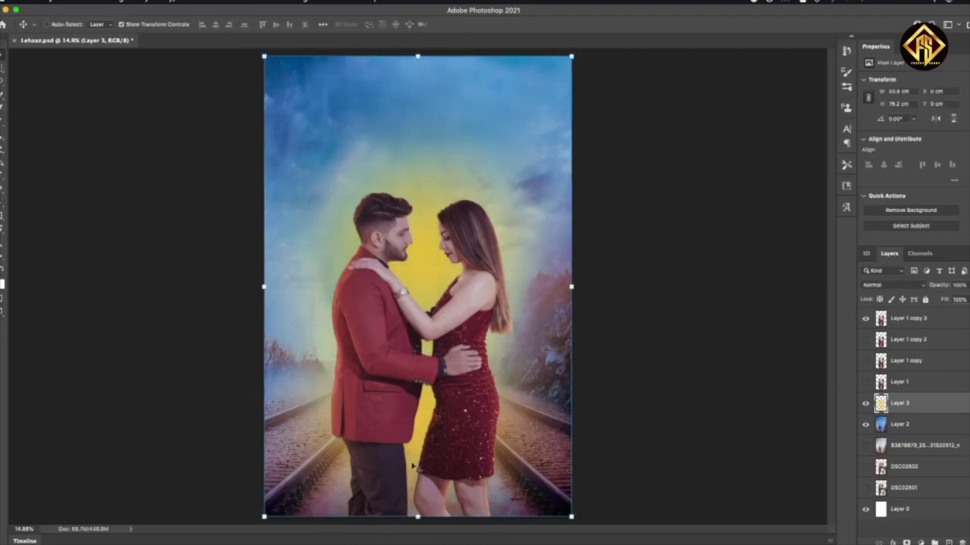
pyautogui.press('5')
pyautogui.hotkey('ctrl', '+')
pyautogui.hotkey('ctrl', '+')
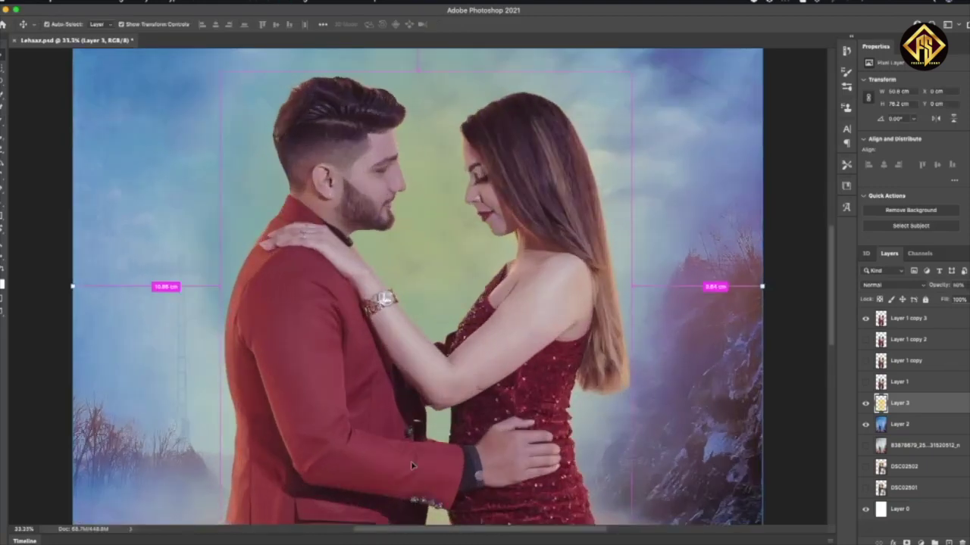
pyautogui.hotkey('ctrl', '-')
pyautogui.hotkey('ctrl', '+')
pyautogui.hotkey('shift', '+')
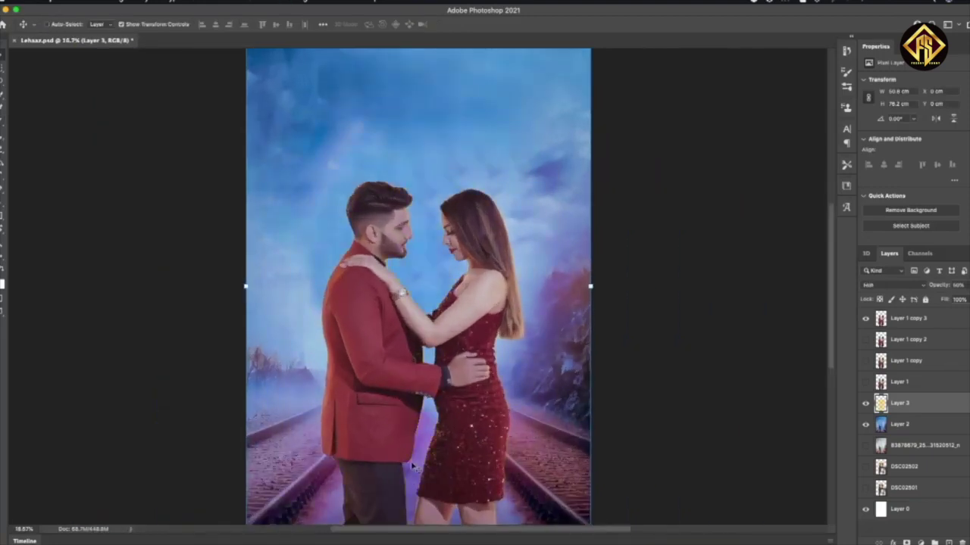
pyautogui.hotkey('shift', '-')
pyautogui.hotkey('shift', '-')
pyautogui.hotkey('shift', '-')
pyautogui.hotkey('shift', '-')
pyautogui.hotkey('shift', '-')
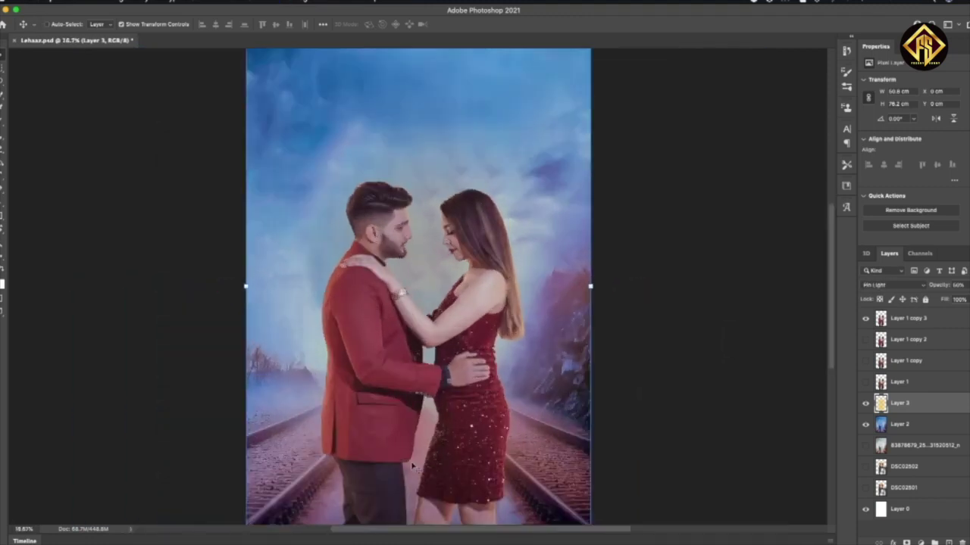
# Step: Move Layer 1 copy 3 below Layer 3 and enlarge it to about 224%
pyautogui.click(903, 323)
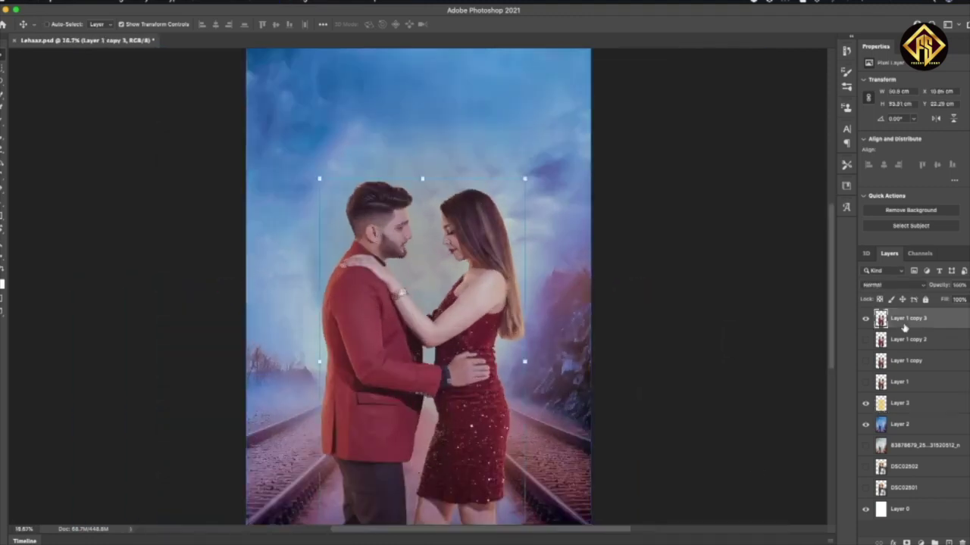
pyautogui.moveTo(903, 328); pyautogui.dragTo(901, 418)
pyautogui.scroll(-2, 580, 308)
pyautogui.moveTo(485, 221); pyautogui.dragTo(754, 3)
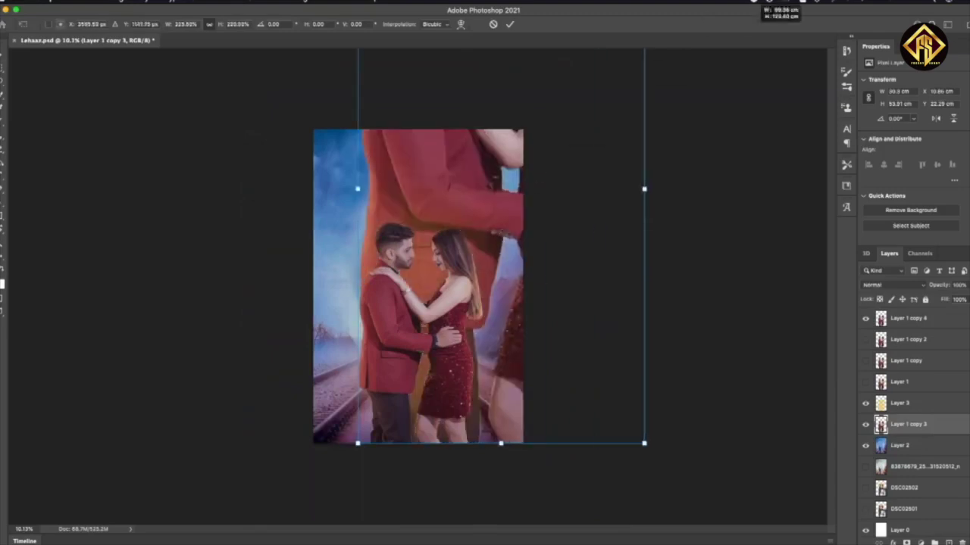
pyautogui.moveTo(520, 67); pyautogui.dragTo(436, 258)
pyautogui.press('Return')
# Step: Reposition the enlarged couple copy behind the front couple
pyautogui.keyDown('alt'); pyautogui.scroll(3, 417, 258); pyautogui.keyUp('alt')
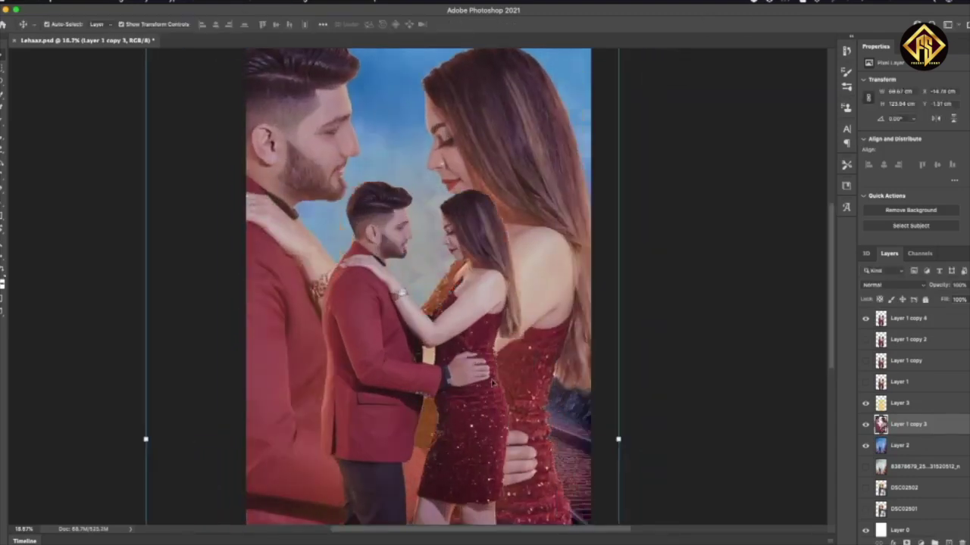
pyautogui.keyDown('alt'); pyautogui.scroll(-2, 546, 275); pyautogui.keyUp('alt')
pyautogui.hotkey('ctrl', 't')
pyautogui.moveTo(581, 106)
pyautogui.mouseDown()
pyautogui.moveTo(470, 244)
pyautogui.moveTo(497, 267)
pyautogui.mouseUp()
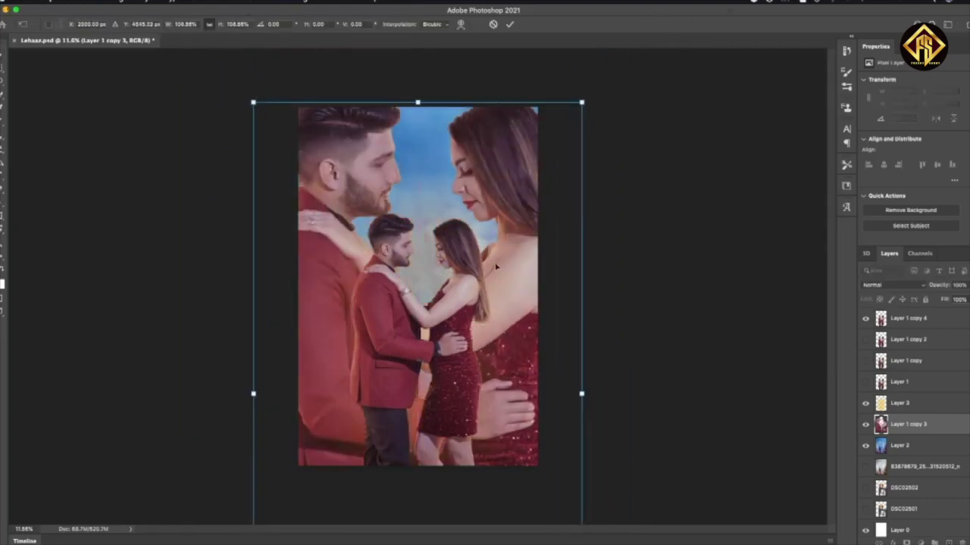
pyautogui.press('Return')
pyautogui.scroll(1, 497, 265)
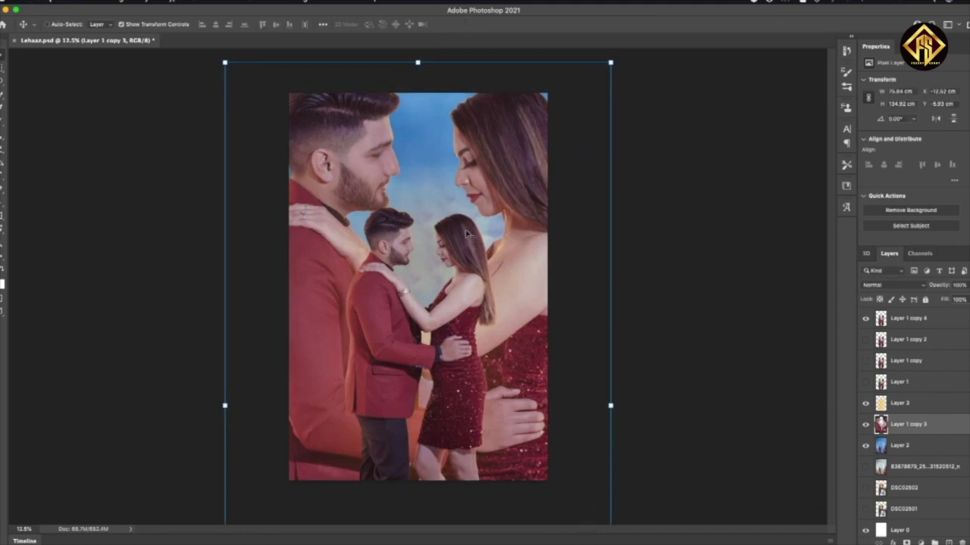
# Step: Set the large couple copy to Luminosity blend mode at 60% opacity
pyautogui.hotkey('shift', '+')
pyautogui.hotkey('shift', '+')
pyautogui.hotkey('shift', '+')
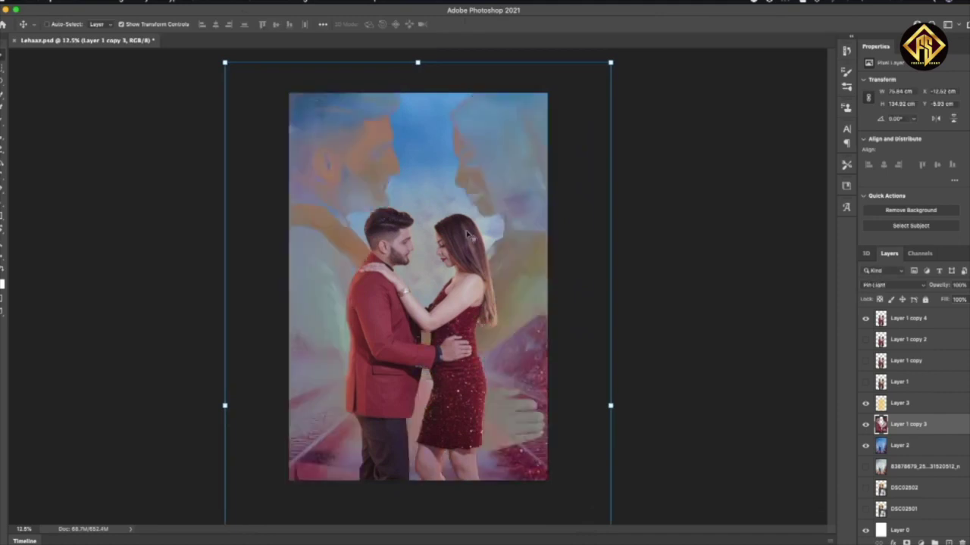
pyautogui.hotkey('shift', '+')
pyautogui.hotkey('shift', '+')
pyautogui.hotkey('shift', '+')
pyautogui.hotkey('shift', '-')
pyautogui.hotkey('shift', '-')
pyautogui.hotkey('shift', '-')
pyautogui.hotkey('shift', '-')
pyautogui.hotkey('shift', '-')
pyautogui.hotkey('shift', '-')
pyautogui.hotkey('shift', '-')
pyautogui.hotkey('shift', '-')
pyautogui.hotkey('shift', '+')
pyautogui.hotkey('shift', '+')
pyautogui.hotkey('shift', '-')
pyautogui.press('5')
pyautogui.hotkey('shift', '-')
pyautogui.hotkey('shift', '+')
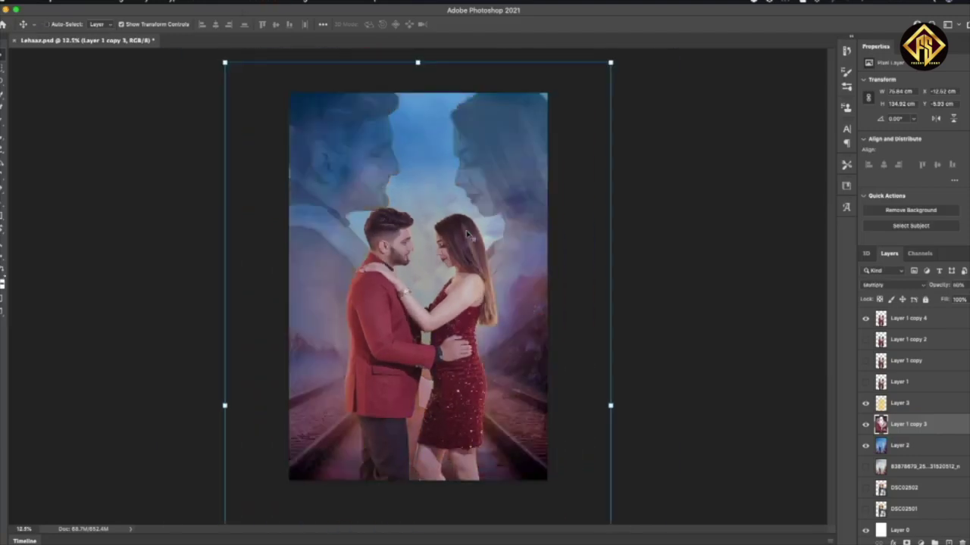
pyautogui.hotkey('shift', '-')
pyautogui.hotkey('shift', '-')
pyautogui.hotkey('shift', '-')
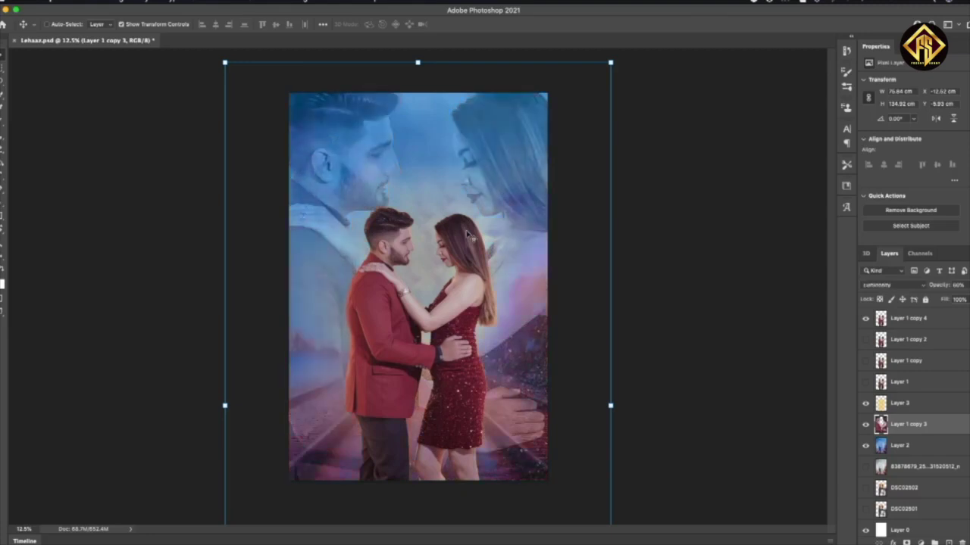
pyautogui.hotkey('shift', '+')
pyautogui.hotkey('shift', '+')
pyautogui.hotkey('shift', '-')
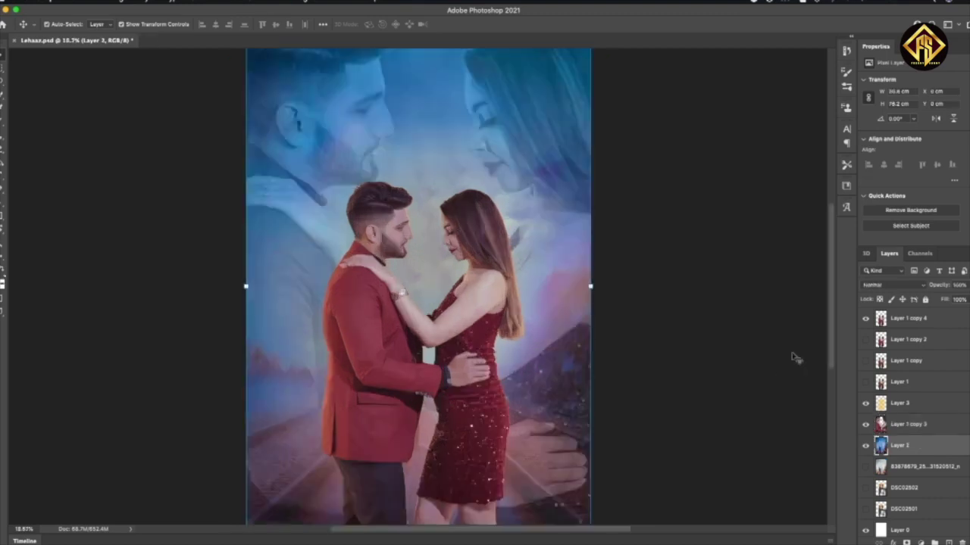
# Step: Erase the ghosted couple's lower hand area to reveal the rails, then save
pyautogui.press('e')
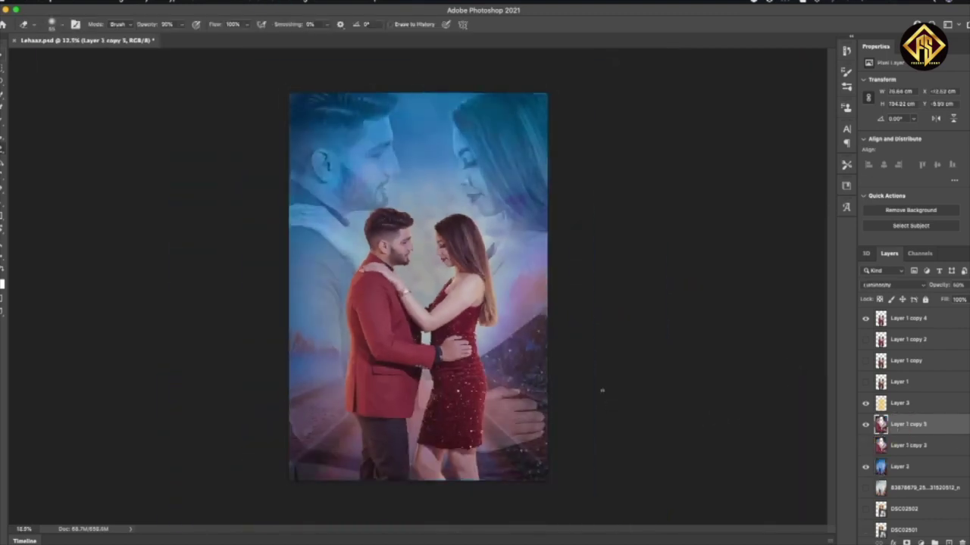
pyautogui.moveTo(542, 346)
pyautogui.mouseDown()
pyautogui.moveTo(444, 472)
pyautogui.moveTo(372, 467)
pyautogui.moveTo(331, 444)
pyautogui.moveTo(314, 411)
pyautogui.moveTo(413, 405)
pyautogui.moveTo(314, 439)
pyautogui.mouseUp()
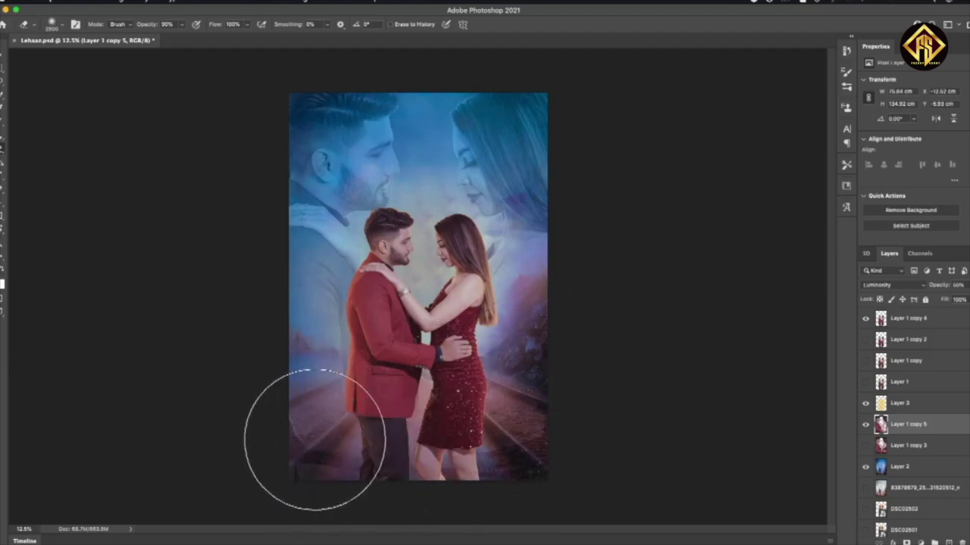
pyautogui.hotkey('ctrl', 's')
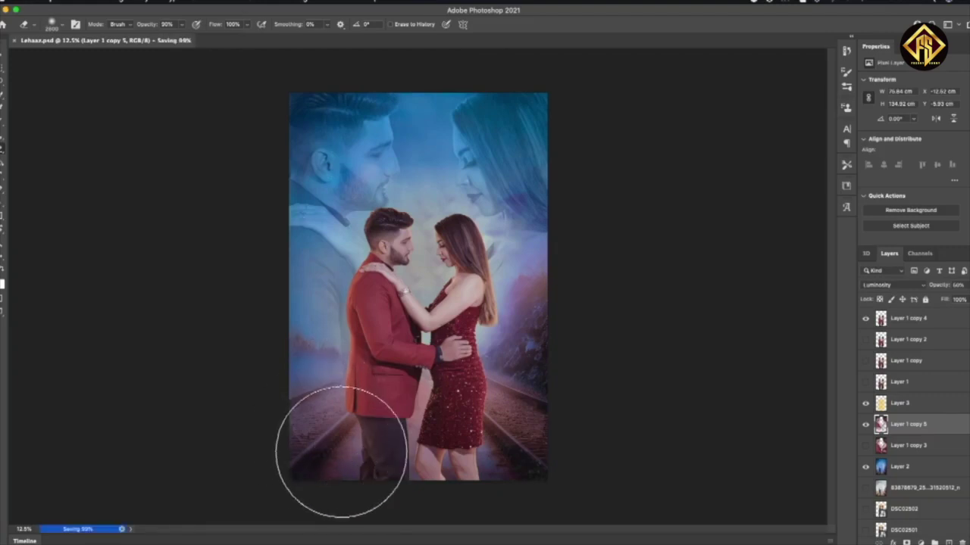
# Step: Nudge the ghosted couple layer slightly to the left
pyautogui.press('v')
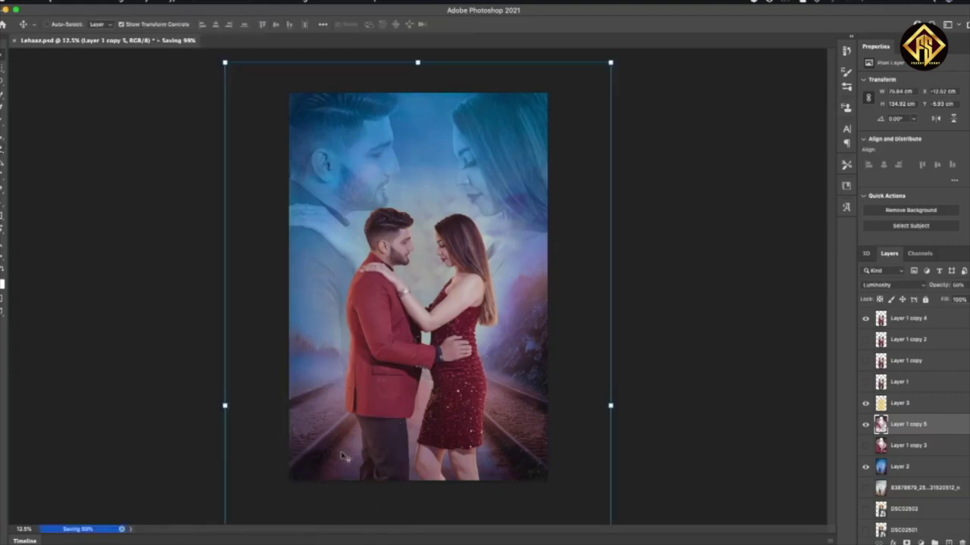
pyautogui.hotkey('shift', 'Left')
pyautogui.hotkey('shift', 'Left')
pyautogui.hotkey('shift', 'Left')
pyautogui.hotkey('shift', 'Left')
pyautogui.hotkey('shift', 'Left')
pyautogui.hotkey('shift', 'Left')
pyautogui.hotkey('shift', 'Left')
pyautogui.hotkey('shift', 'Left')
pyautogui.hotkey('shift', 'Left')
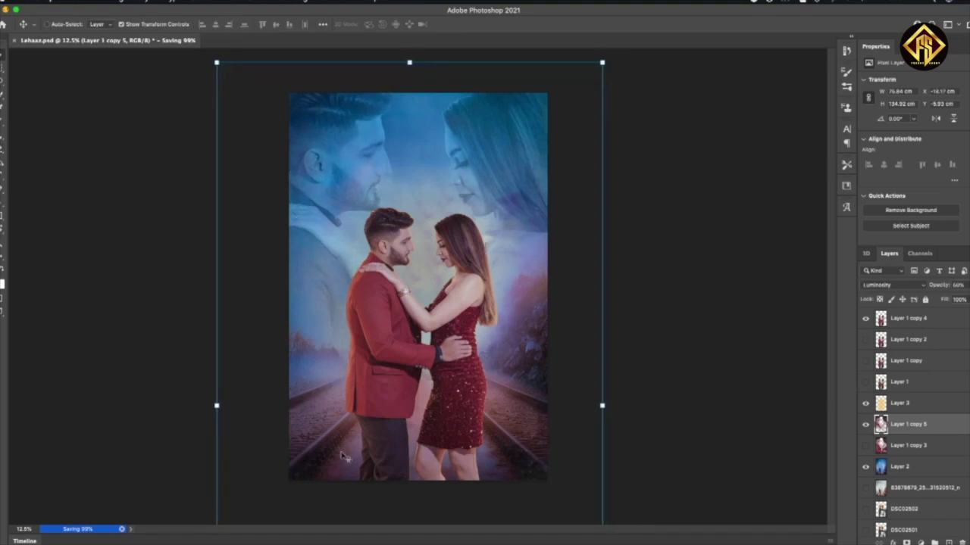
pyautogui.press('e')
pyautogui.scroll(2, 371, 258)
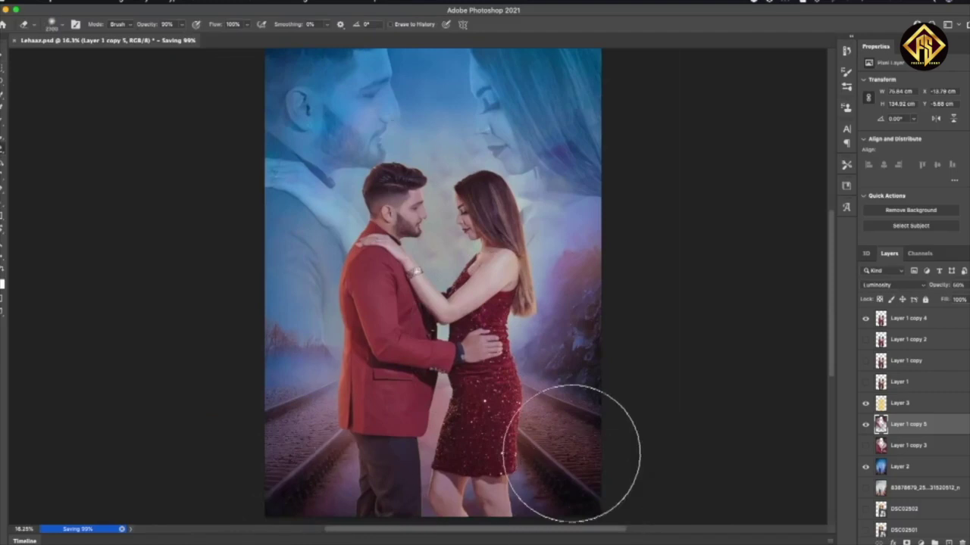
pyautogui.press('v')
pyautogui.scroll(3, 415, 466)
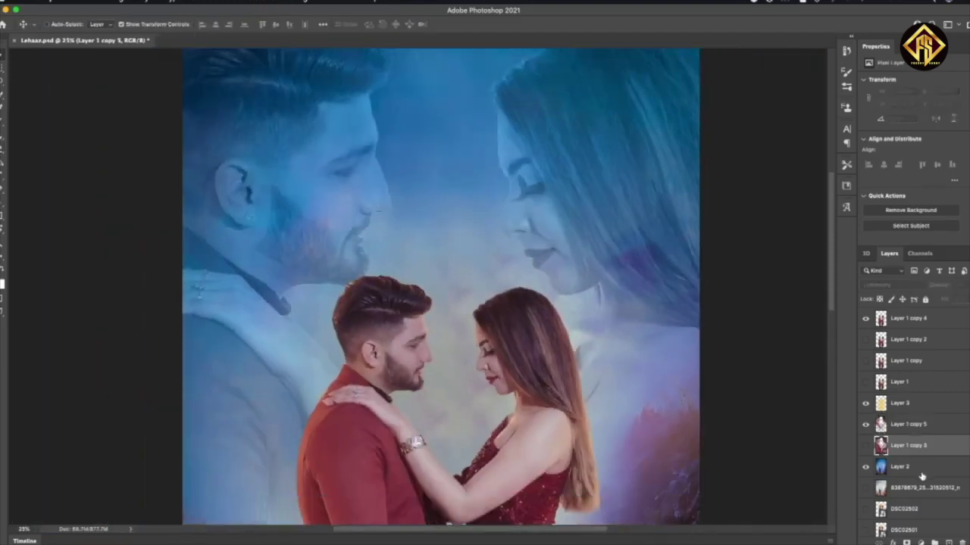
# Step: Clone away the dark blotch on the ghosted man's cheek on Layer 2
pyautogui.hotkey('ctrl', 'z')
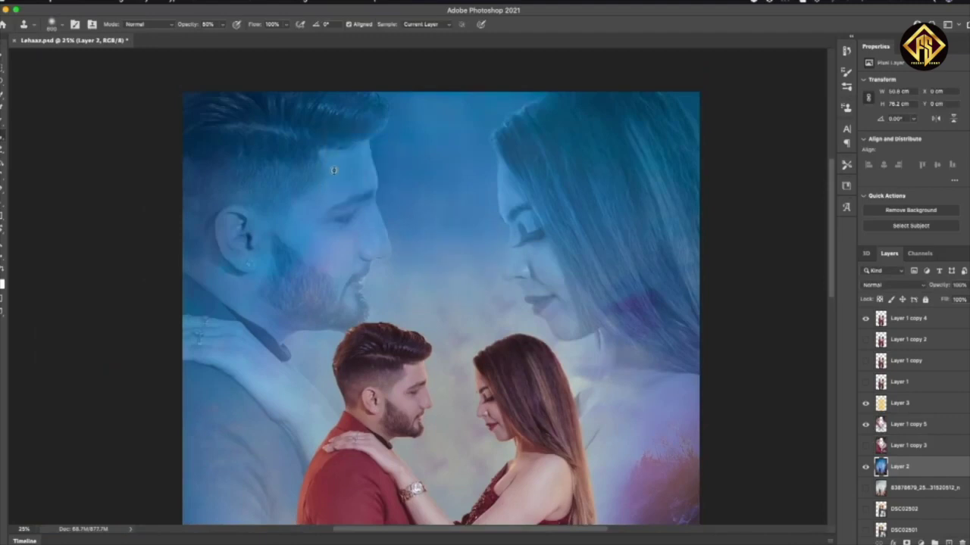
pyautogui.scroll(3, 270, 318)
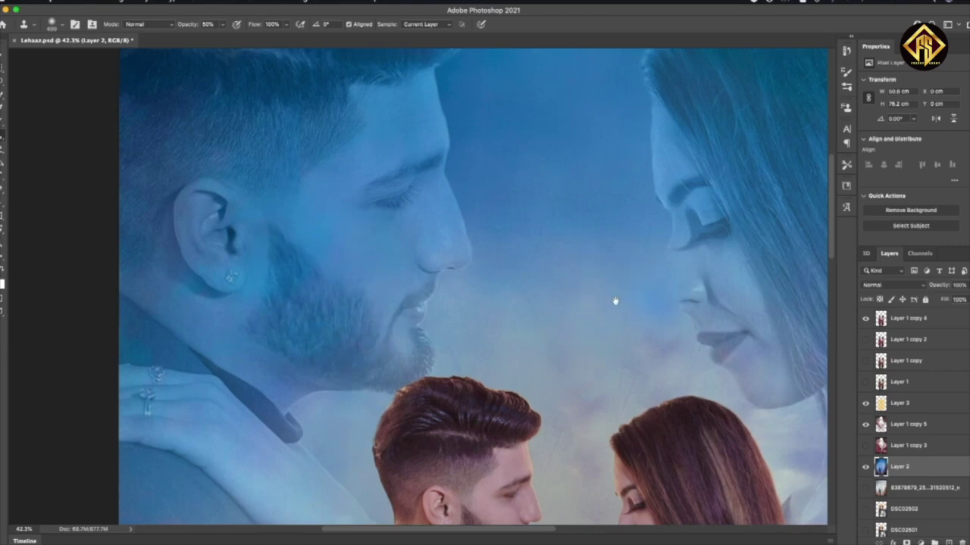
pyautogui.hscroll(5, 615, 302)
pyautogui.scroll(-3, 529, 447)
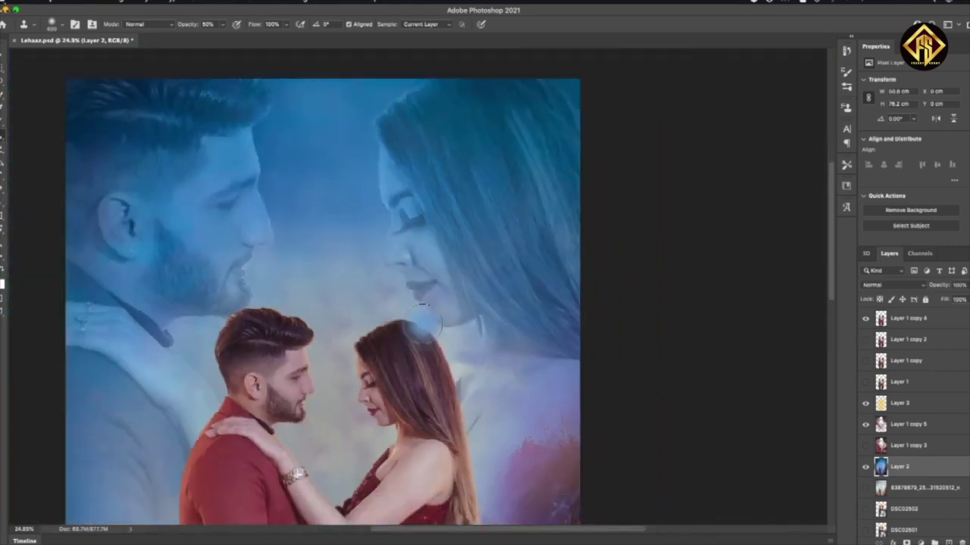
pyautogui.scroll(-2, 421, 322)
pyautogui.scroll(-2, 421, 322)
# Step: Darken the ghosted couple layer's midtones with a Curves adjustment
pyautogui.press('v')
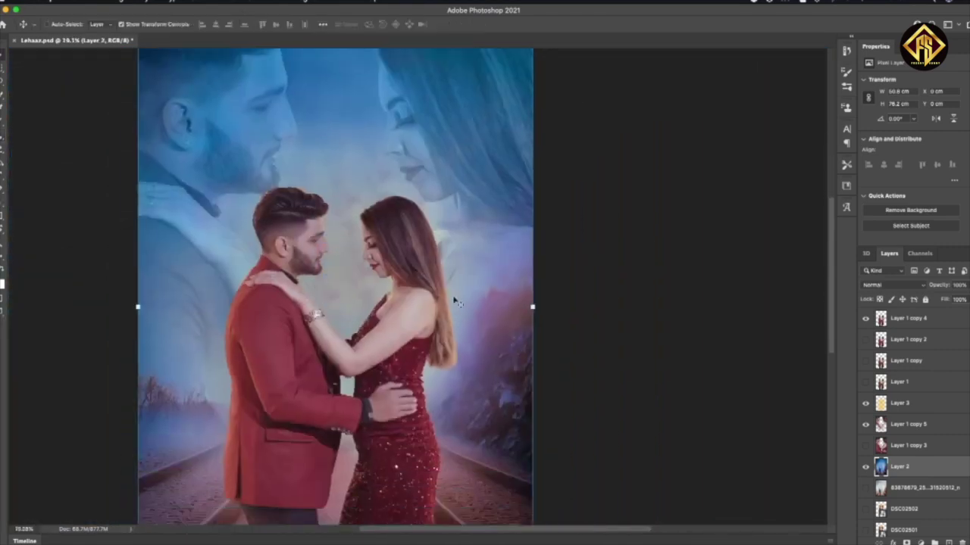
pyautogui.click(909, 425)
pyautogui.hotkey('ctrl', 'm')
pyautogui.moveTo(752, 186); pyautogui.dragTo(758, 192)
pyautogui.hotkey('ctrl', '-')
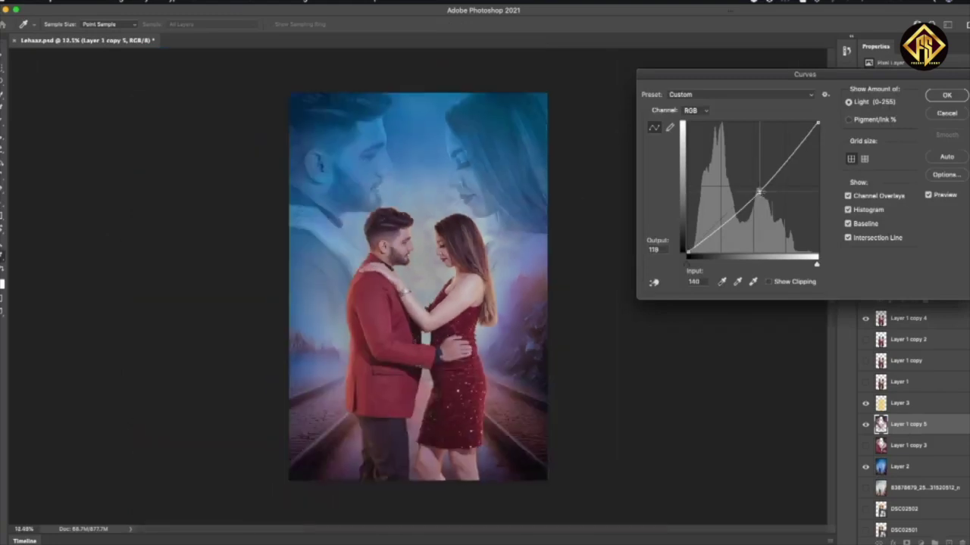
pyautogui.press('Return')
pyautogui.hotkey('ctrl', '+')
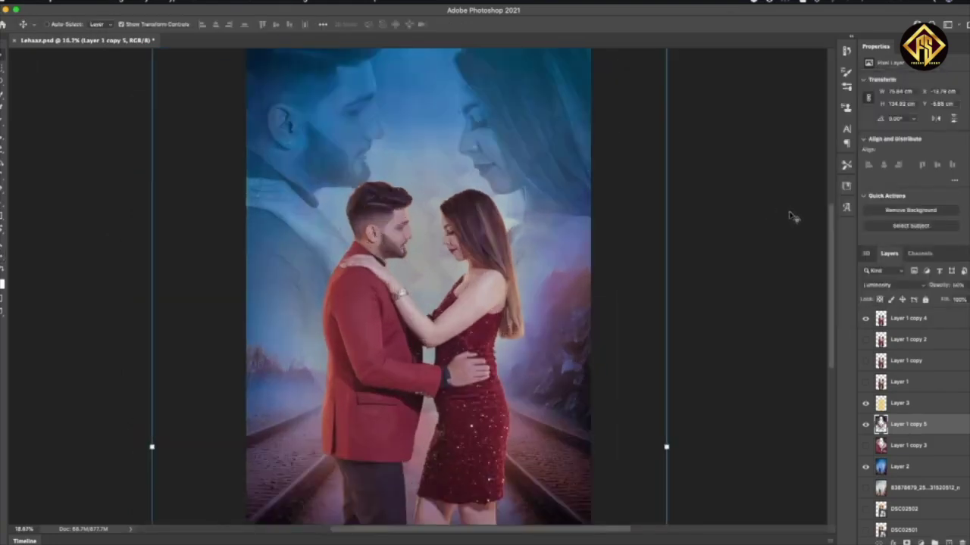
# Step: Select Layer 3 and Layer 1 copy 4 in the Layers panel, leaving only Layer 1 copy 4 selected
pyautogui.click(909, 403)
pyautogui.keyDown('ctrl'); pyautogui.click(909, 318); pyautogui.keyUp('ctrl')
pyautogui.click(551, 283)
pyautogui.hotkey('ctrl', '-')
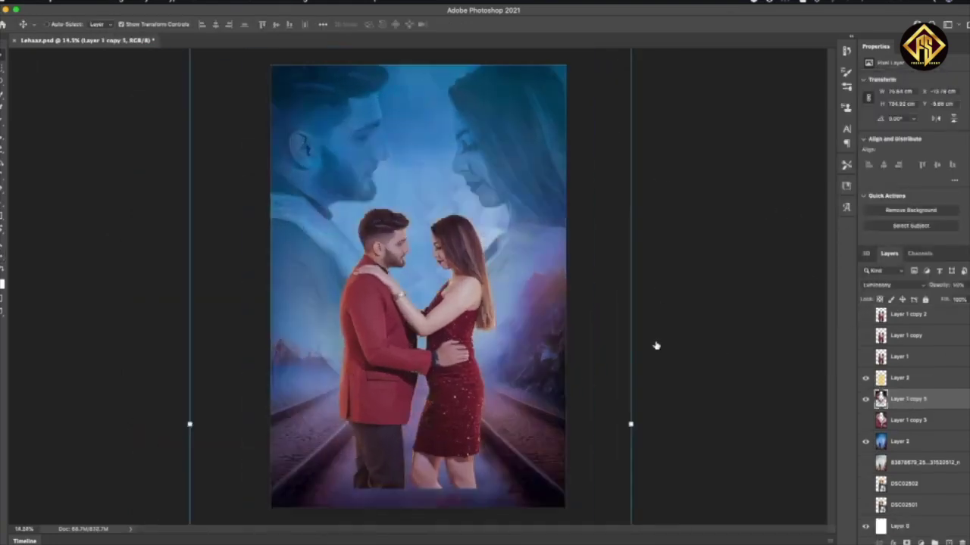
pyautogui.hotkey('ctrl', '-')
pyautogui.hotkey('ctrl', '+')
pyautogui.scroll(-3, 449, 329)
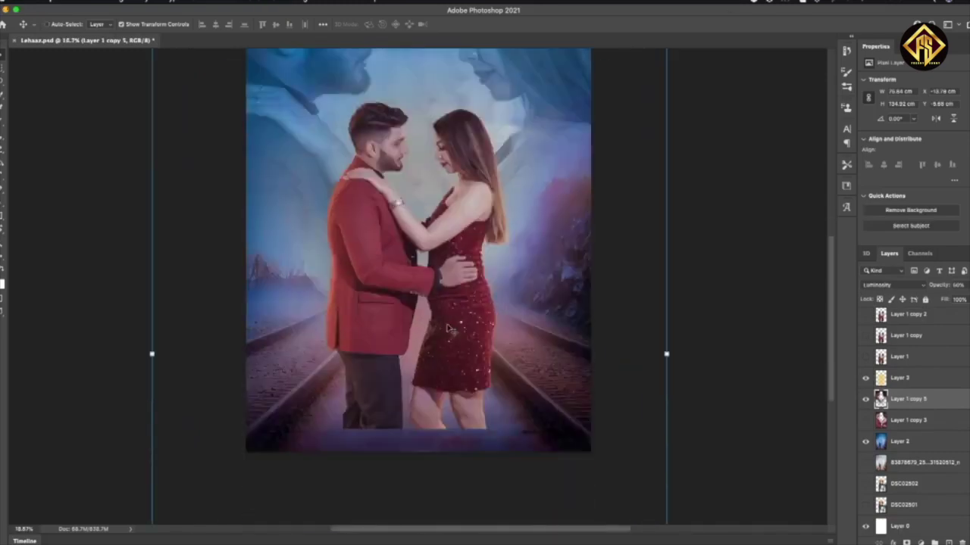
pyautogui.scroll(2, 612, 368)
pyautogui.click(915, 325)
pyautogui.keyDown('ctrl'); pyautogui.click(927, 406); pyautogui.keyUp('ctrl')
pyautogui.keyDown('ctrl'); pyautogui.click(927, 406); pyautogui.keyUp('ctrl')
# Step: Open Curves on the front couple briefly, then cancel without changes
pyautogui.keyDown('alt'); pyautogui.scroll(2, 303, 324); pyautogui.keyUp('alt')
pyautogui.scroll(-2, 303, 325)
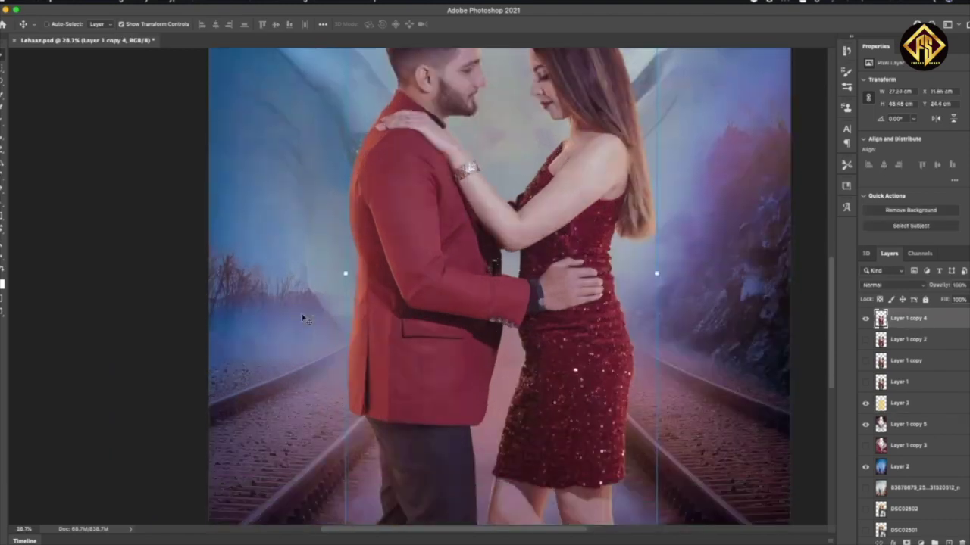
pyautogui.scroll(-2, 303, 324)
pyautogui.scroll(4, 303, 324)
pyautogui.keyDown('alt'); pyautogui.scroll(-2, 315, 326); pyautogui.keyUp('alt')
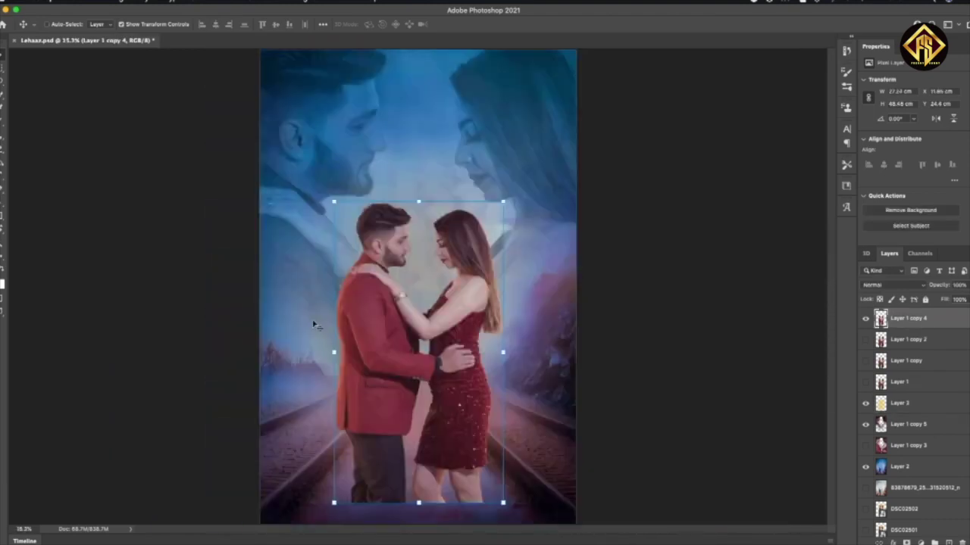
pyautogui.keyDown('alt'); pyautogui.scroll(1, 315, 326); pyautogui.keyUp('alt')
pyautogui.keyDown('alt'); pyautogui.scroll(2, 315, 326); pyautogui.keyUp('alt')
pyautogui.keyDown('alt'); pyautogui.scroll(2, 315, 326); pyautogui.keyUp('alt')
pyautogui.keyDown('alt'); pyautogui.scroll(1, 315, 326); pyautogui.keyUp('alt')
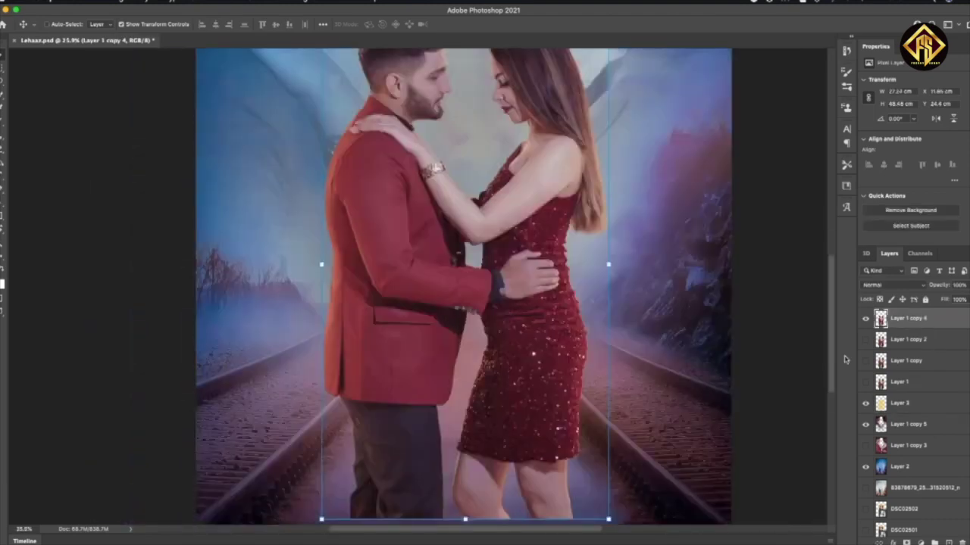
pyautogui.hotkey('ctrl', 'm')
pyautogui.keyDown('alt'); pyautogui.scroll(-2, 459, 304); pyautogui.keyUp('alt')
pyautogui.press('Escape')
pyautogui.keyDown('alt'); pyautogui.scroll(-2, 459, 305); pyautogui.keyUp('alt')
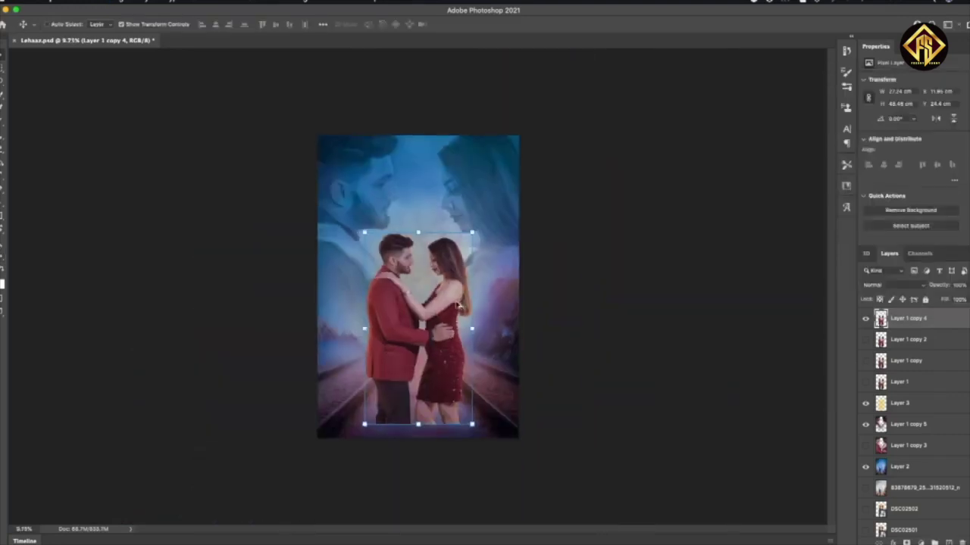
pyautogui.keyDown('alt'); pyautogui.scroll(1, 458, 305); pyautogui.keyUp('alt')
# Step: Drag the visible layers up under Layer 1 copy 4 and add a new empty layer on top
pyautogui.click(902, 466)
pyautogui.moveTo(901, 466); pyautogui.dragTo(901, 340)
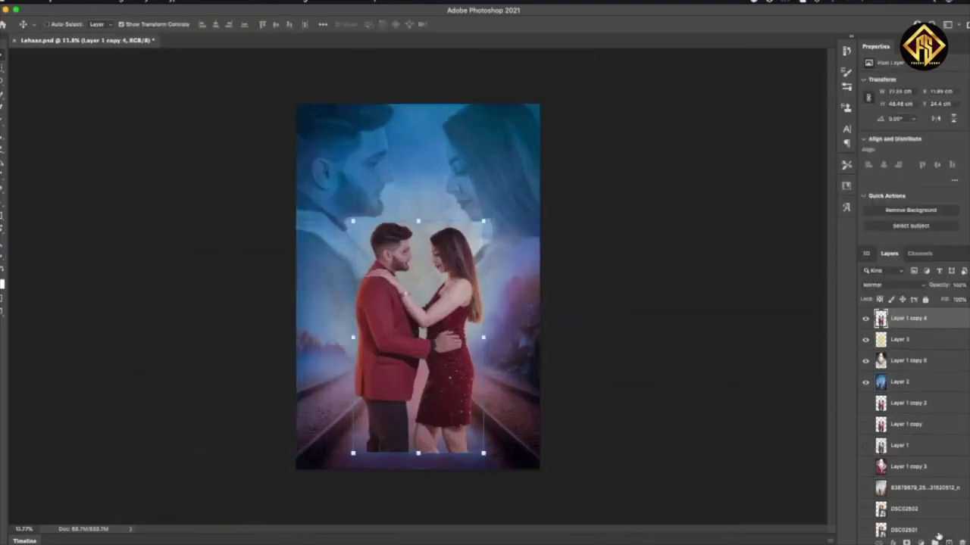
pyautogui.click(937, 536)
pyautogui.press('b')
pyautogui.keyDown('alt'); pyautogui.scroll(1, 413, 290); pyautogui.keyUp('alt')
# Step: Pick a dark foreground colour and paint a fade along the poster's bottom edge
pyautogui.click(3, 285)
pyautogui.click(589, 381)
pyautogui.press('Return')
pyautogui.moveTo(284, 510)
pyautogui.mouseDown()
pyautogui.moveTo(641, 505)
pyautogui.moveTo(317, 505)
pyautogui.mouseUp()
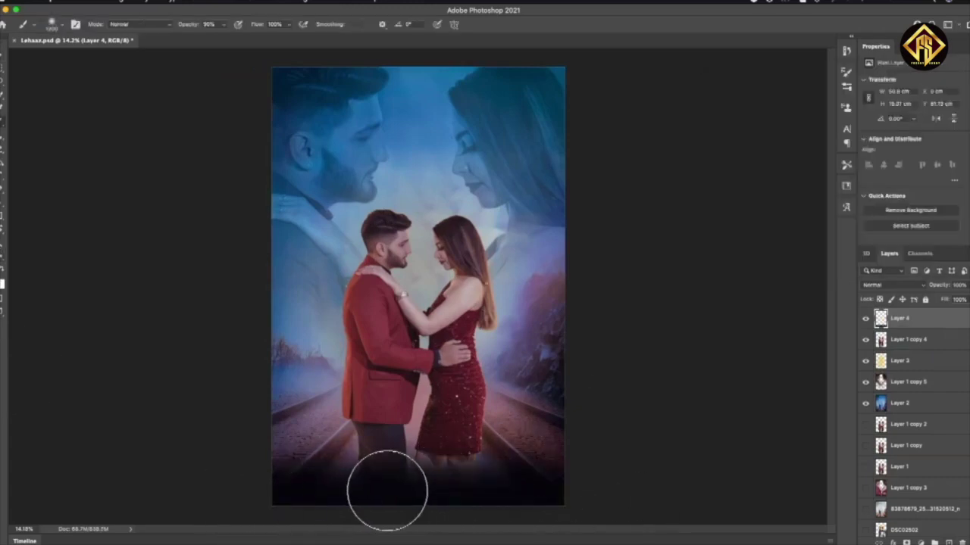
pyautogui.scroll(-3, 400, 477)
# Step: Give Layer 4 a Color Overlay using a dark maroon sampled from the poster
pyautogui.press('v')
pyautogui.doubleClick(947, 319)
pyautogui.click(608, 251)
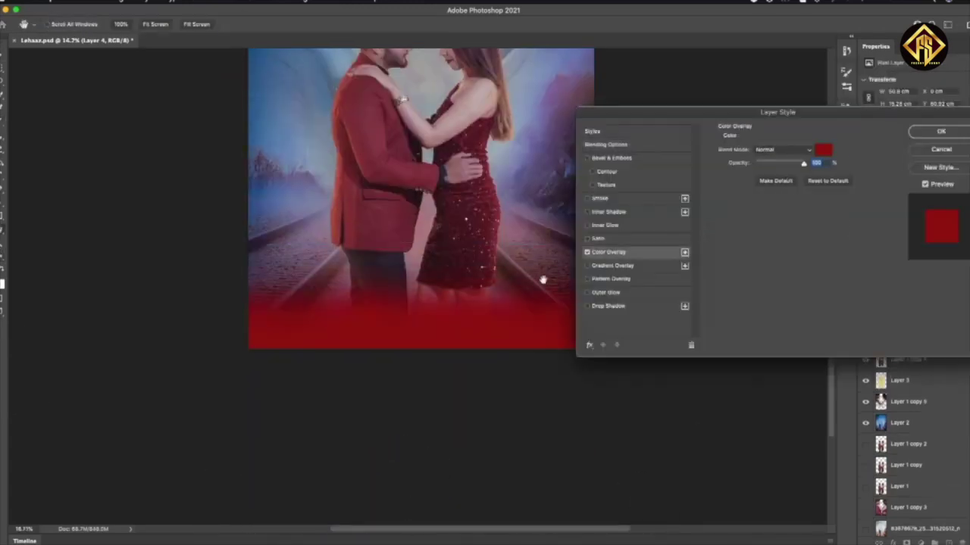
pyautogui.click(822, 208)
pyautogui.scroll(-1, 416, 288)
pyautogui.moveTo(531, 318)
pyautogui.mouseDown()
pyautogui.moveTo(549, 417)
pyautogui.moveTo(539, 420)
pyautogui.moveTo(541, 410)
pyautogui.mouseUp()
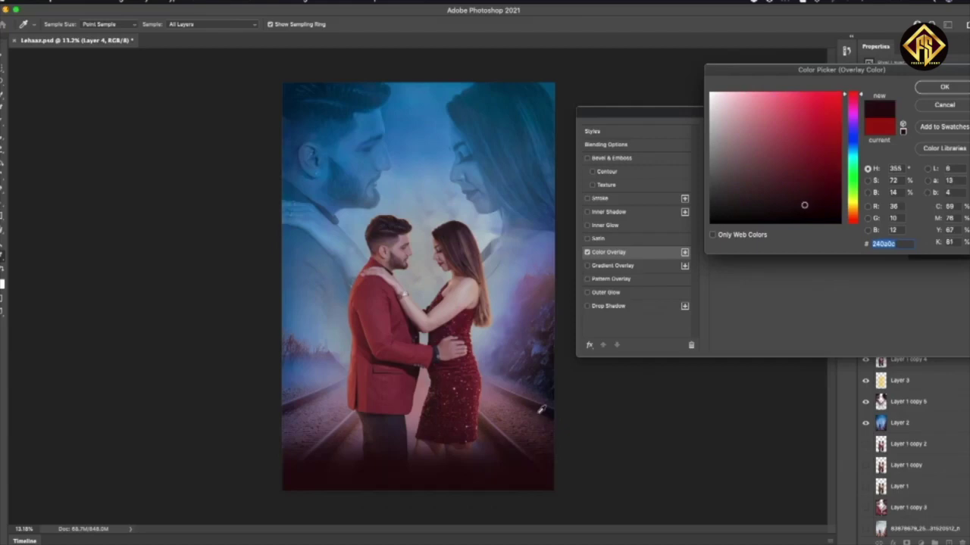
pyautogui.moveTo(396, 158); pyautogui.dragTo(533, 410)
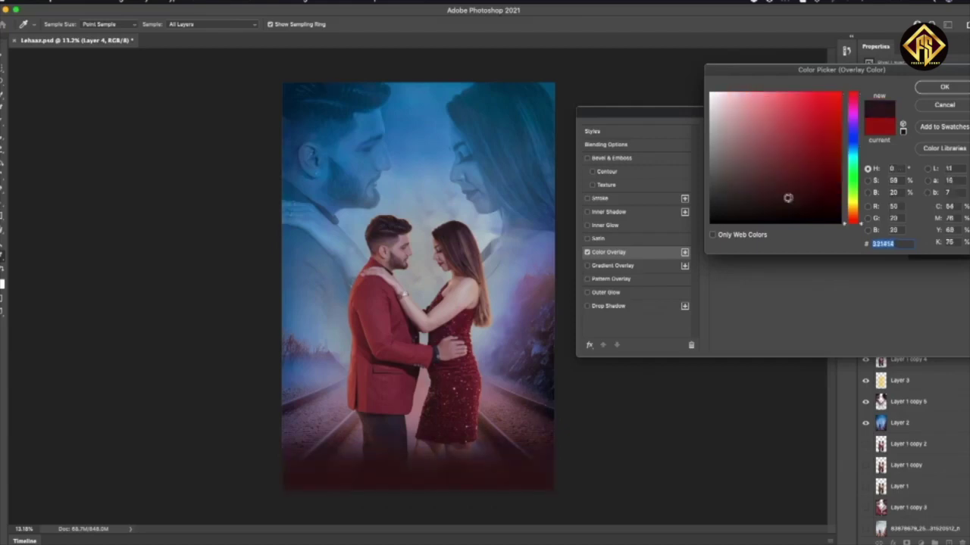
pyautogui.press('Return')
pyautogui.press('Return')
pyautogui.press('Return')
pyautogui.press('Return')
pyautogui.press('v')
# Step: Save the poster document
pyautogui.scroll(3, 510, 283)
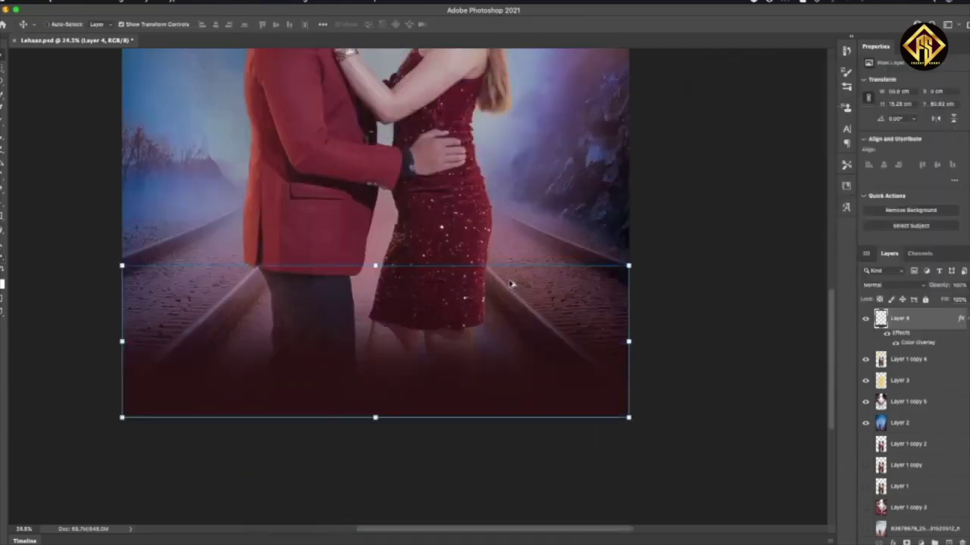
pyautogui.scroll(-2, 510, 283)
pyautogui.scroll(-3, 511, 282)
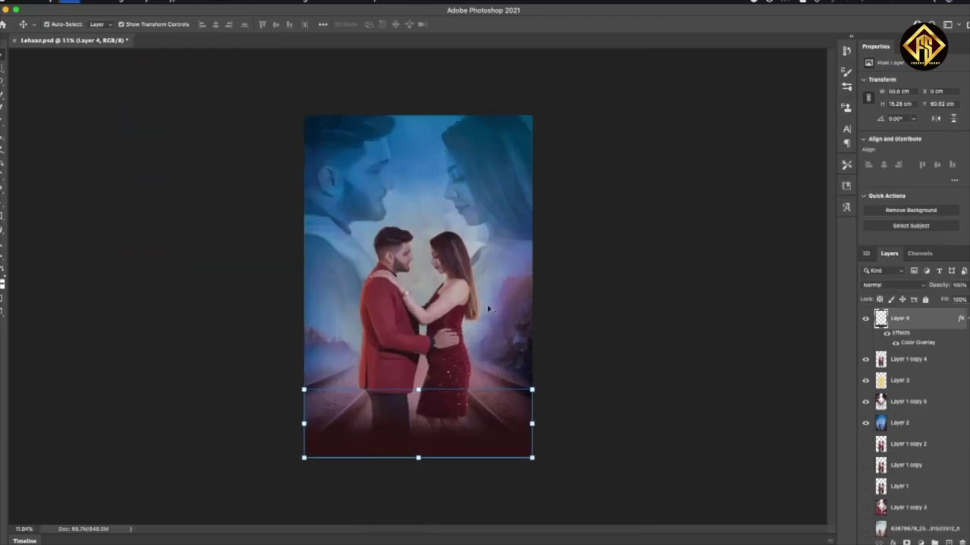
pyautogui.hotkey('ctrl', 's')
pyautogui.scroll(1, 488, 309)
pyautogui.scroll(2, 490, 310)
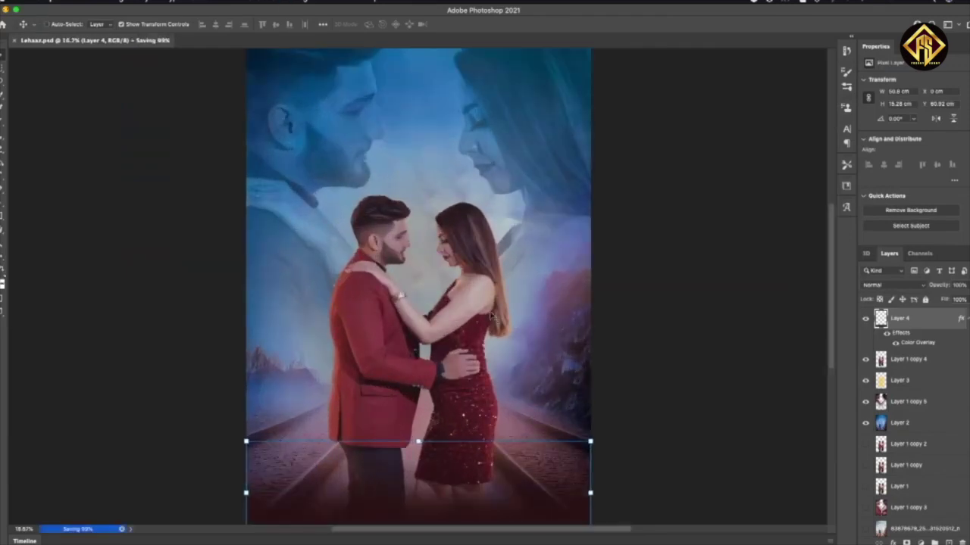
# Step: Place unnamed (13).png from the All Still > Still folder at the poster's bottom
pyautogui.moveTo(485, 544)
pyautogui.click(326, 530)
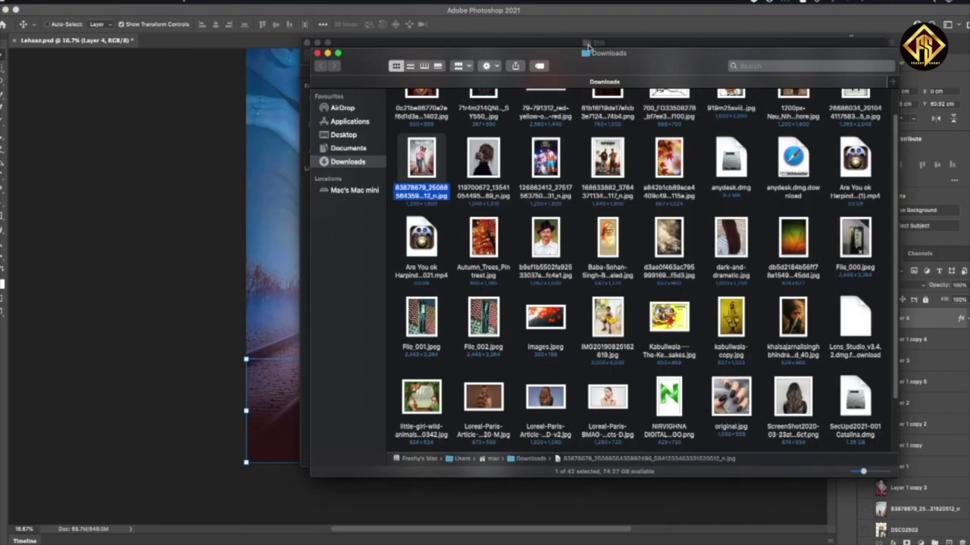
pyautogui.doubleClick(433, 111)
pyautogui.doubleClick(601, 114)
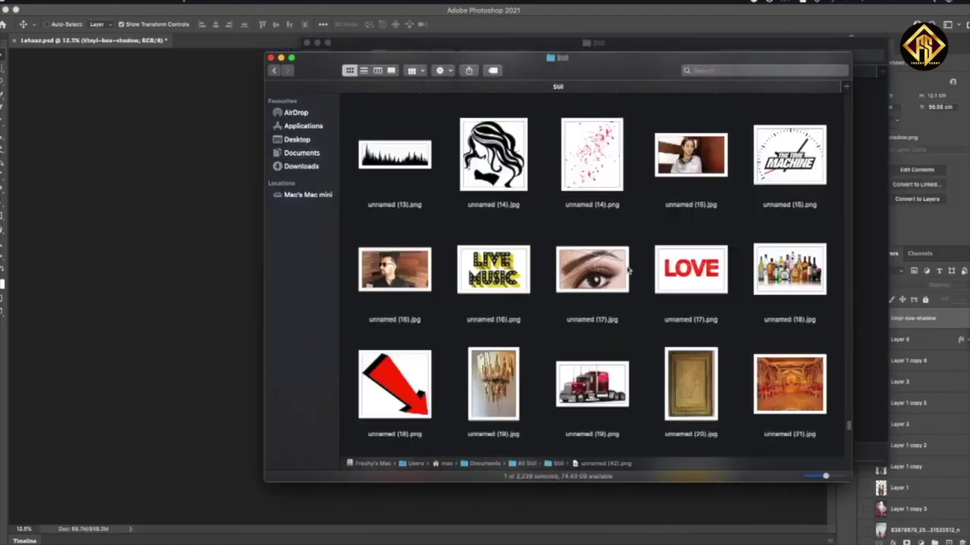
pyautogui.press('space')
pyautogui.press('space')
pyautogui.scroll(2, 364, 254)
pyautogui.click(364, 253)
pyautogui.moveTo(364, 253)
pyautogui.mouseDown()
pyautogui.moveTo(424, 288)
pyautogui.moveTo(453, 470)
pyautogui.mouseUp()
pyautogui.scroll(-5, 343, 348)
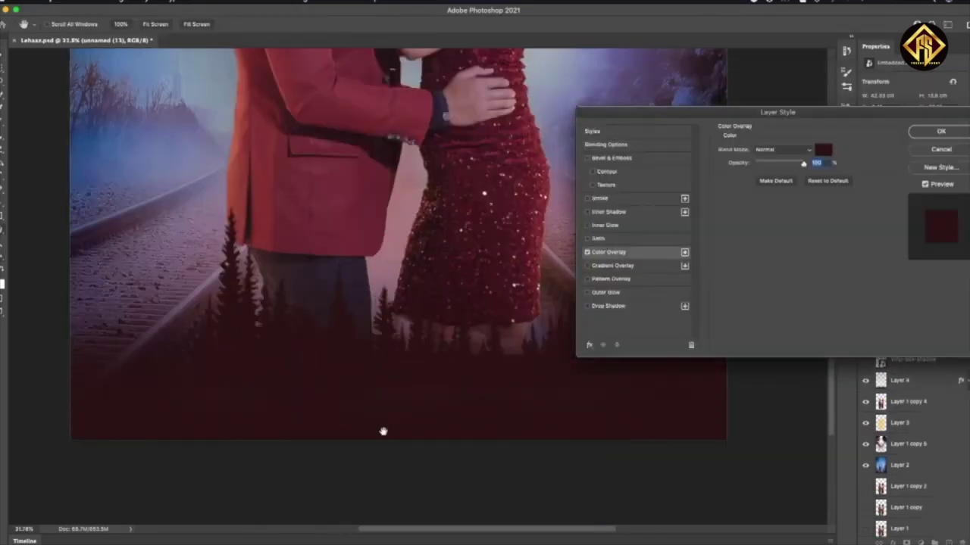
# Step: Duplicate the trees leftward and merge both tree layers into one
pyautogui.moveTo(560, 345); pyautogui.dragTo(508, 382)
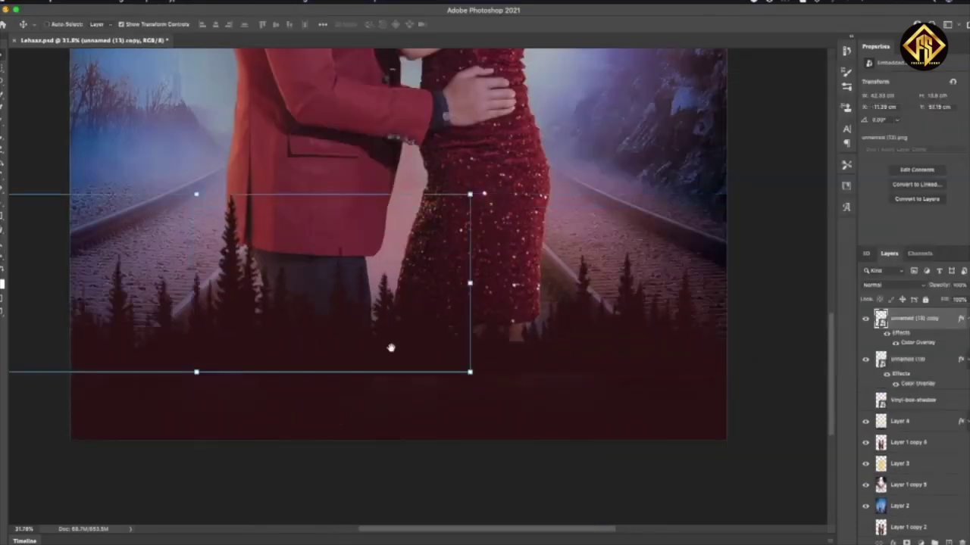
pyautogui.scroll(-2, 508, 382)
pyautogui.scroll(-1, 508, 386)
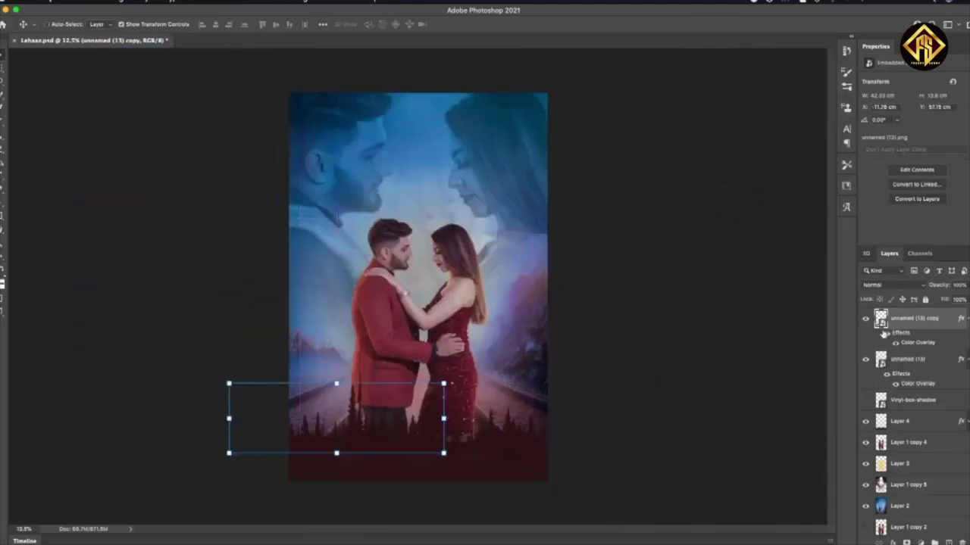
pyautogui.keyDown('shift'); pyautogui.click(931, 344); pyautogui.keyUp('shift')
pyautogui.rightClick(932, 344)
pyautogui.click(866, 402)
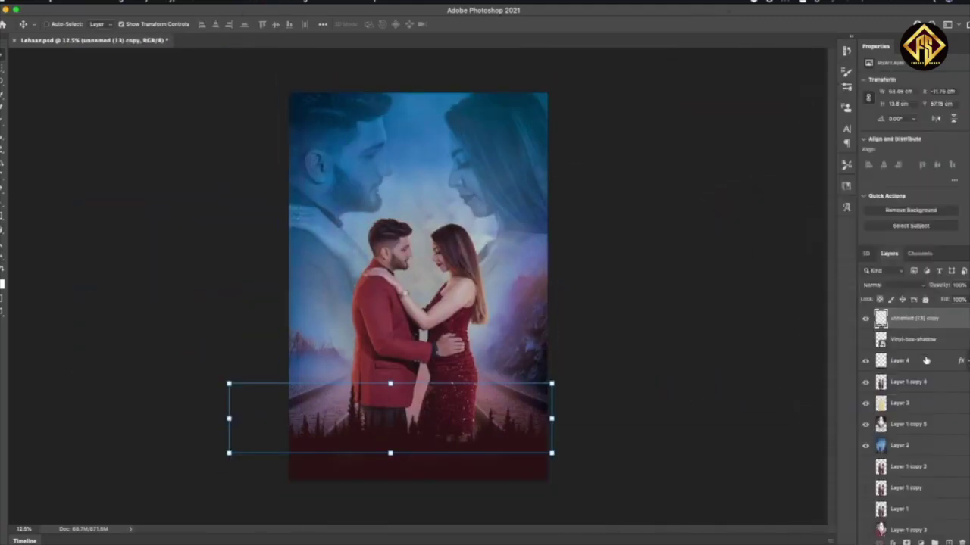
pyautogui.click(902, 360)
pyautogui.scroll(5, 454, 455)
# Step: Set a new foreground painting colour for the Brush tool
pyautogui.press('b')
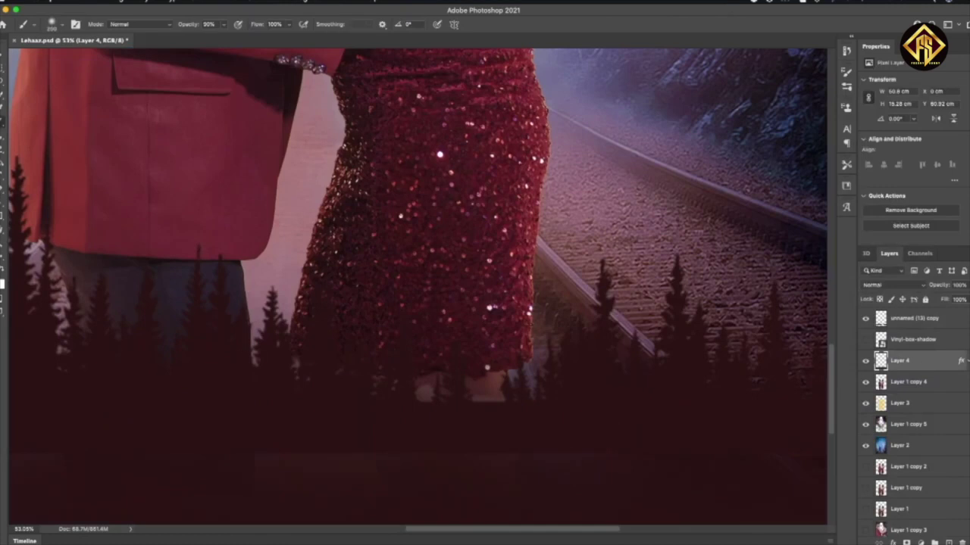
pyautogui.doubleClick(880, 360)
pyautogui.click(915, 71)
pyautogui.scroll(-1, 540, 391)
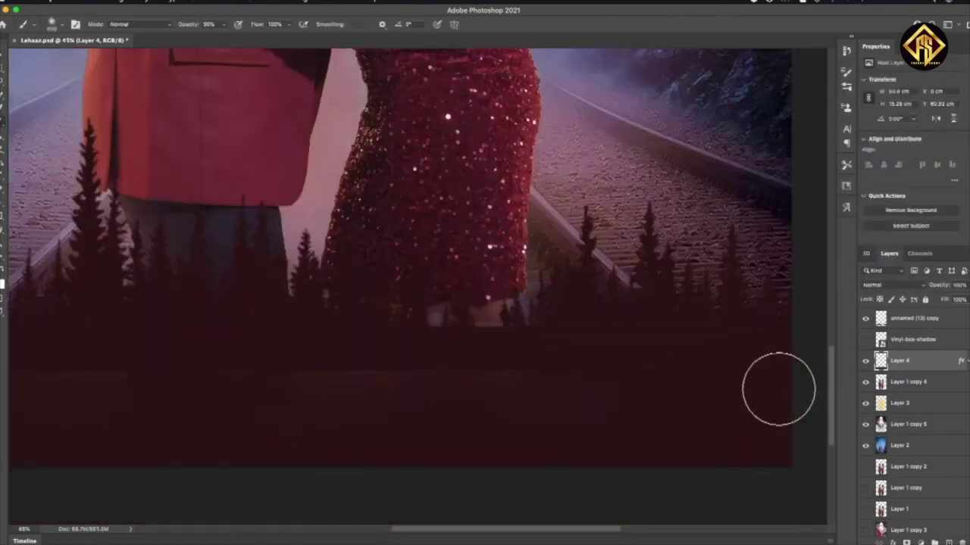
pyautogui.scroll(-3, 204, 373)
pyautogui.scroll(-2, 338, 401)
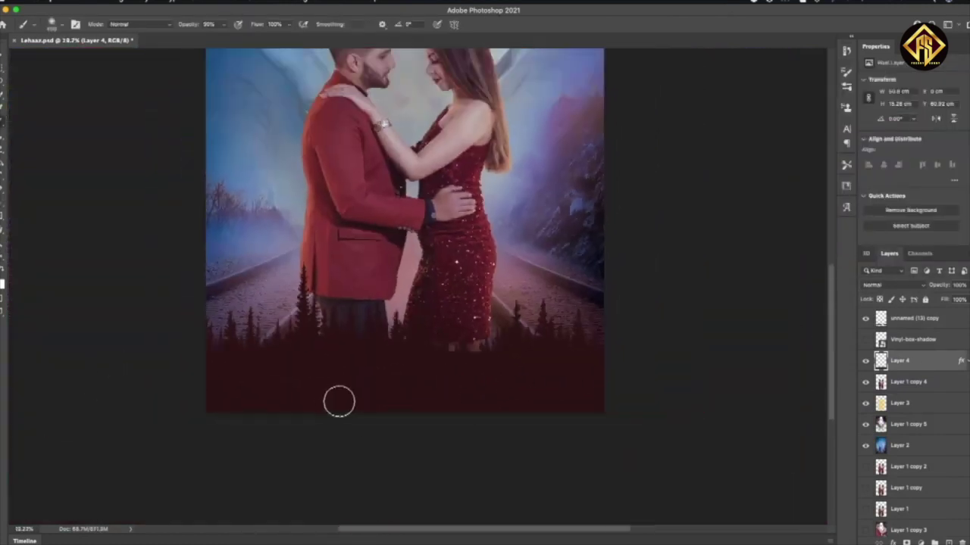
pyautogui.scroll(-2, 338, 400)
# Step: Move the warm glow Layer 3 slightly lower on the poster
pyautogui.press('v')
pyautogui.click(909, 404)
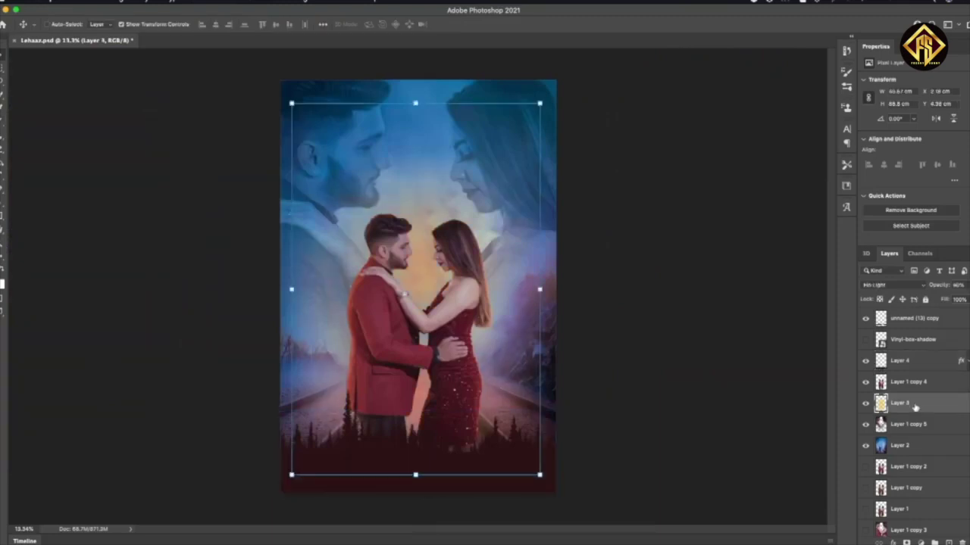
pyautogui.hotkey('ctrl', '+')
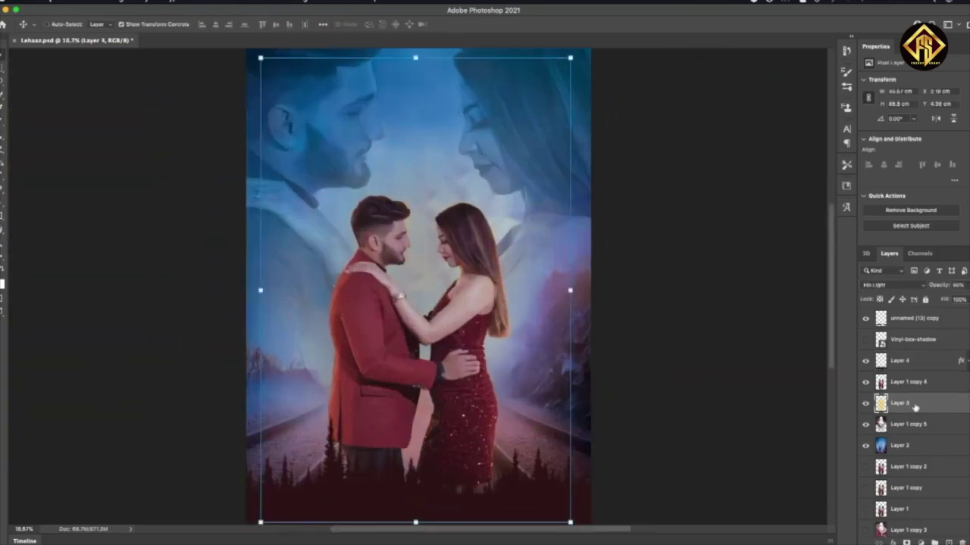
pyautogui.moveTo(450, 329); pyautogui.dragTo(450, 348)
pyautogui.click(921, 426)
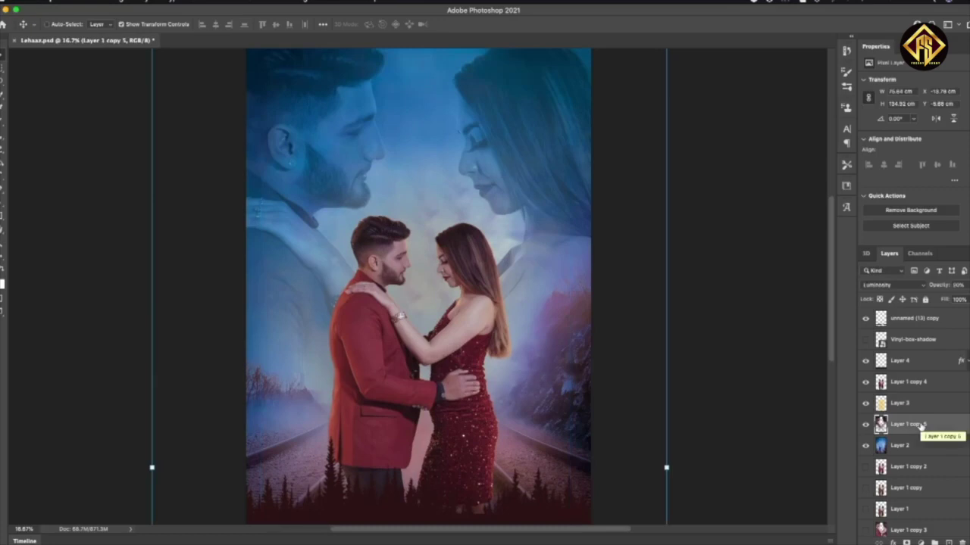
pyautogui.hotkey('ctrl', '-')
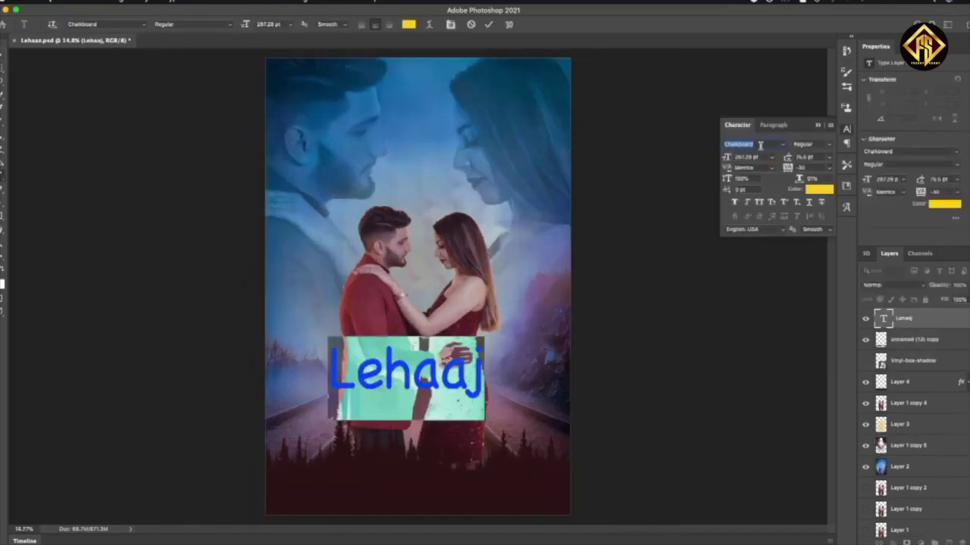
# Step: Set the LEHAAJ title to Cinzel Decorative and nudge it down
pyautogui.press('Down')
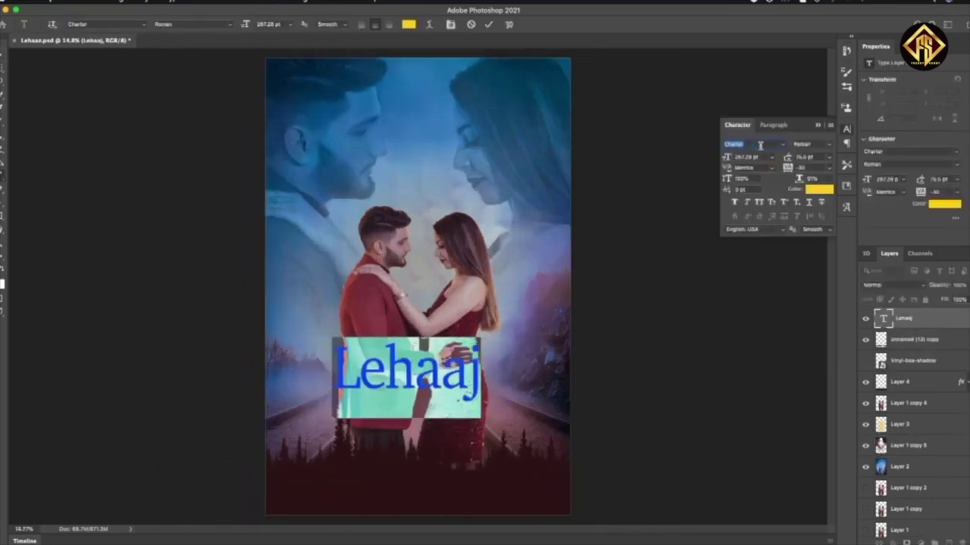
pyautogui.press('Down')
pyautogui.press('Down')
pyautogui.press('Down')
pyautogui.press('Return')
pyautogui.hotkey('shift', 'Down')
pyautogui.hotkey('shift', 'Down')
pyautogui.hotkey('shift', 'Down')
pyautogui.hotkey('shift', 'Down')
pyautogui.hotkey('shift', 'Down')
pyautogui.hotkey('shift', 'Down')
pyautogui.hotkey('shift', 'Down')
pyautogui.hotkey('shift', 'Down')
pyautogui.hotkey('shift', 'Down')
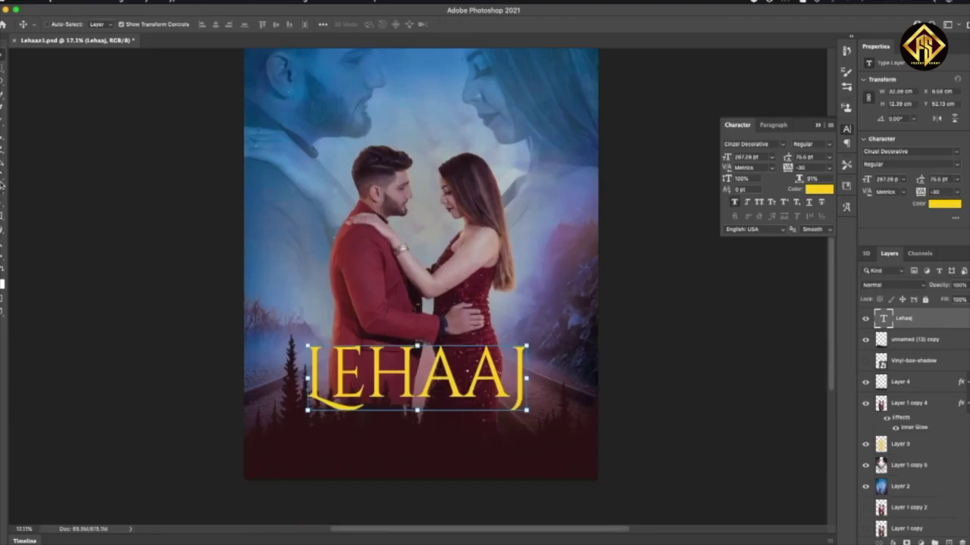
# Step: Add a white credit line reading 'SINGER & MUSIC' followed by the artist's name
pyautogui.click(389, 284)
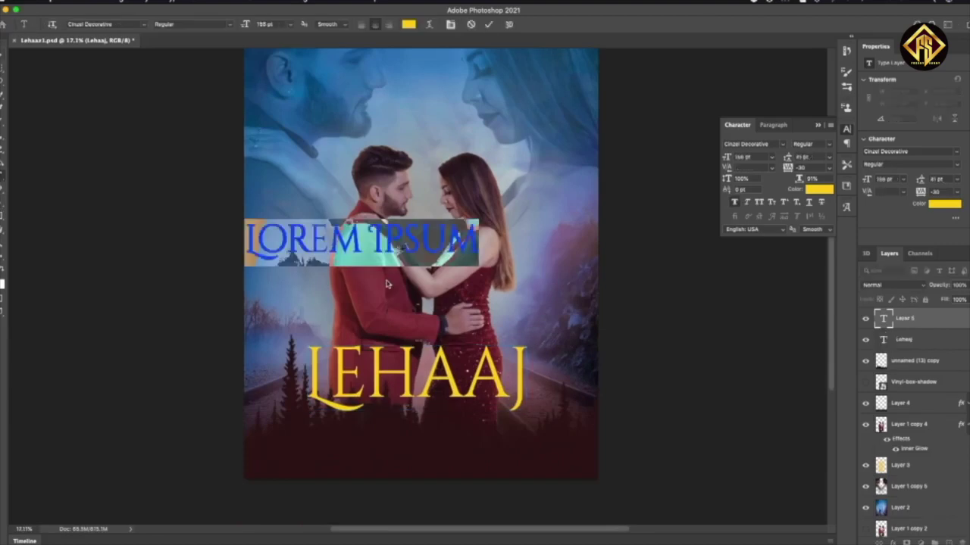
pyautogui.write('SINGER & MUSIC MANN SAGA')
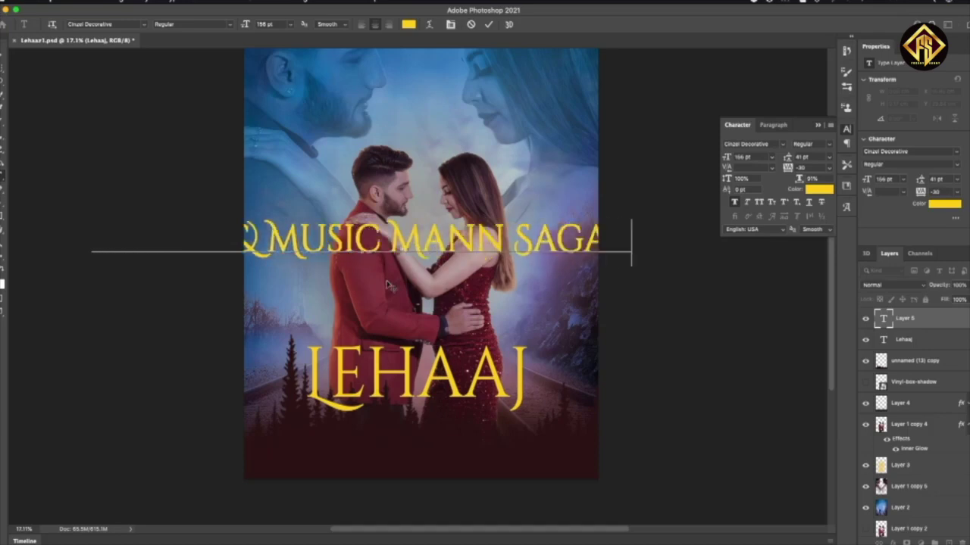
pyautogui.hotkey('ctrl', 'a')
pyautogui.click(819, 189)
pyautogui.click(715, 73)
pyautogui.press('Return')
pyautogui.scroll(-20, 753, 156)
pyautogui.scroll(-20, 753, 157)
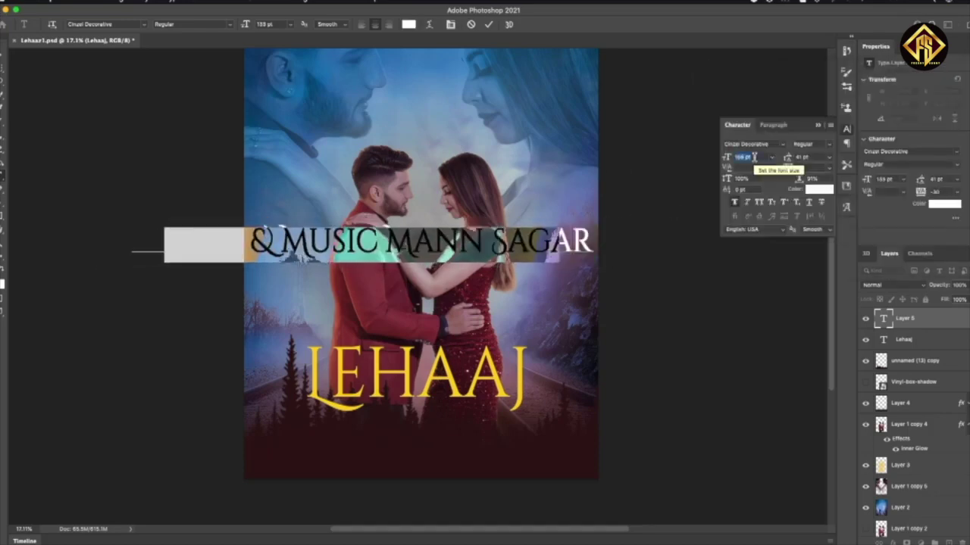
pyautogui.scroll(-20, 753, 157)
pyautogui.scroll(-20, 753, 157)
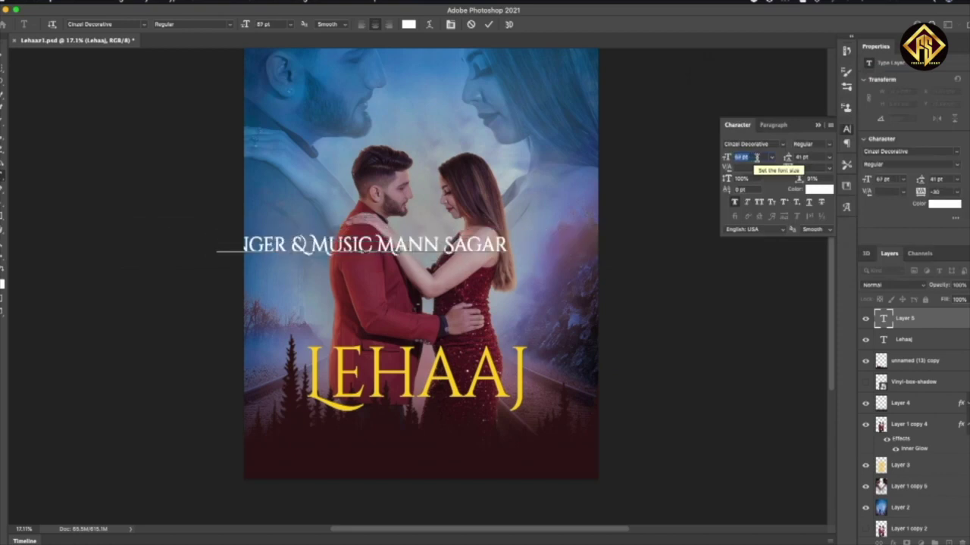
pyautogui.scroll(-20, 756, 157)
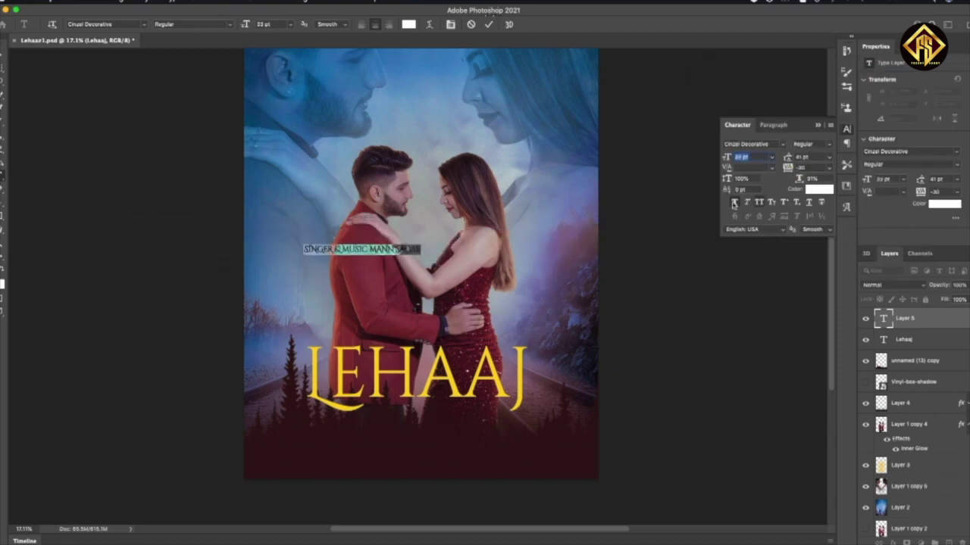
# Step: Move the credit line below the LEHAAJ title and switch its font to Diffuse-Away
pyautogui.moveTo(364, 265); pyautogui.dragTo(360, 481)
pyautogui.hotkey('ctrl', 'a')
pyautogui.scroll(2, 378, 454)
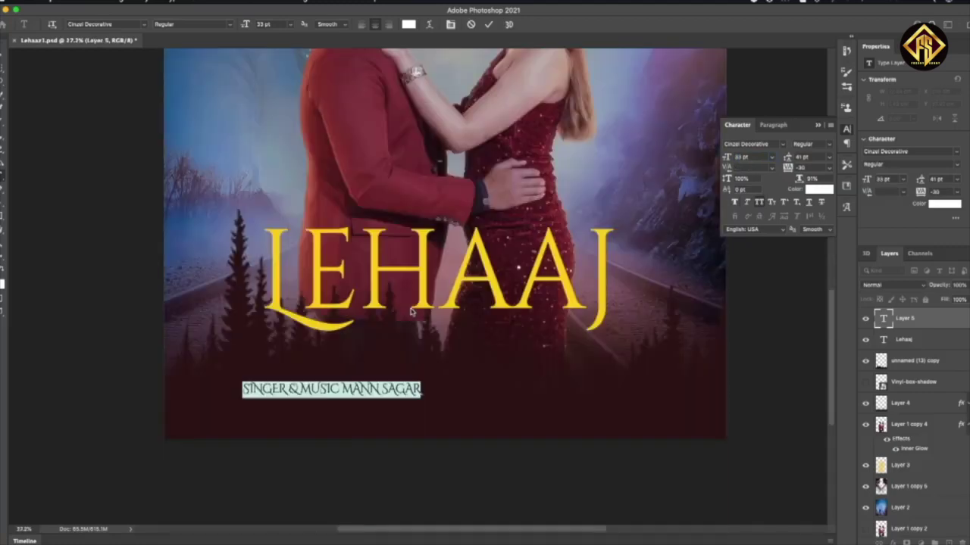
pyautogui.click(770, 144)
pyautogui.scroll(-3, 771, 144)
pyautogui.scroll(-3, 771, 144)
pyautogui.scroll(-3, 771, 144)
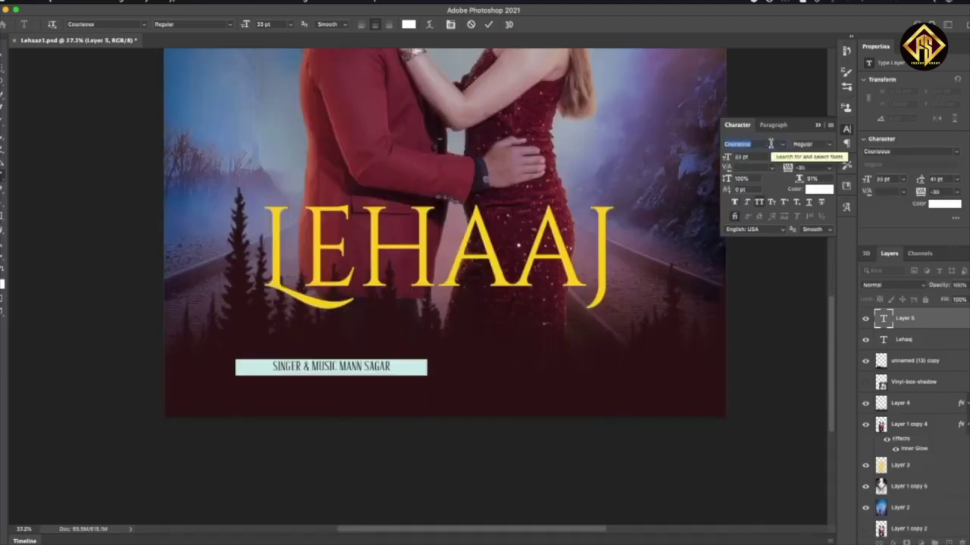
pyautogui.scroll(-3, 771, 144)
pyautogui.scroll(-1, 771, 144)
# Step: Set the credits' kerning to Metrics, adjust width scale and tighten spacing, then commit the text
pyautogui.click(817, 178)
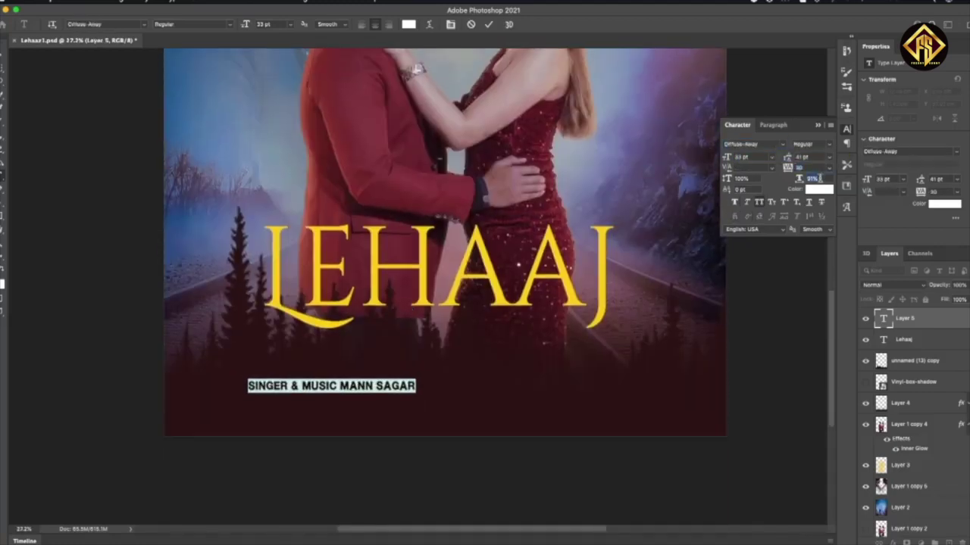
pyautogui.click(331, 367)
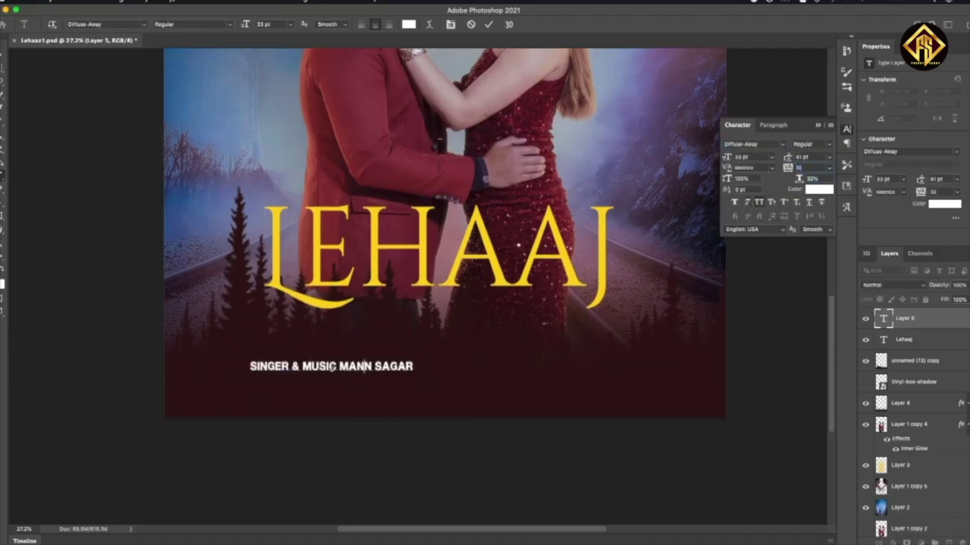
pyautogui.scroll(-11, 751, 157)
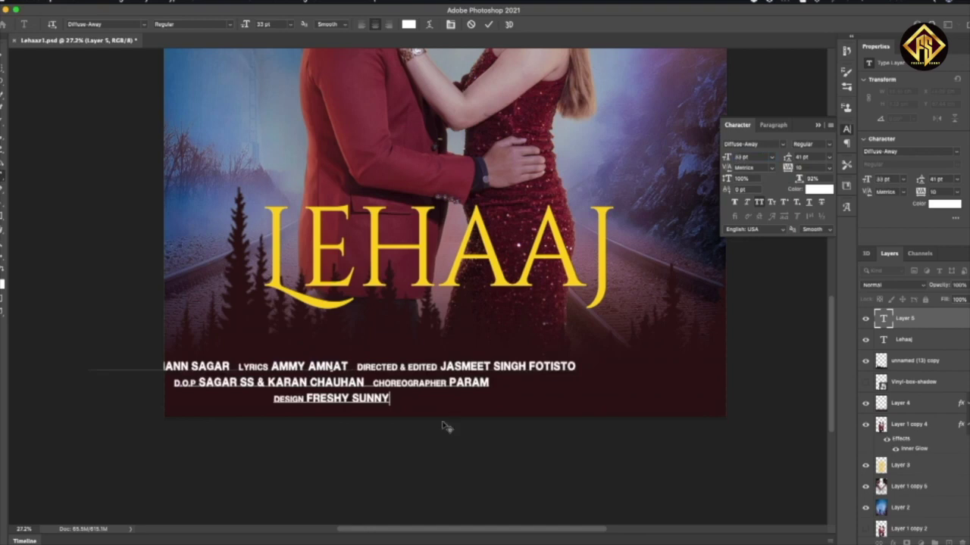
pyautogui.hotkey('ctrl', 'a')
pyautogui.scroll(-2, 813, 157)
pyautogui.scroll(-2, 813, 157)
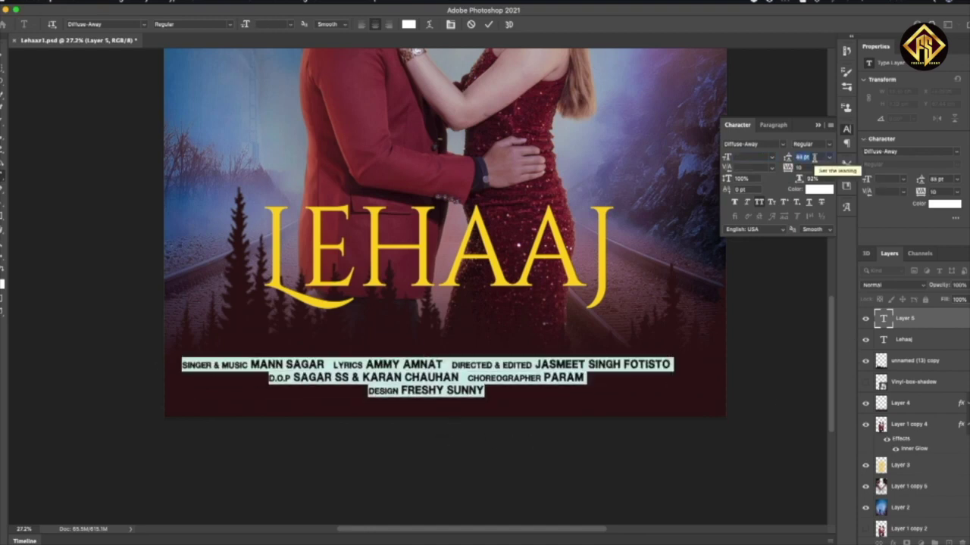
pyautogui.scroll(-3, 823, 178)
pyautogui.scroll(-3, 824, 179)
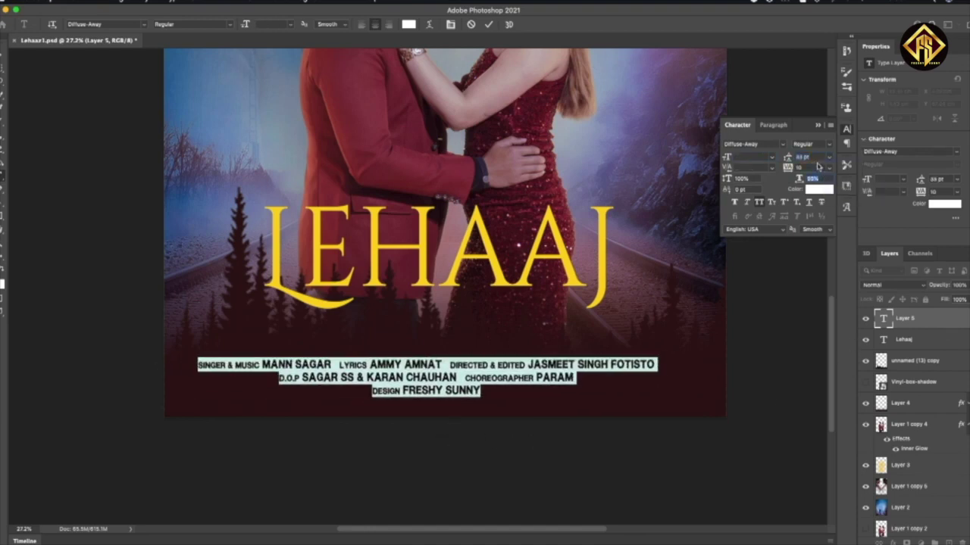
pyautogui.hotkey('ctrl', 'Return')
pyautogui.hotkey('ctrl', 't')
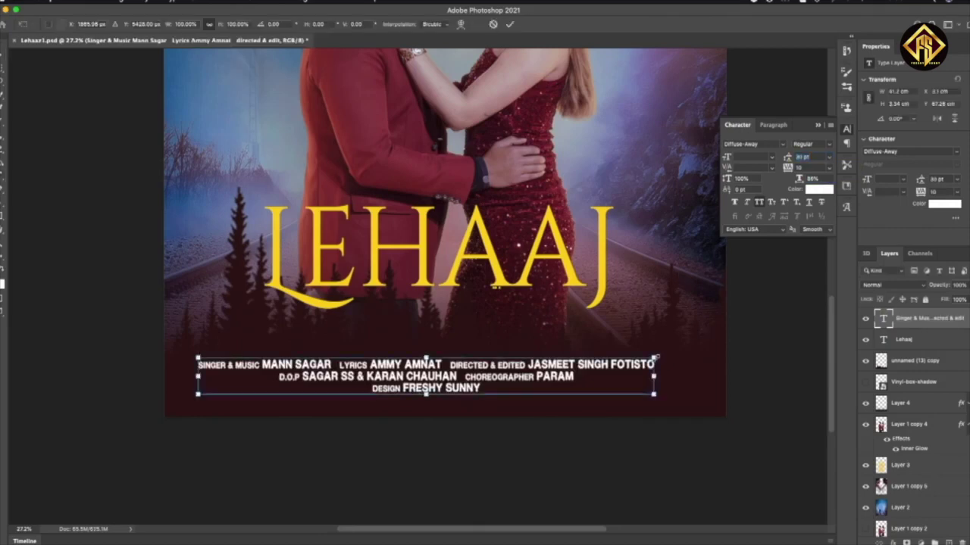
# Step: Shrink the credits block to about 90% and position it near the poster bottom
pyautogui.moveTo(657, 357); pyautogui.dragTo(612, 363)
pyautogui.moveTo(504, 378); pyautogui.dragTo(502, 356)
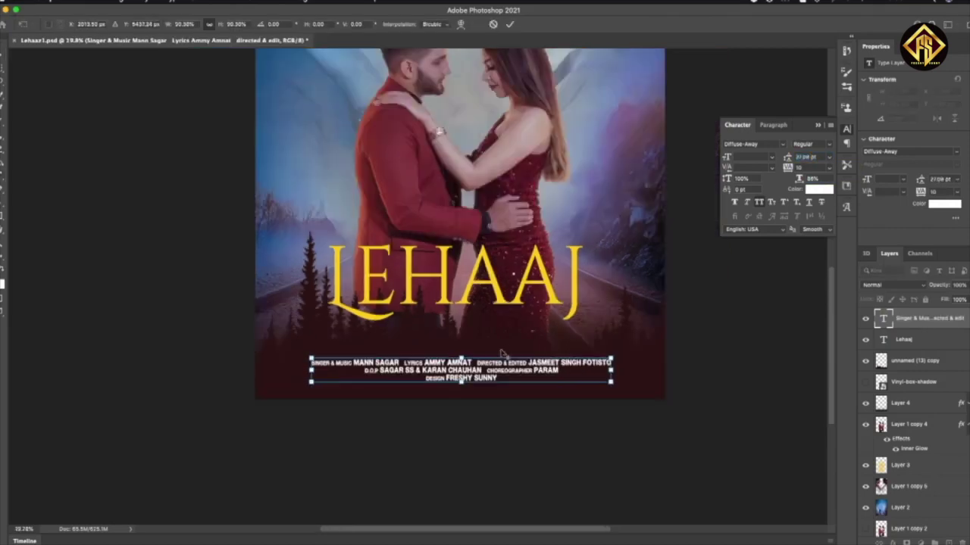
pyautogui.scroll(-3, 454, 371)
pyautogui.scroll(2, 410, 386)
pyautogui.moveTo(428, 372); pyautogui.dragTo(426, 365)
pyautogui.press('Return')
pyautogui.scroll(1, 454, 318)
# Step: Duplicate the Lehaaj title layer and tilt the title to -2.16°
pyautogui.rightClick(464, 256)
pyautogui.click(485, 264)
pyautogui.hotkey('ctrl', 'j')
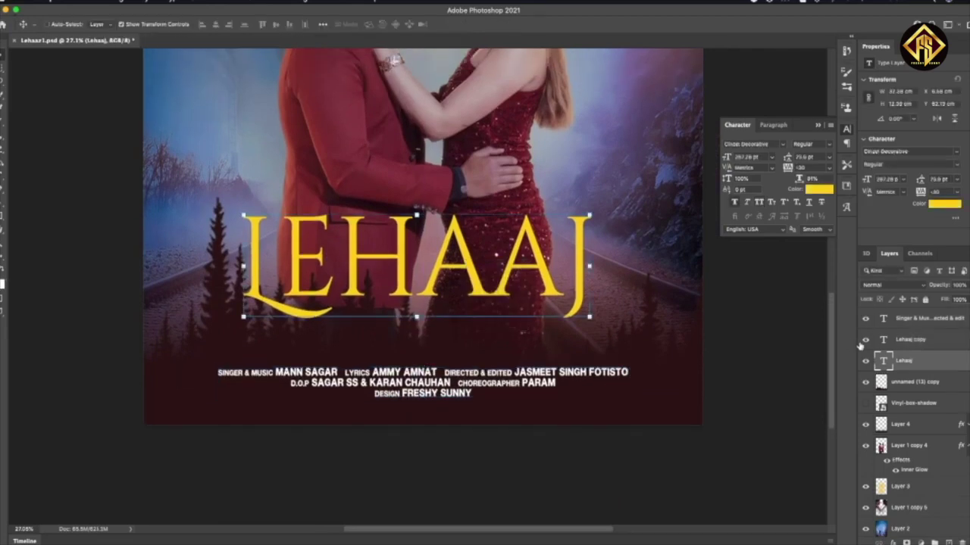
pyautogui.moveTo(614, 347); pyautogui.dragTo(611, 342)
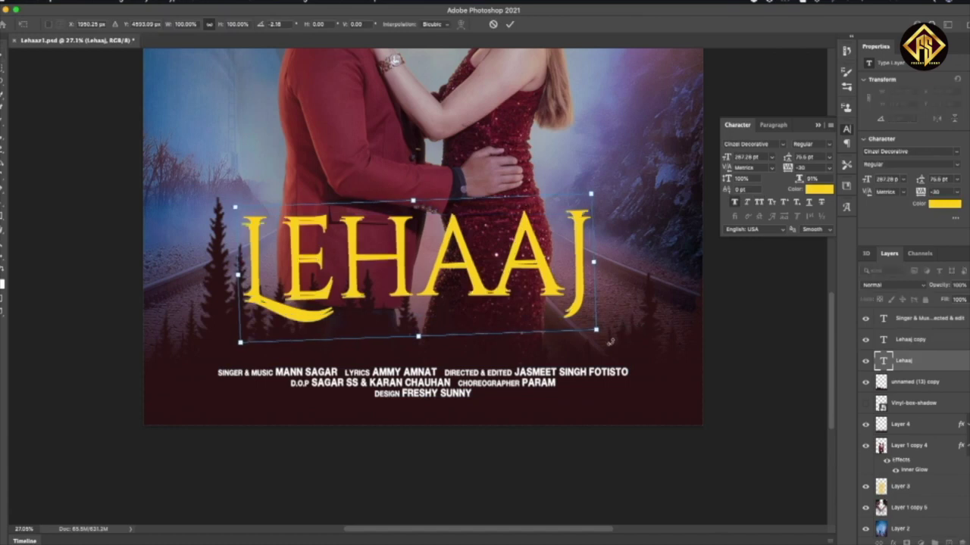
pyautogui.press('Return')
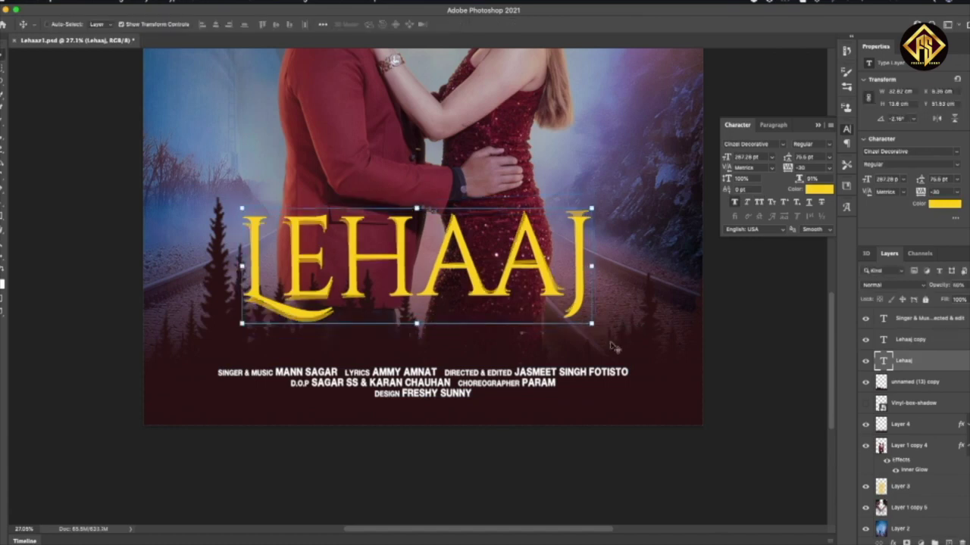
# Step: Set the title's blend mode to Color and add a Color Overlay effect
pyautogui.hotkey('shift', '-')
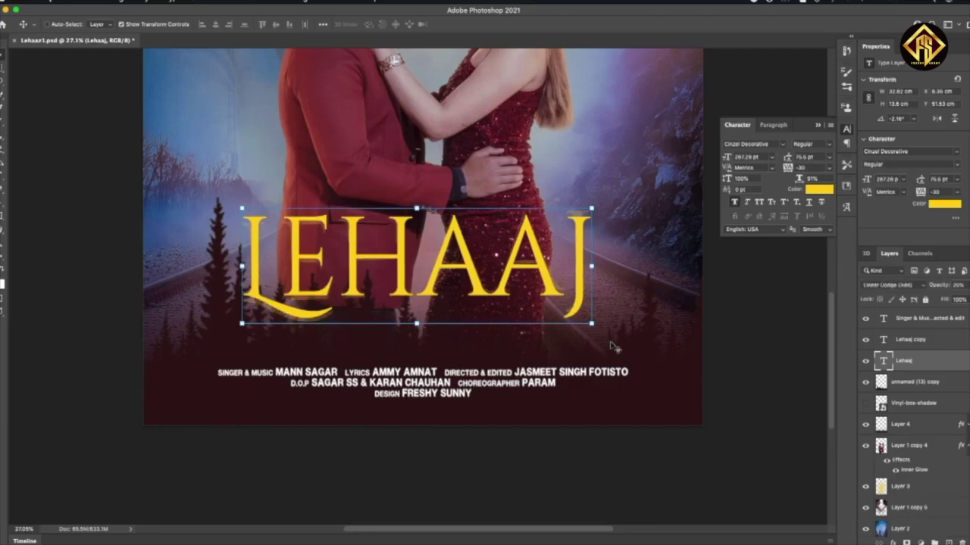
pyautogui.doubleClick(903, 364)
pyautogui.click(613, 253)
pyautogui.click(818, 156)
pyautogui.press('Return')
pyautogui.press('Return')
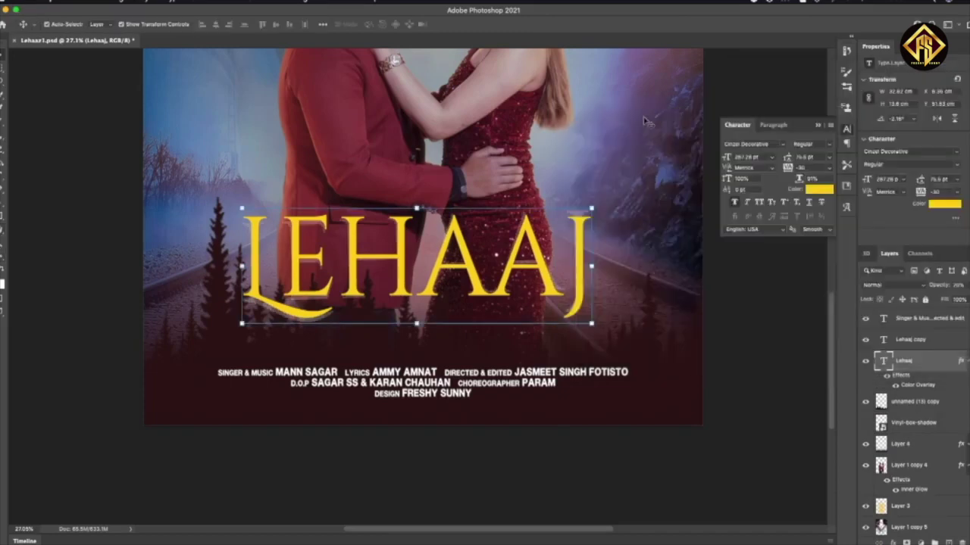
pyautogui.hotkey('ctrl', '-')
pyautogui.hotkey('ctrl', '-')
pyautogui.hotkey('ctrl', '-')
pyautogui.click(939, 321)
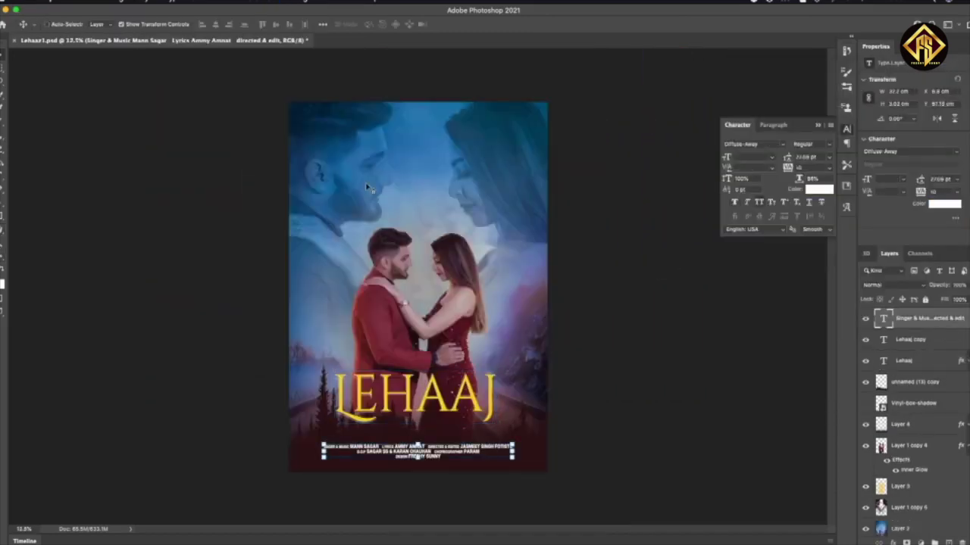
# Step: Alt-drag a copy of the credits text to the poster top and delete its opening words
pyautogui.scroll(3, 405, 101)
pyautogui.moveTo(487, 443); pyautogui.dragTo(488, 97)
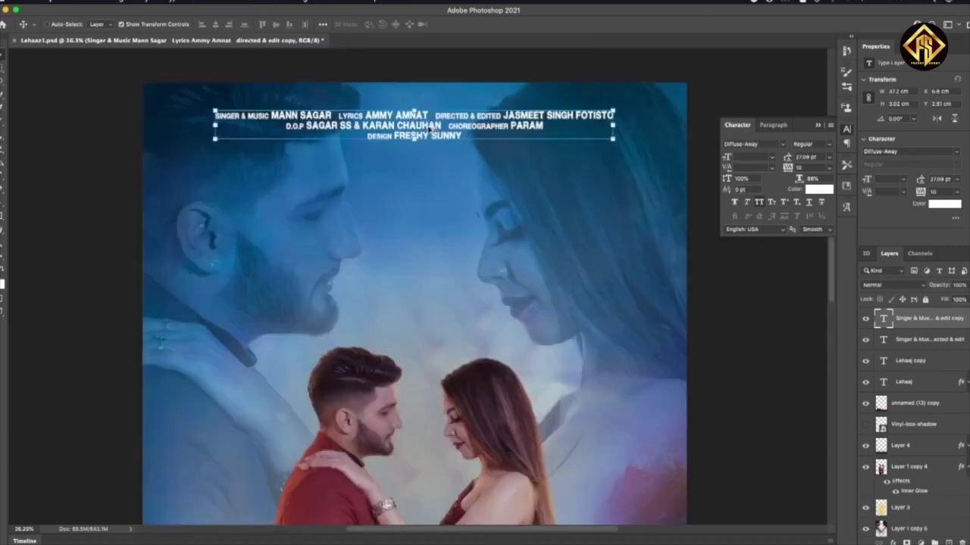
pyautogui.scroll(3, 405, 160)
pyautogui.press('t')
pyautogui.moveTo(354, 113); pyautogui.dragTo(181, 114)
pyautogui.press('BackSpace')
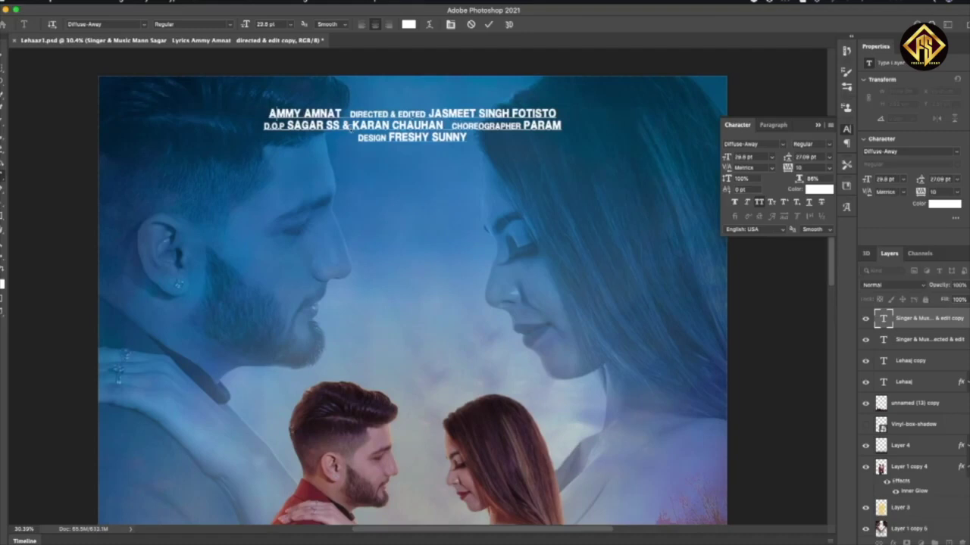
# Step: Retype the copied text as 'MANN MUZIC PRESENTS' and remove the remaining credit lines
pyautogui.write('AMANN')
pyautogui.press('Delete')
pyautogui.press('Delete')
pyautogui.press('Delete')
pyautogui.press('Delete')
pyautogui.press('Delete')
pyautogui.write('UZIC')
pyautogui.press('Delete')
pyautogui.press('Delete')
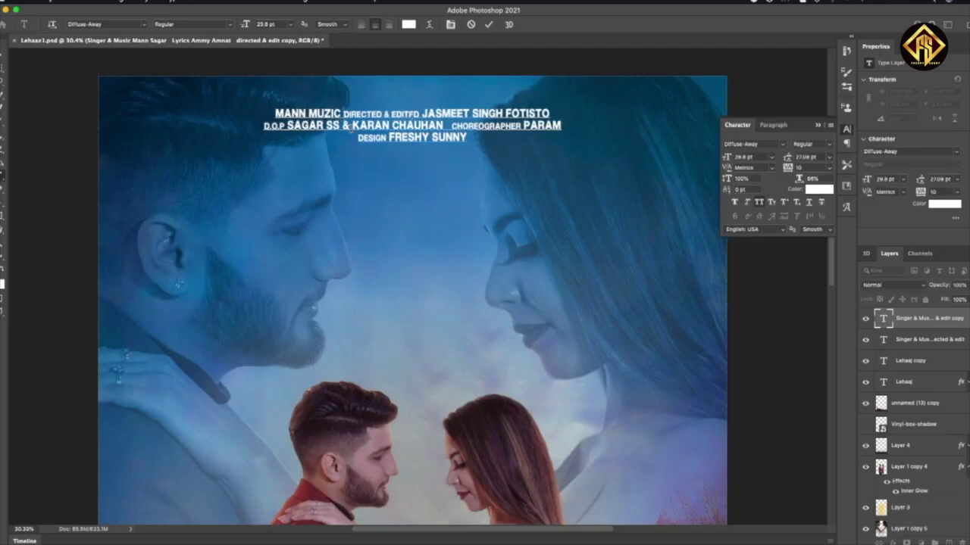
pyautogui.write('PRESENTS')
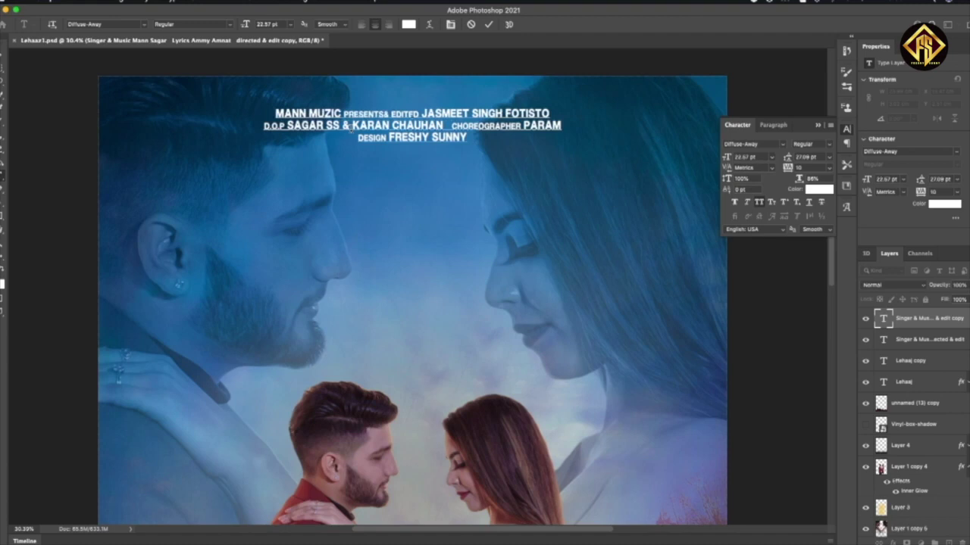
pyautogui.hotkey('ctrl', 'shift', 'End')
pyautogui.press('Delete')
pyautogui.hotkey('ctrl', 'Return')
# Step: Enlarge the MANN MUZIC PRESENTS line slightly; move Vinyl-box-shadow above unnamed (13) copy
pyautogui.hotkey('ctrl', '0')
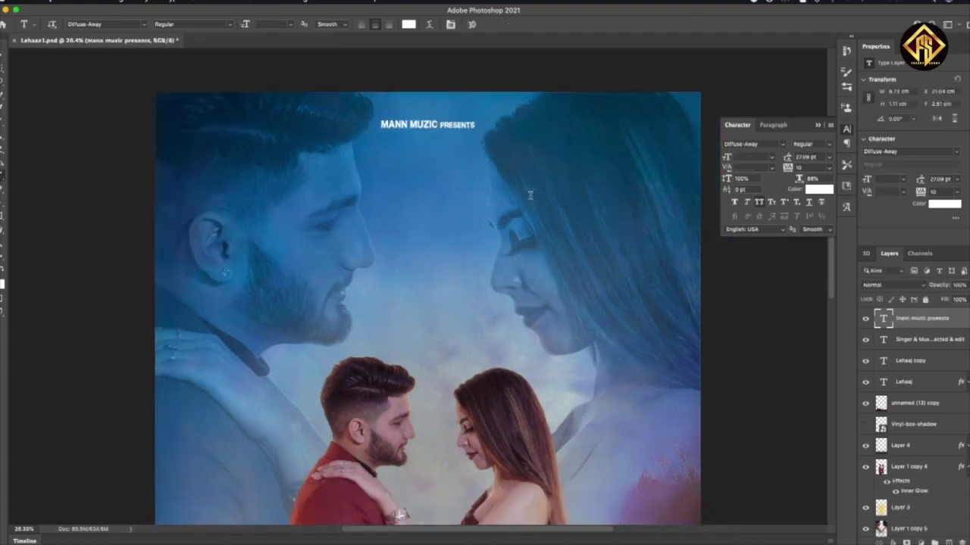
pyautogui.hotkey('ctrl', 't')
pyautogui.moveTo(446, 106); pyautogui.dragTo(442, 113)
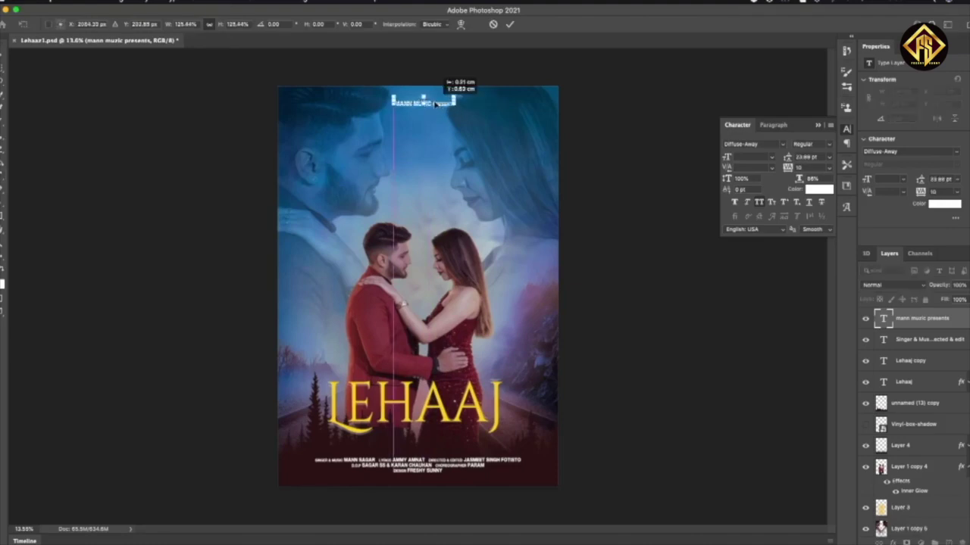
pyautogui.press('Return')
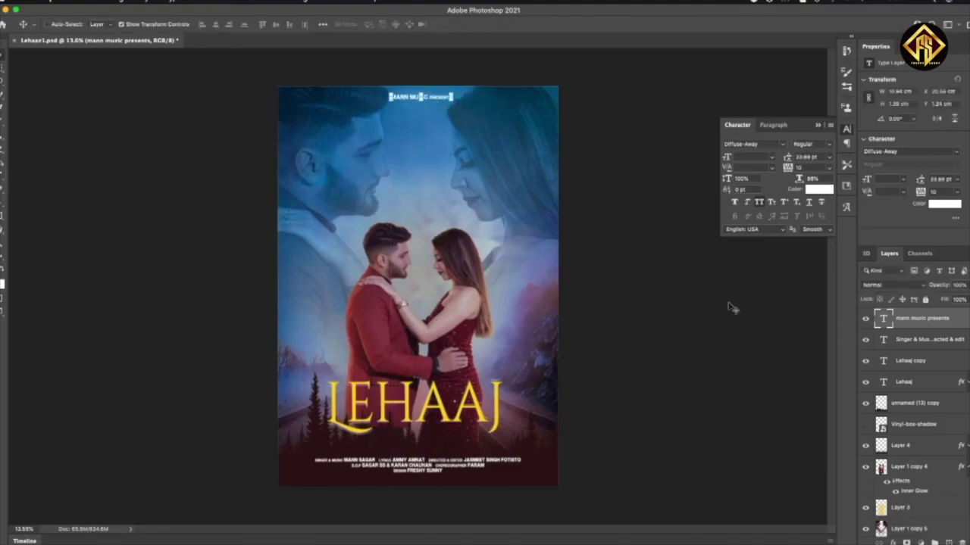
pyautogui.moveTo(913, 424); pyautogui.dragTo(885, 408)
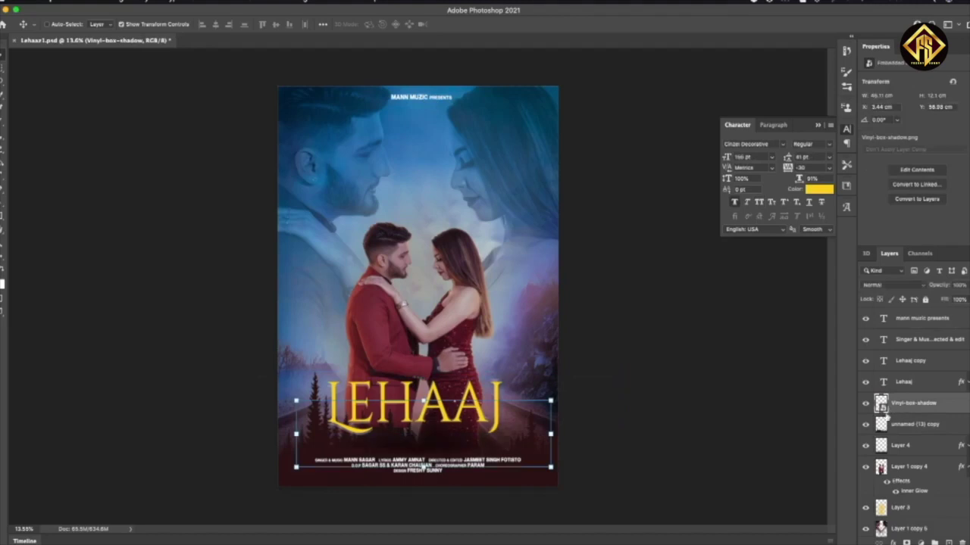
# Step: Raise the vinyl box shadow and add a flipped, squashed copy above it behind the title
pyautogui.moveTo(490, 436); pyautogui.dragTo(498, 410)
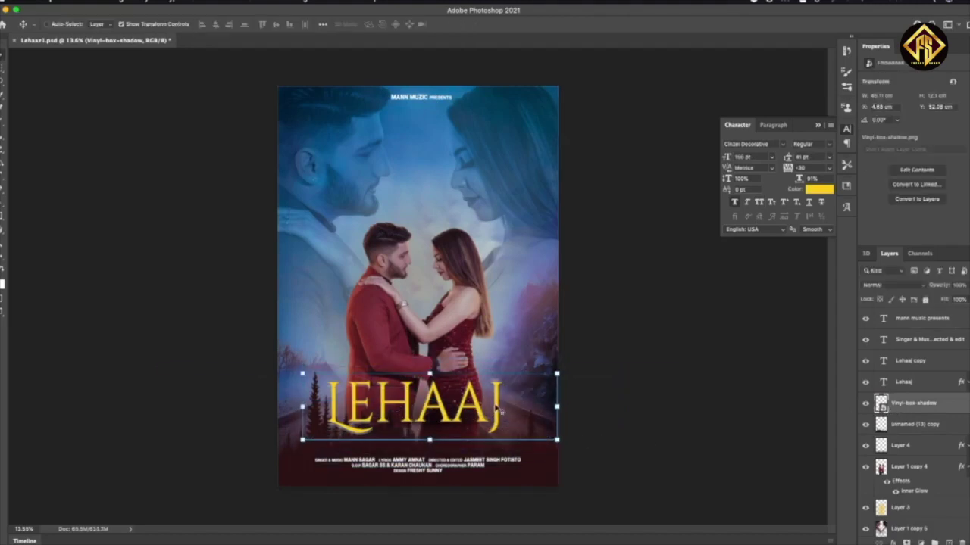
pyautogui.moveTo(498, 410); pyautogui.dragTo(498, 394)
pyautogui.hotkey('ctrl', 't')
pyautogui.moveTo(417, 421); pyautogui.dragTo(421, 391)
pyautogui.moveTo(418, 358); pyautogui.dragTo(418, 365)
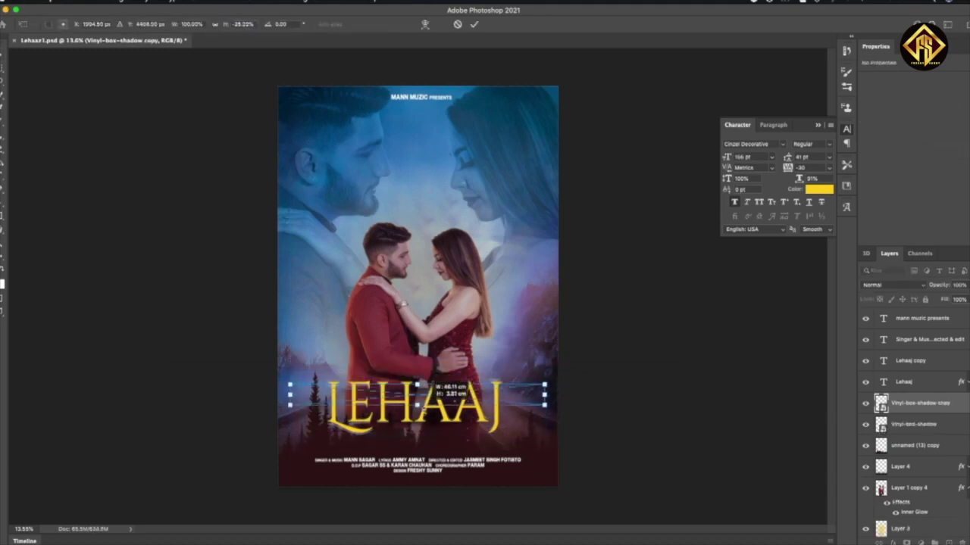
pyautogui.press('Return')
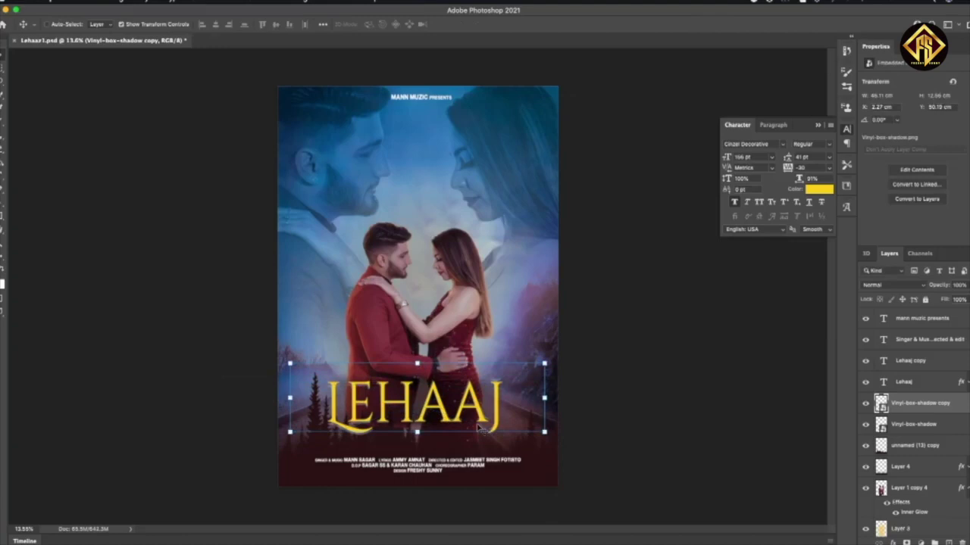
pyautogui.click(966, 491)
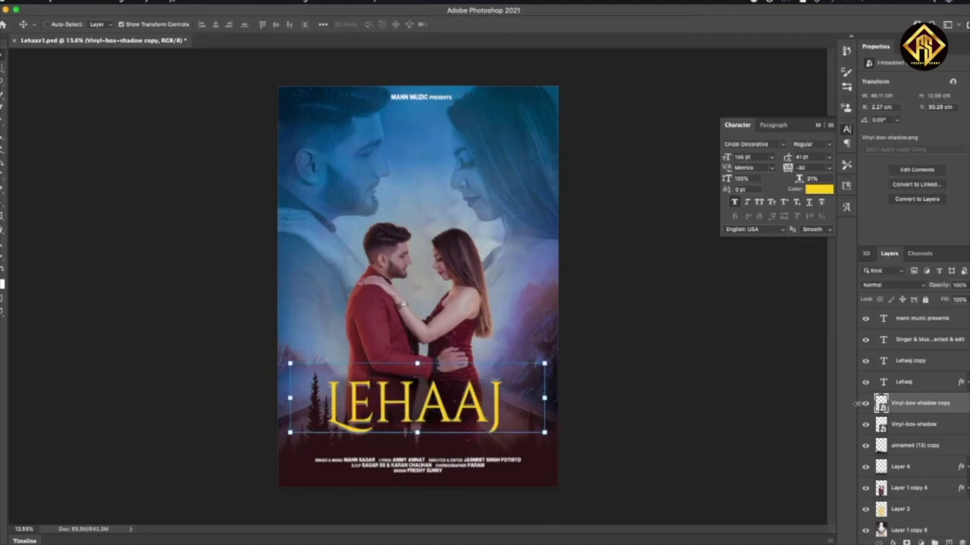
pyautogui.click(944, 449)
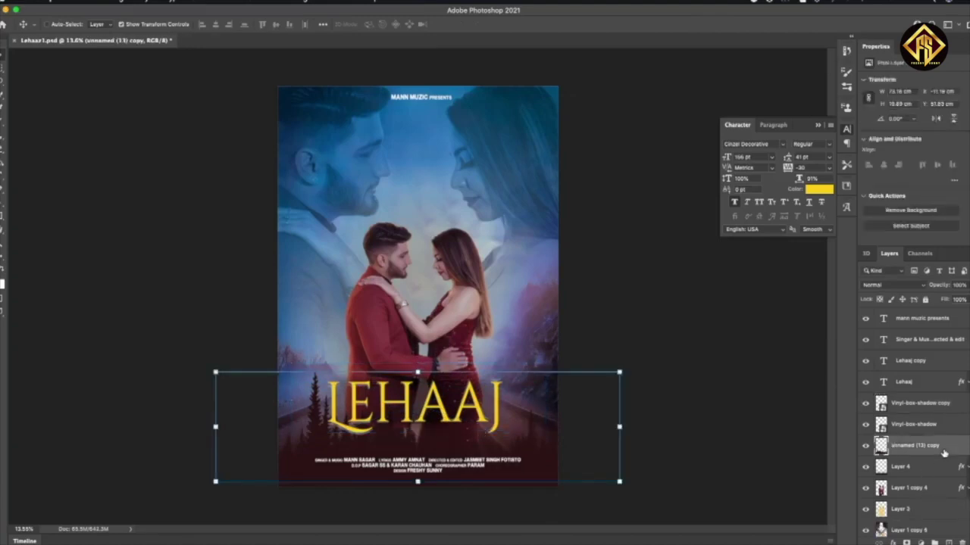
# Step: Open the Still stock-image folder and scroll to the Snow-PNG-BY-NSBPICTURES-4.jpg image
pyautogui.click(909, 466)
pyautogui.click(323, 535)
pyautogui.scroll(5, 551, 247)
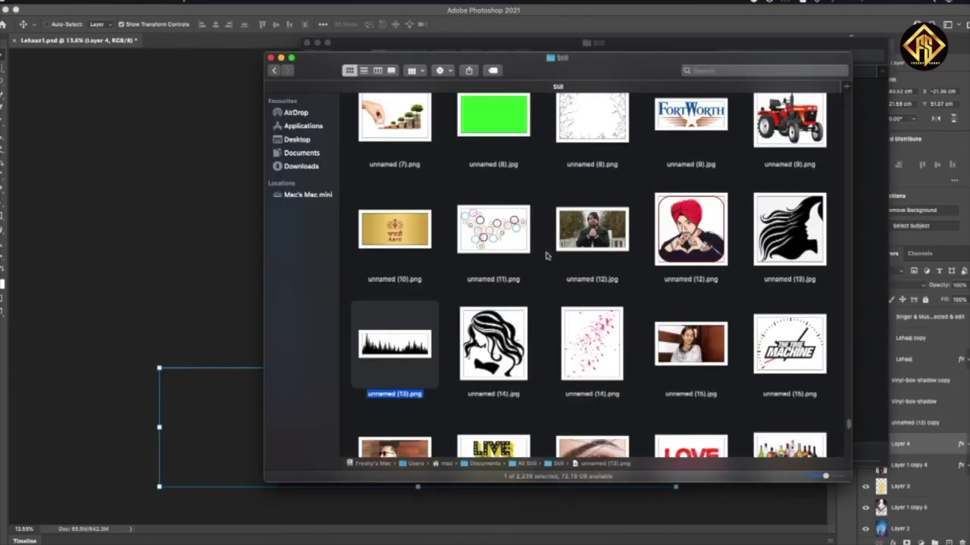
pyautogui.scroll(5, 550, 246)
pyautogui.scroll(5, 551, 246)
pyautogui.scroll(5, 542, 247)
pyautogui.scroll(5, 534, 248)
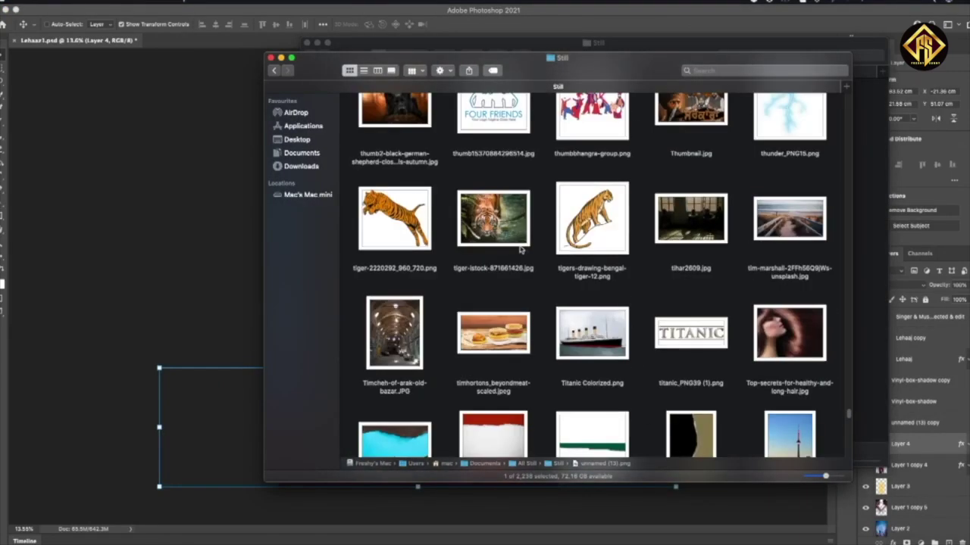
pyautogui.scroll(5, 526, 248)
pyautogui.scroll(5, 521, 250)
pyautogui.scroll(5, 523, 250)
pyautogui.scroll(5, 546, 252)
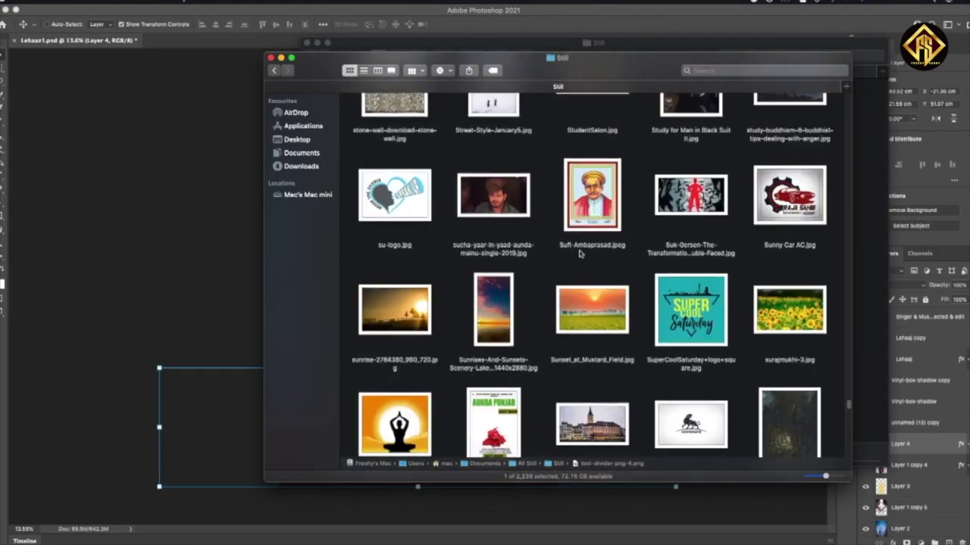
pyautogui.scroll(5, 579, 254)
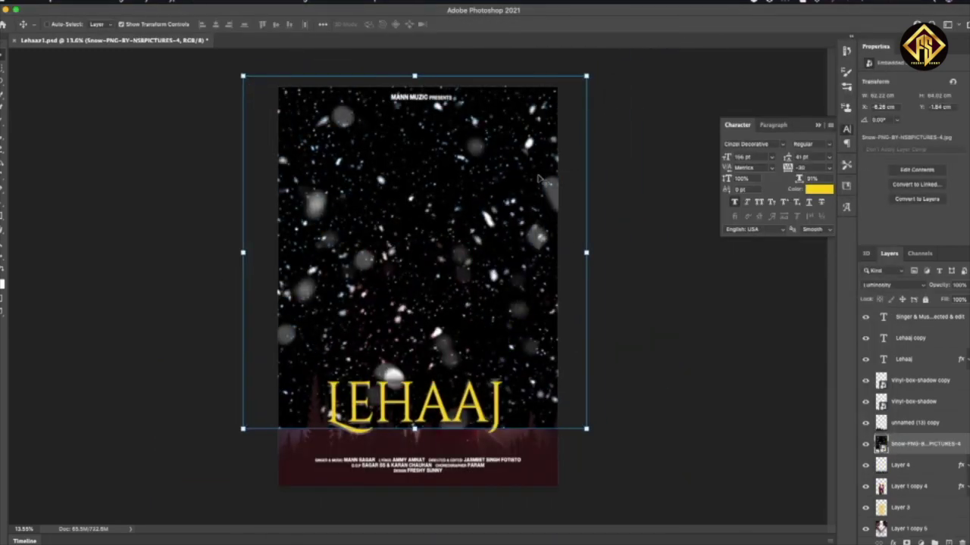
# Step: Set the snow layer to Linear Dodge (Add), stretch it over the poster, above unnamed (13) copy
pyautogui.hotkey('shift', '+')
pyautogui.hotkey('shift', '+')
pyautogui.hotkey('shift', '+')
pyautogui.hotkey('shift', '+')
pyautogui.hotkey('shift', '+')
pyautogui.hotkey('shift', '-')
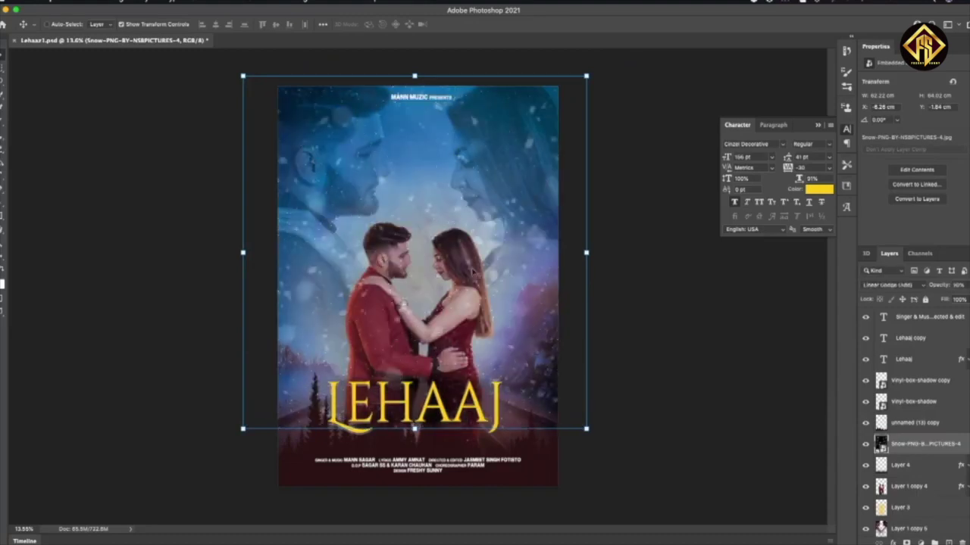
pyautogui.moveTo(414, 429); pyautogui.dragTo(415, 486)
pyautogui.press('Return')
pyautogui.moveTo(920, 444); pyautogui.dragTo(896, 419)
# Step: Soften the snow overlay with a Gaussian Blur
pyautogui.click(227, 1)
pyautogui.moveTo(234, 136)
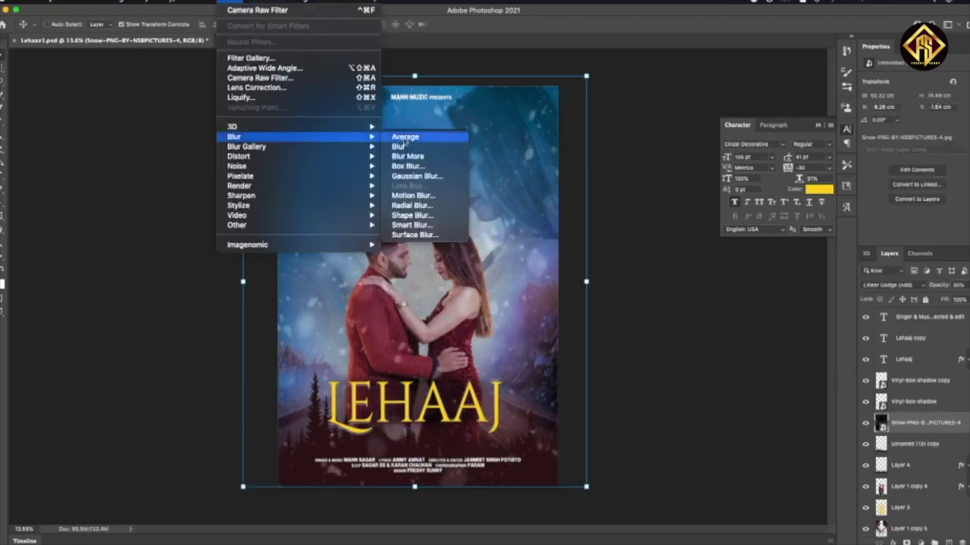
pyautogui.click(413, 178)
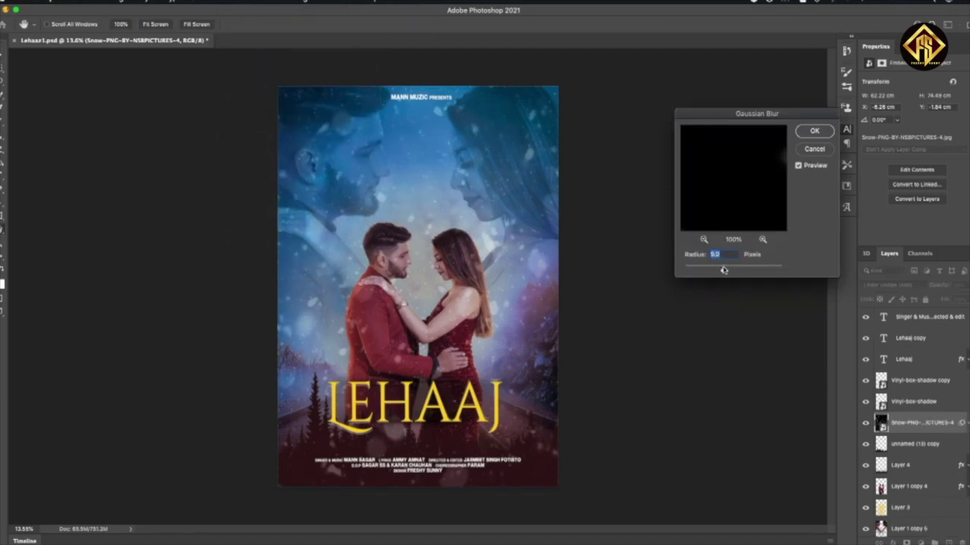
pyautogui.click(814, 132)
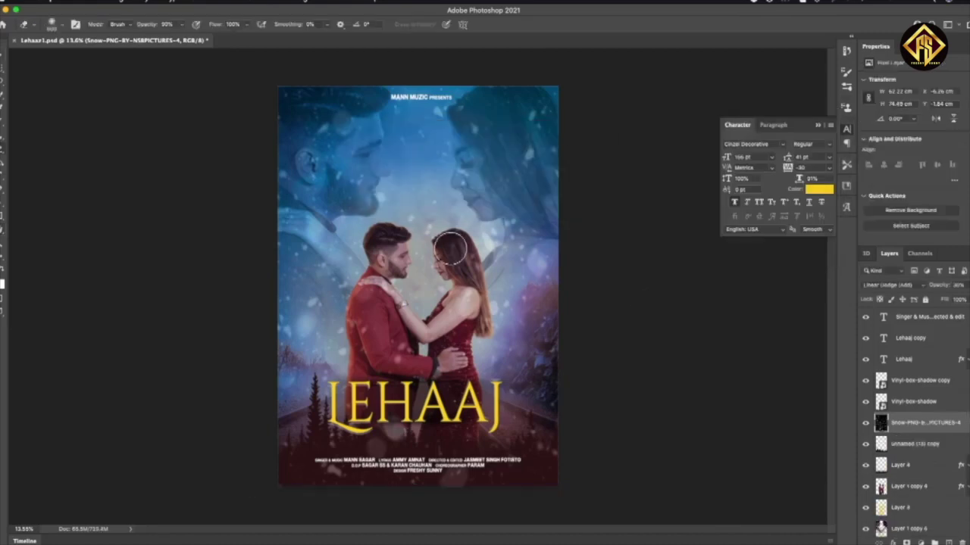
# Step: Scroll through the view to bring up the Mann Muzic logo image
pyautogui.scroll(2, 436, 252)
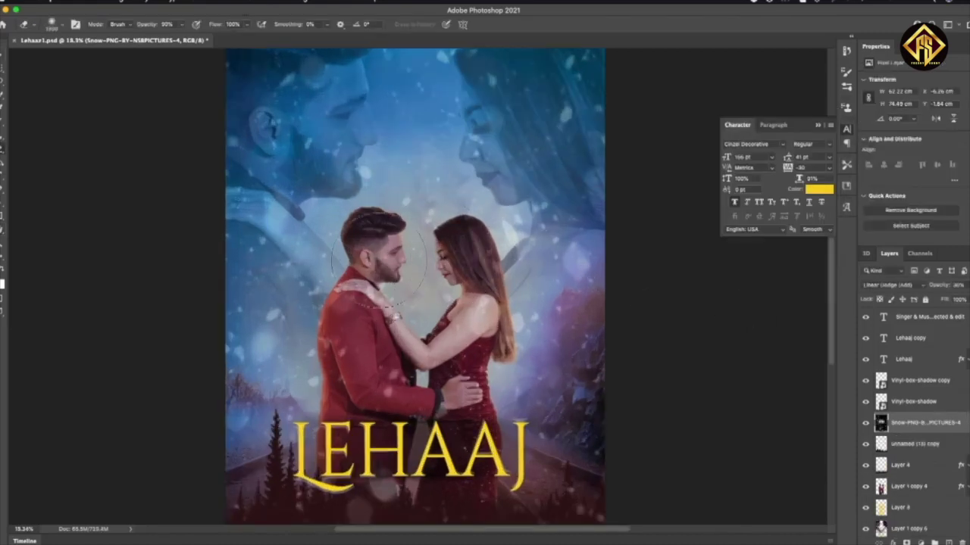
pyautogui.scroll(-2, 376, 261)
pyautogui.scroll(-1, 396, 353)
pyautogui.scroll(-1, 306, 431)
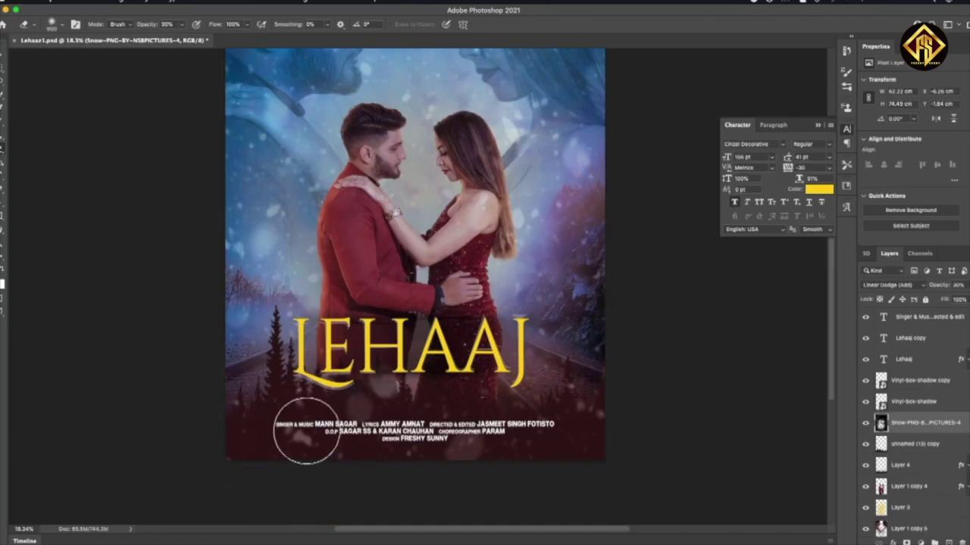
pyautogui.scroll(8, 306, 430)
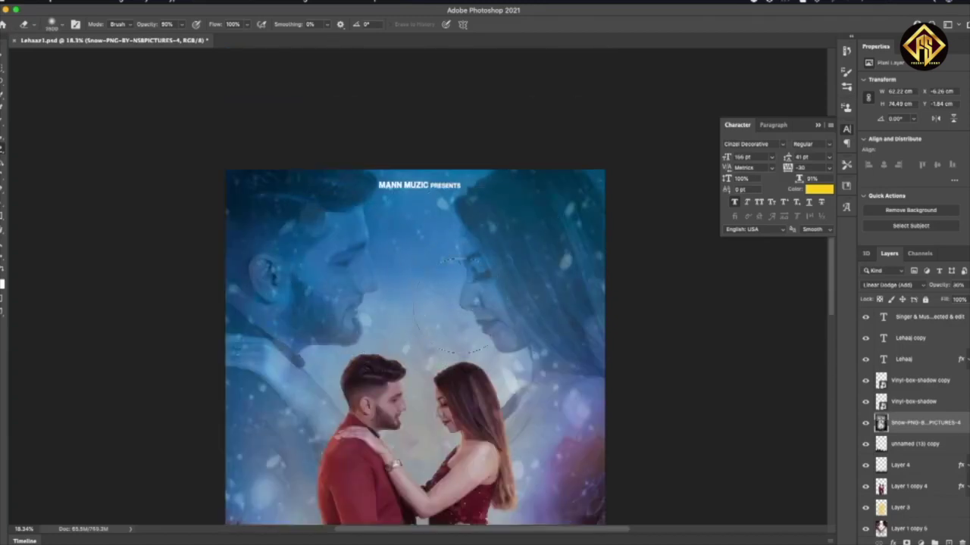
pyautogui.scroll(-2, 433, 329)
pyautogui.scroll(-2, 433, 330)
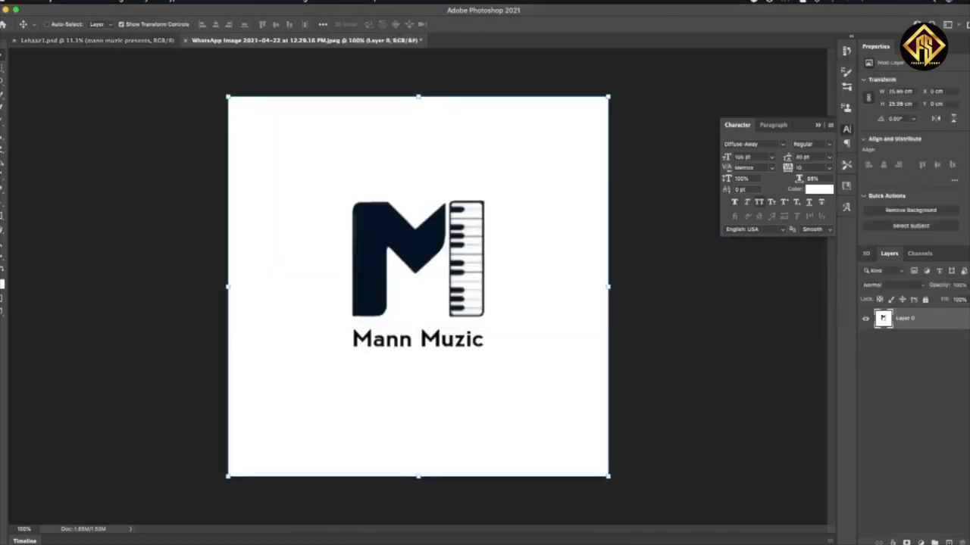
# Step: Remove the logo's white background using Select > Color Range
pyautogui.click(203, 3)
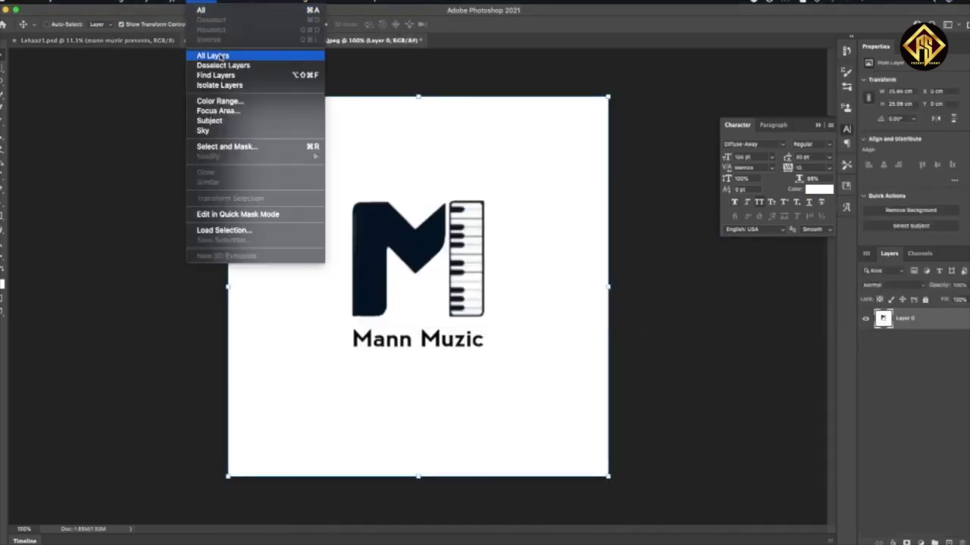
pyautogui.click(220, 101)
pyautogui.press('Return')
pyautogui.press('Delete')
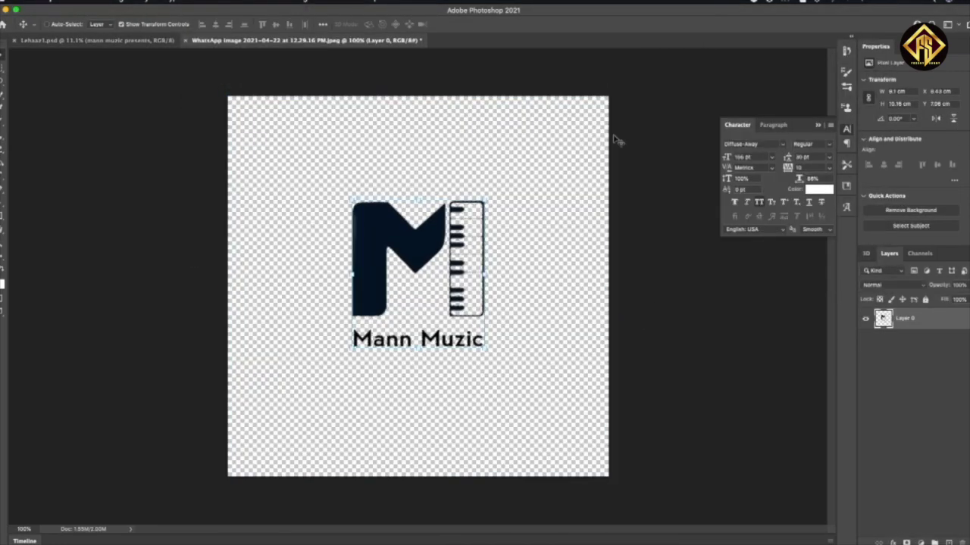
# Step: Paste the logo into the poster and move it to the top-left corner
pyautogui.hotkey('ctrl', 'Tab')
pyautogui.hotkey('ctrl', 'v')
pyautogui.hotkey('ctrl', 't')
pyautogui.moveTo(455, 254); pyautogui.dragTo(321, 144)
pyautogui.scroll(2, 339, 173)
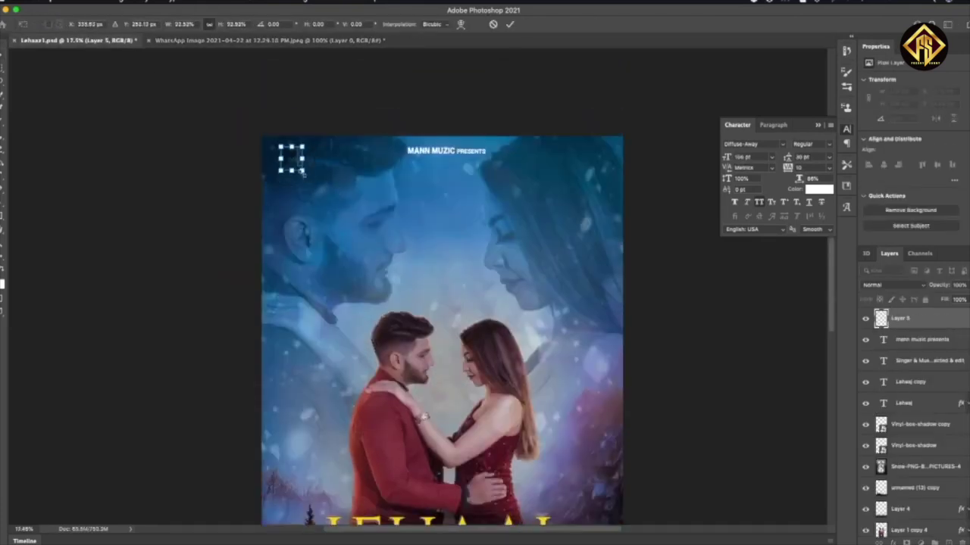
pyautogui.press('Return')
# Step: Tint the logo white with a Color Overlay layer style
pyautogui.doubleClick(904, 318)
pyautogui.click(650, 310)
pyautogui.click(727, 163)
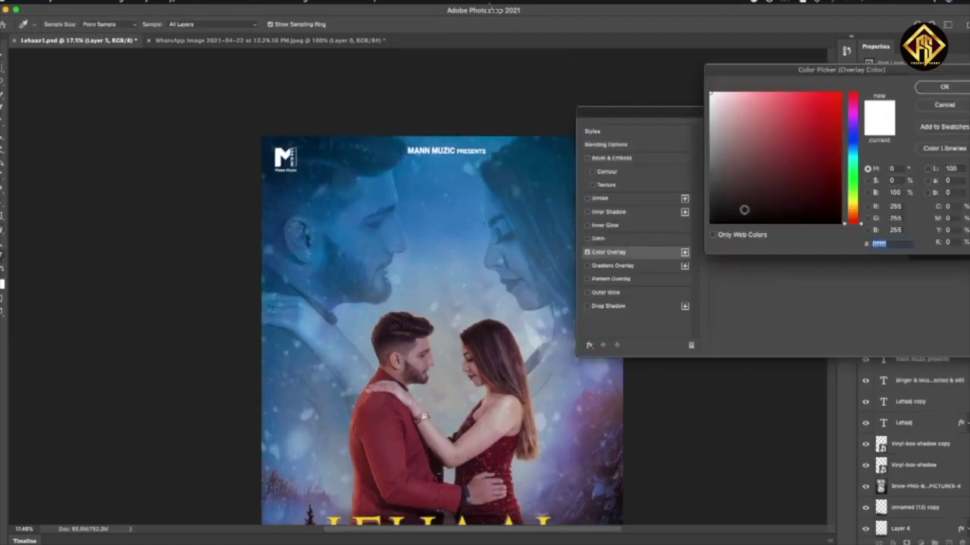
pyautogui.click(945, 82)
pyautogui.click(945, 129)
pyautogui.hotkey('ctrl', '0')
# Step: Collapse the logo's effects and select the MANN MUZIC PRESENTS text, then a lower layer
pyautogui.click(964, 320)
pyautogui.click(920, 340)
pyautogui.scroll(-1, 922, 399)
pyautogui.click(920, 404)
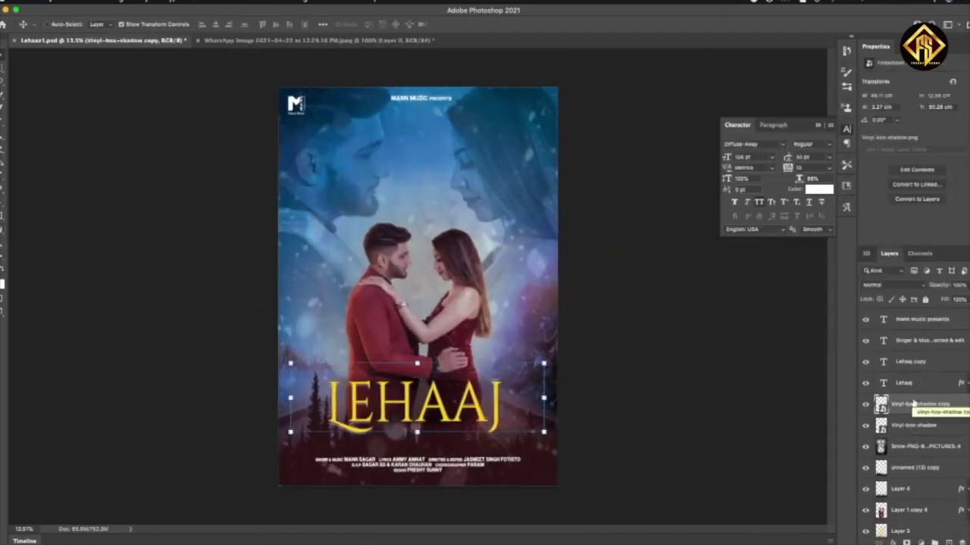
# Step: Stroke a rectangle just inside the poster edges on a new layer as a border, scaled slightly larger
pyautogui.click(950, 543)
pyautogui.press('m')
pyautogui.moveTo(283, 91); pyautogui.dragTo(553, 483)
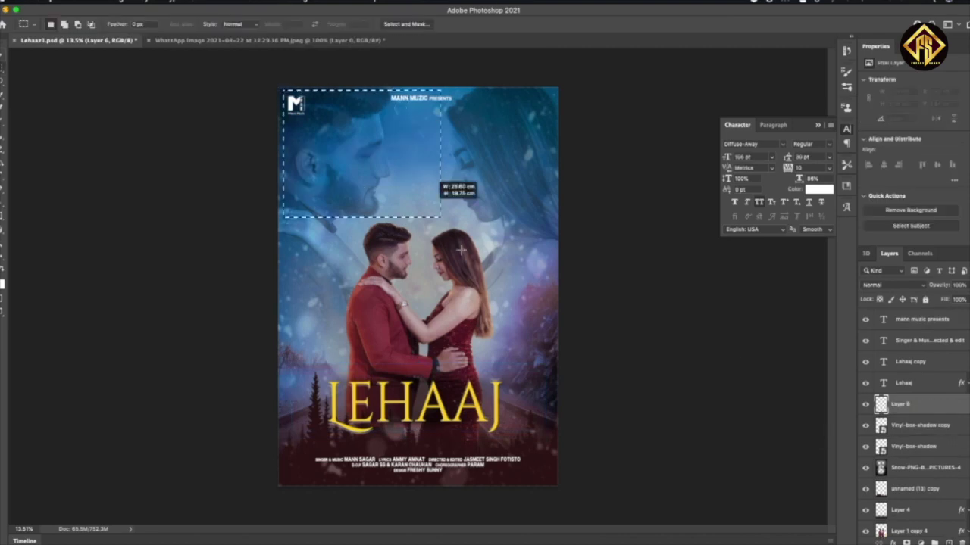
pyautogui.rightClick(554, 483)
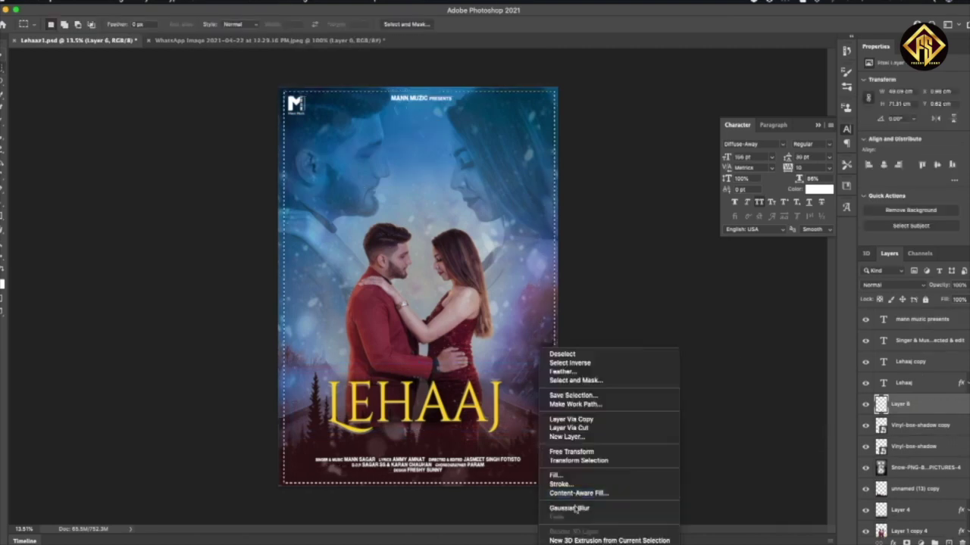
pyautogui.click(565, 483)
pyautogui.press('Return')
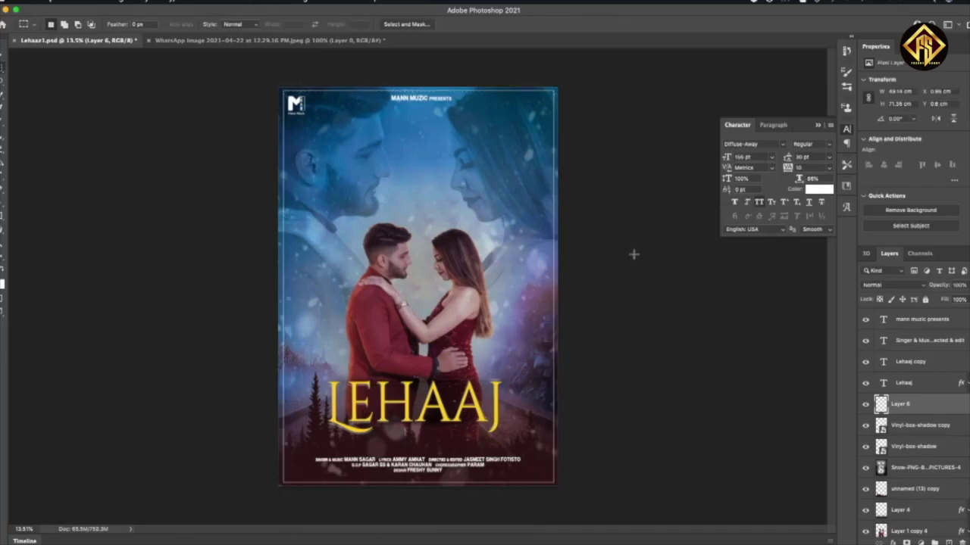
pyautogui.hotkey('ctrl', 't')
pyautogui.moveTo(560, 494); pyautogui.dragTo(565, 497)
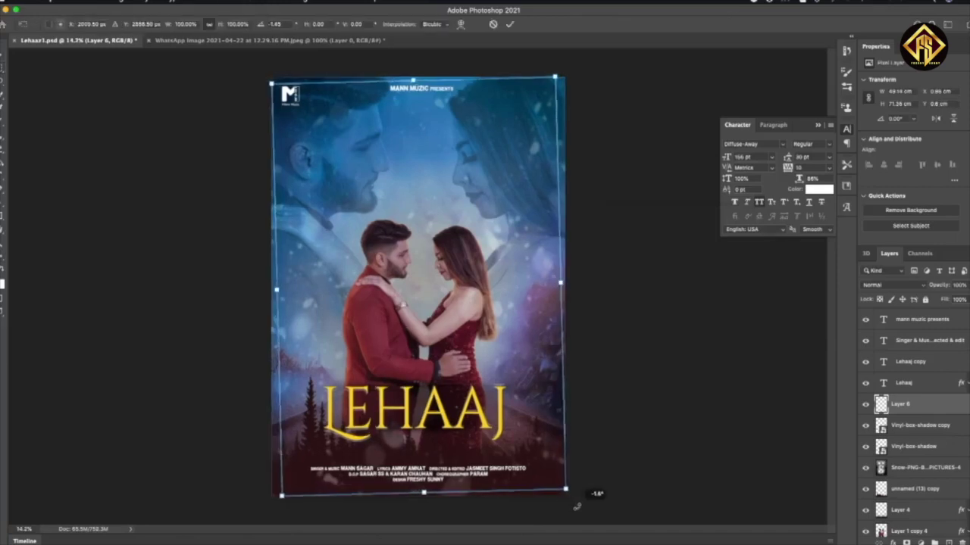
pyautogui.press('Return')
# Step: Try tilting the border layer about 0.7 degrees, then cancel the tilt
pyautogui.click(930, 384)
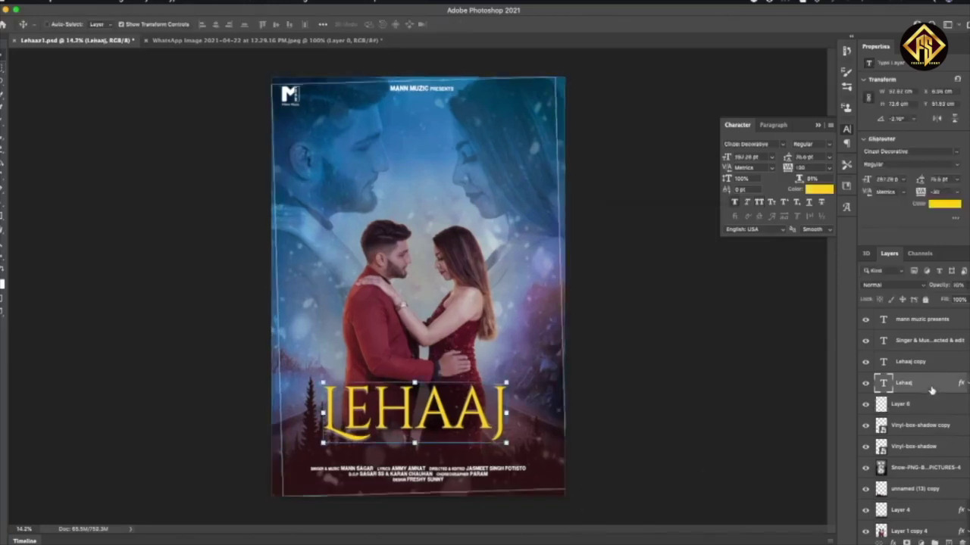
pyautogui.click(928, 408)
pyautogui.click(931, 391)
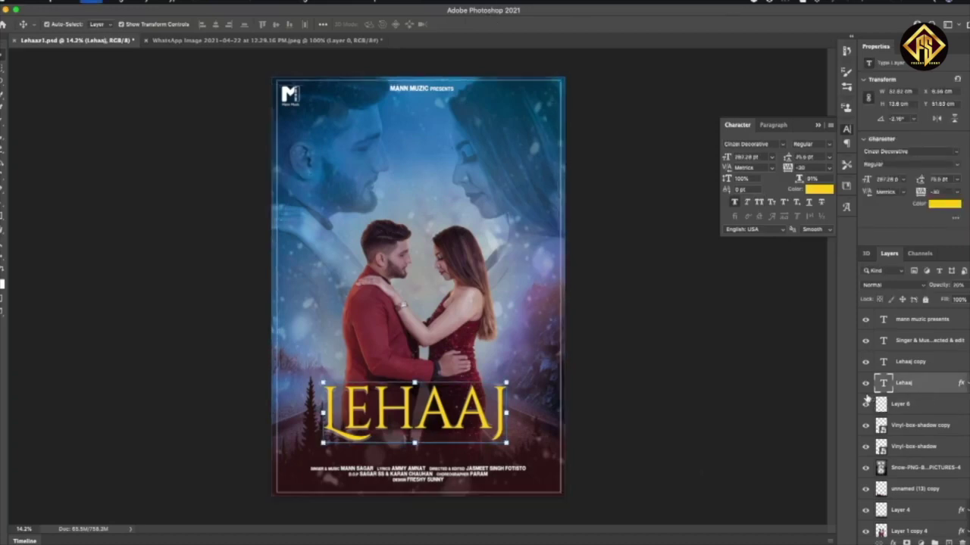
pyautogui.click(928, 404)
pyautogui.hotkey('ctrl', 't')
pyautogui.moveTo(573, 493); pyautogui.dragTo(563, 504)
pyautogui.click(931, 384)
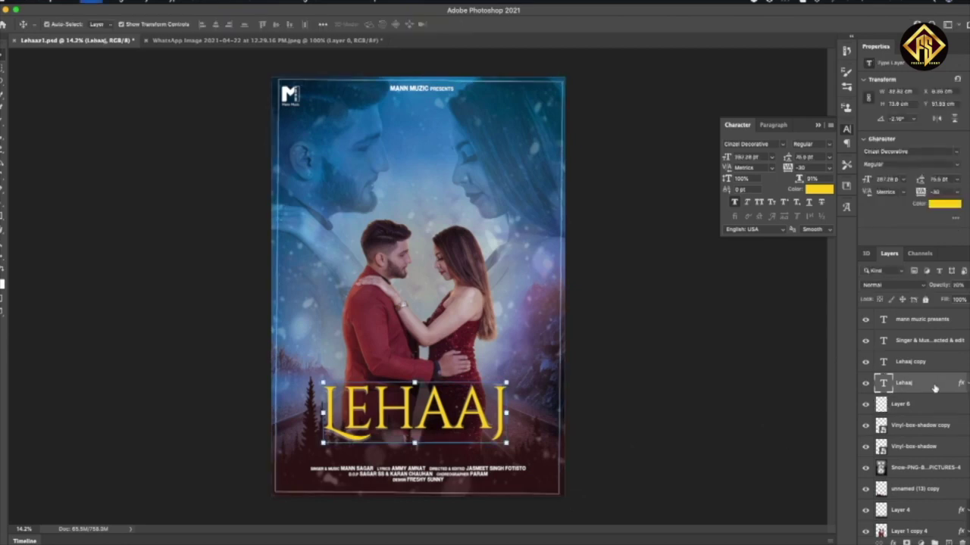
# Step: Select all poster layers from Layer 6 down, duplicate them and merge the duplicates
pyautogui.click(937, 364)
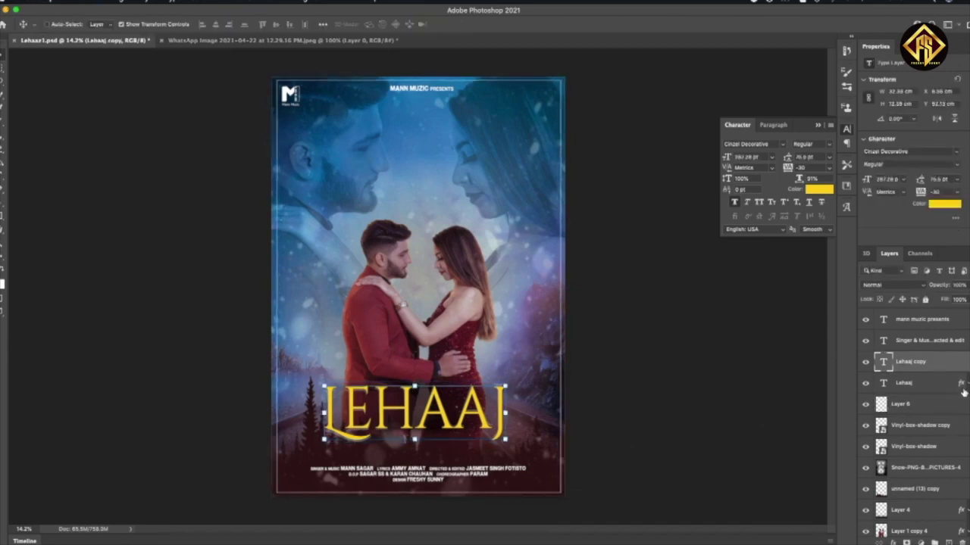
pyautogui.click(946, 406)
pyautogui.click(931, 384)
pyautogui.scroll(-2, 932, 387)
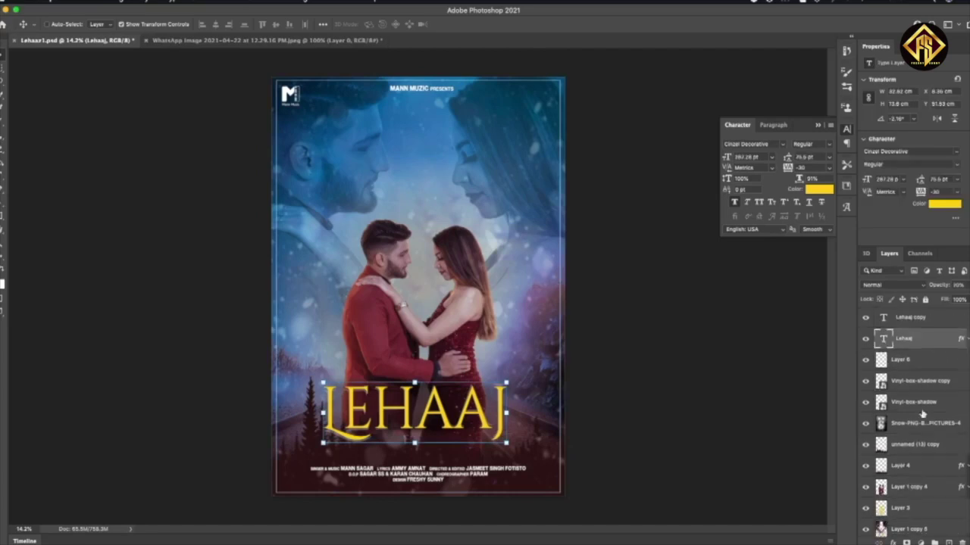
pyautogui.click(932, 362)
pyautogui.scroll(-1, 928, 419)
pyautogui.keyDown('shift'); pyautogui.click(930, 422); pyautogui.keyUp('shift')
pyautogui.hotkey('ctrl', 'j')
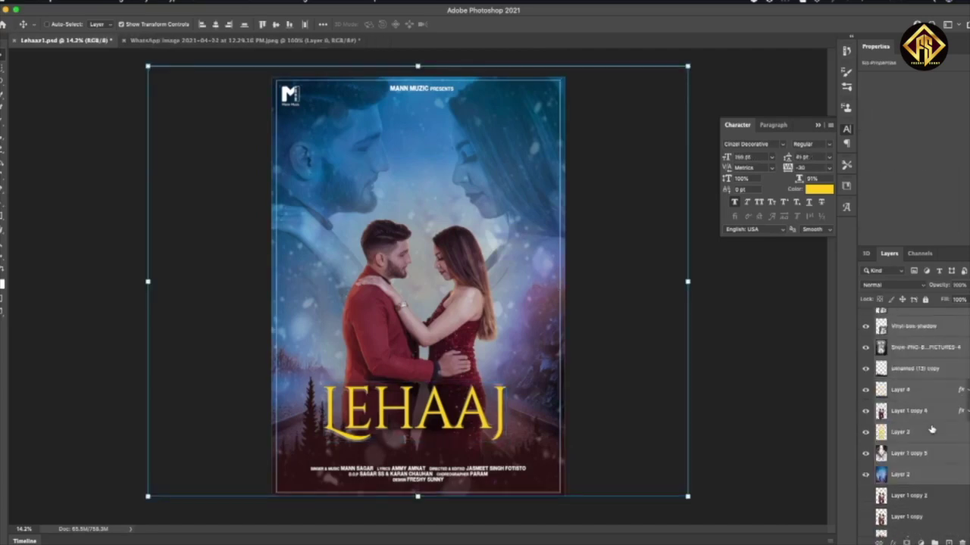
pyautogui.rightClick(936, 361)
pyautogui.click(837, 404)
# Step: Stamp the visible poster into Layer 7 and open it in the Camera Raw filter
pyautogui.press('m')
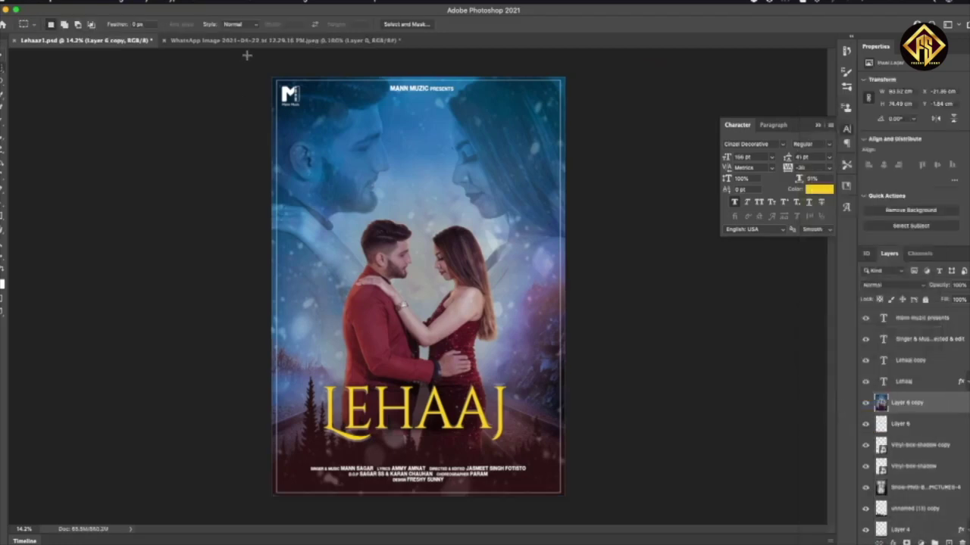
pyautogui.hotkey('ctrl', 'alt', 'shift', 'e')
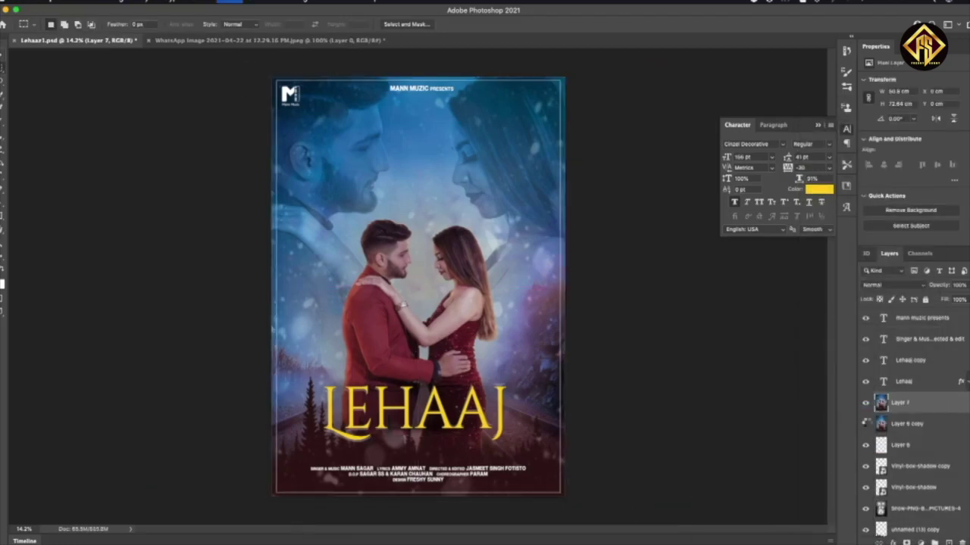
pyautogui.hotkey('ctrl', 'shift', 'a')
pyautogui.click(769, 159)
# Step: Set Highlights to -67 with lifted shadows, then shift the Color Mixer blue hue to -10
pyautogui.moveTo(811, 274)
pyautogui.mouseDown()
pyautogui.moveTo(775, 274)
pyautogui.moveTo(825, 293)
pyautogui.moveTo(776, 302)
pyautogui.moveTo(802, 324)
pyautogui.mouseUp()
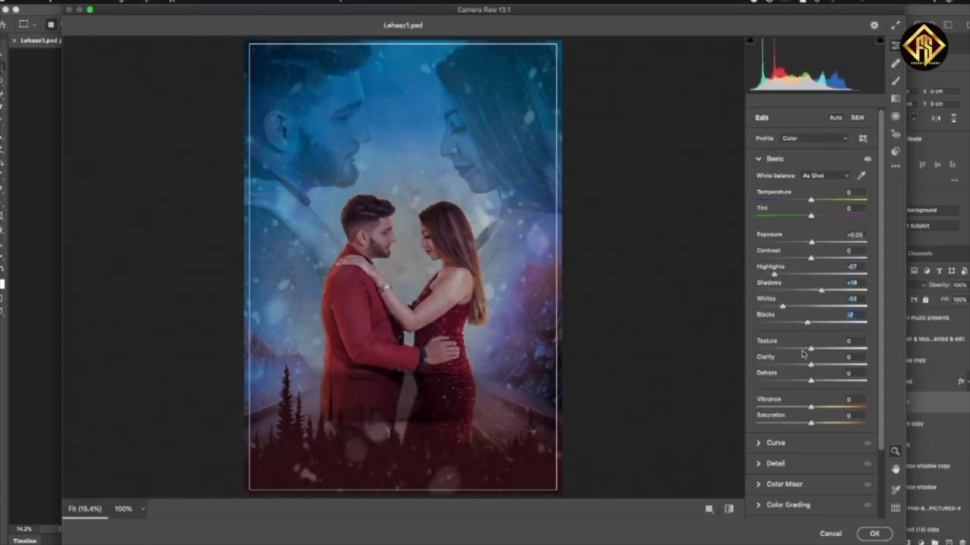
pyautogui.moveTo(573, 331)
pyautogui.mouseDown()
pyautogui.moveTo(812, 409)
pyautogui.moveTo(829, 405)
pyautogui.moveTo(810, 384)
pyautogui.mouseUp()
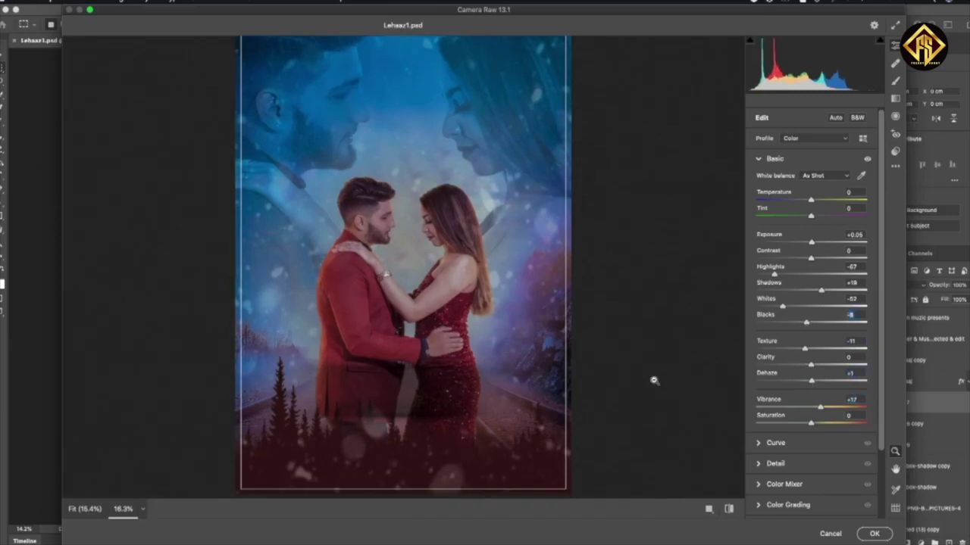
pyautogui.click(759, 158)
pyautogui.click(784, 244)
pyautogui.keyDown('alt'); pyautogui.click(594, 274); pyautogui.keyUp('alt')
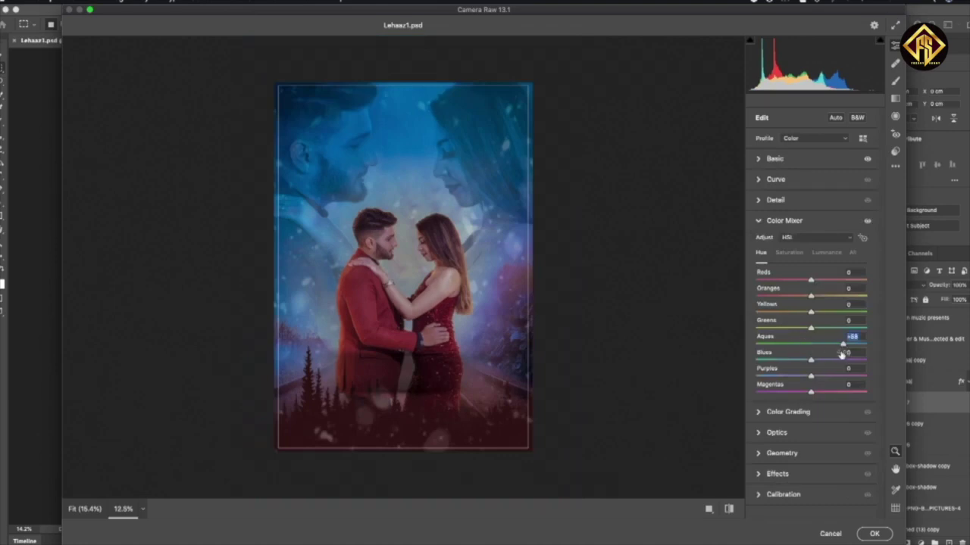
pyautogui.moveTo(811, 360); pyautogui.dragTo(804, 361)
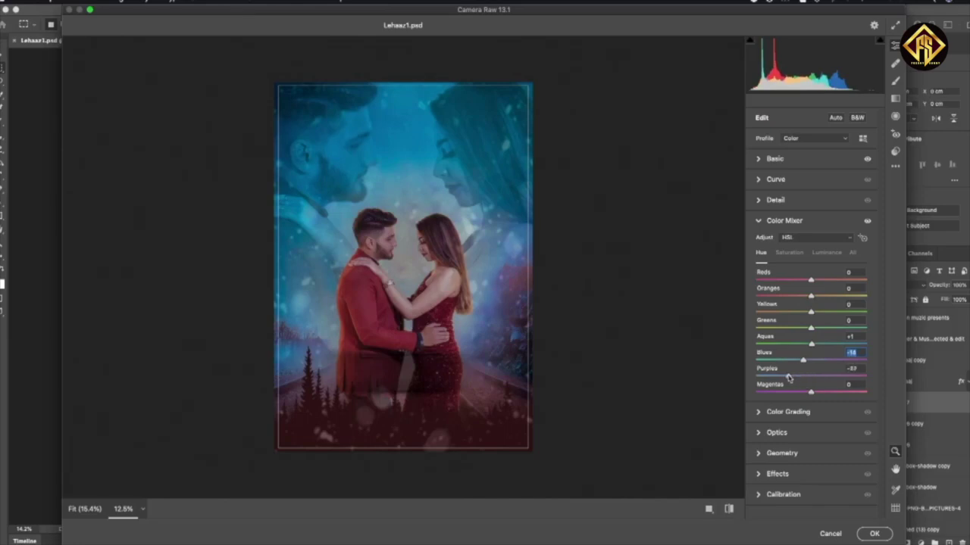
pyautogui.click(759, 221)
pyautogui.click(772, 303)
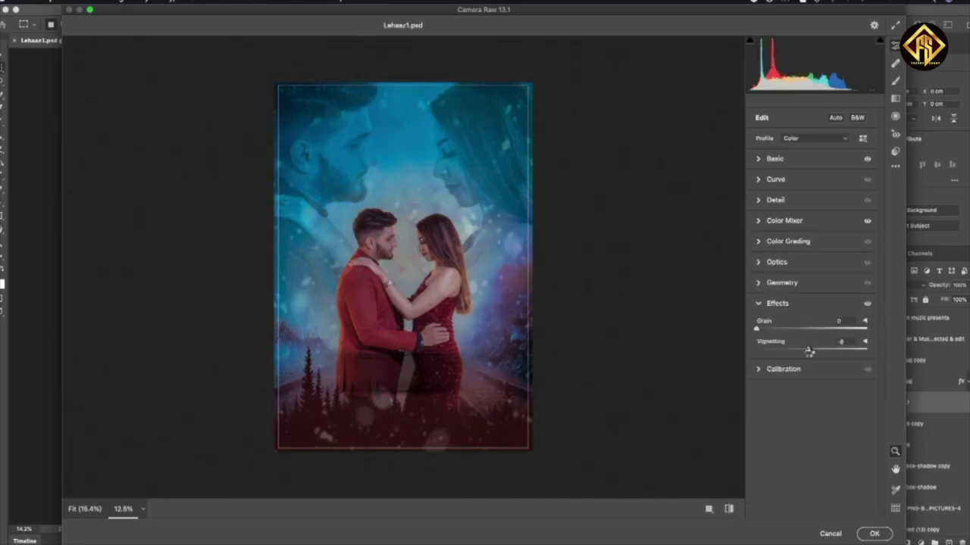
# Step: Apply the Camera Raw grade and a final Levels adjustment
pyautogui.press('Return')
pyautogui.hotkey('ctrl', 'l')
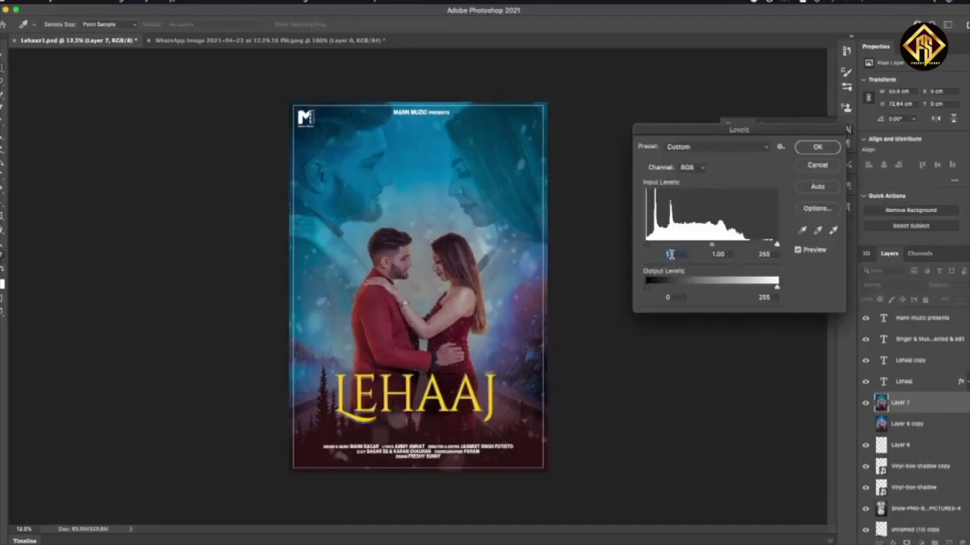
pyautogui.press('Return')
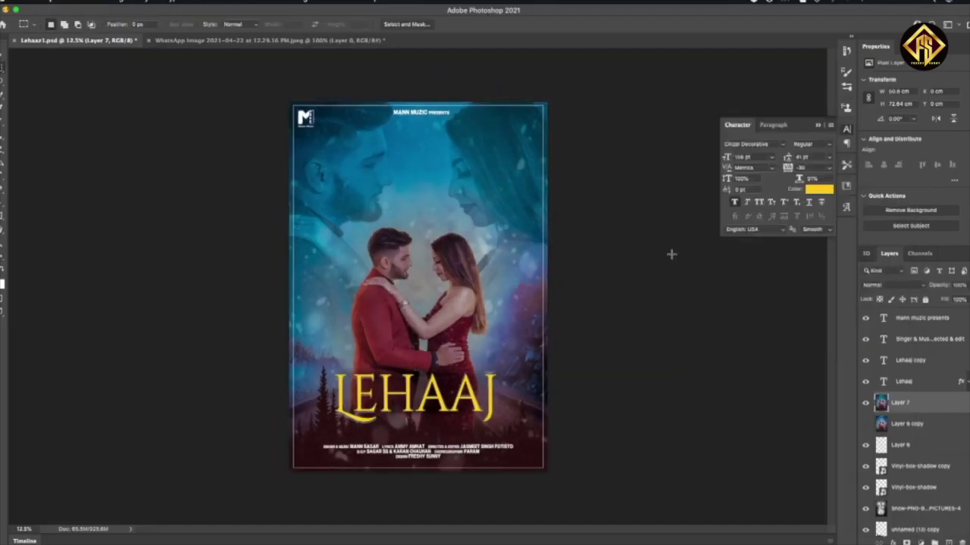
# Step: Save a copy of the poster as a JPEG at Quality 12
pyautogui.hotkey('ctrl', 'shift', 's')
pyautogui.click(463, 307)
pyautogui.click(470, 333)
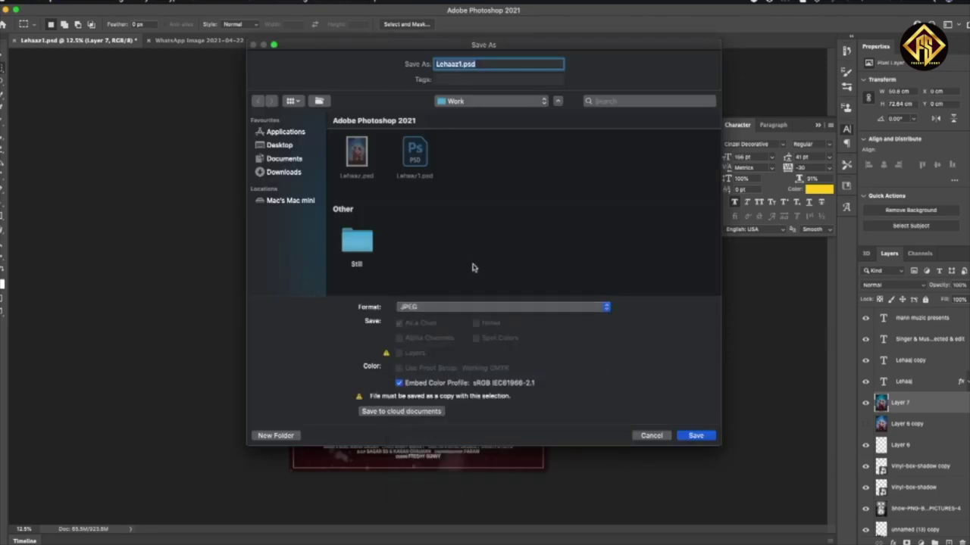
pyautogui.press('Return')
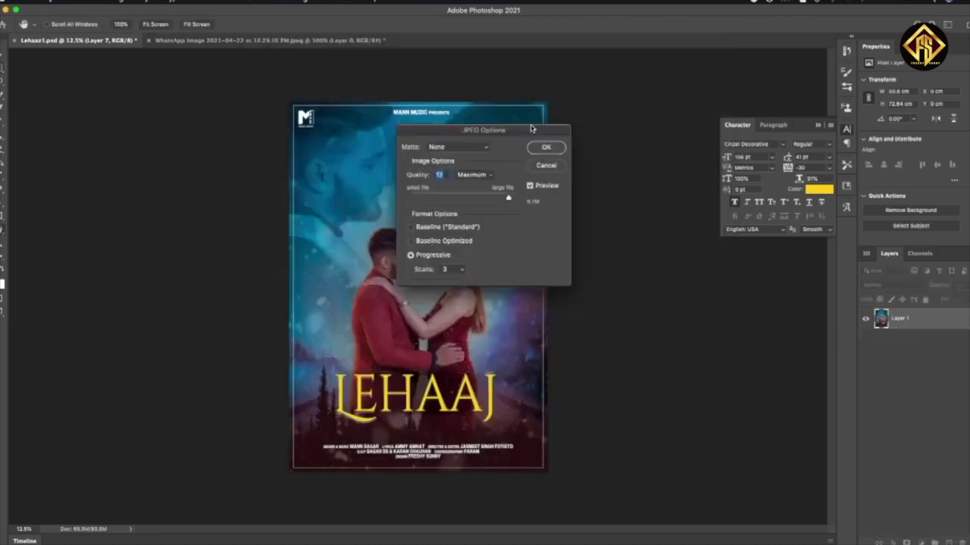
pyautogui.click(546, 148)
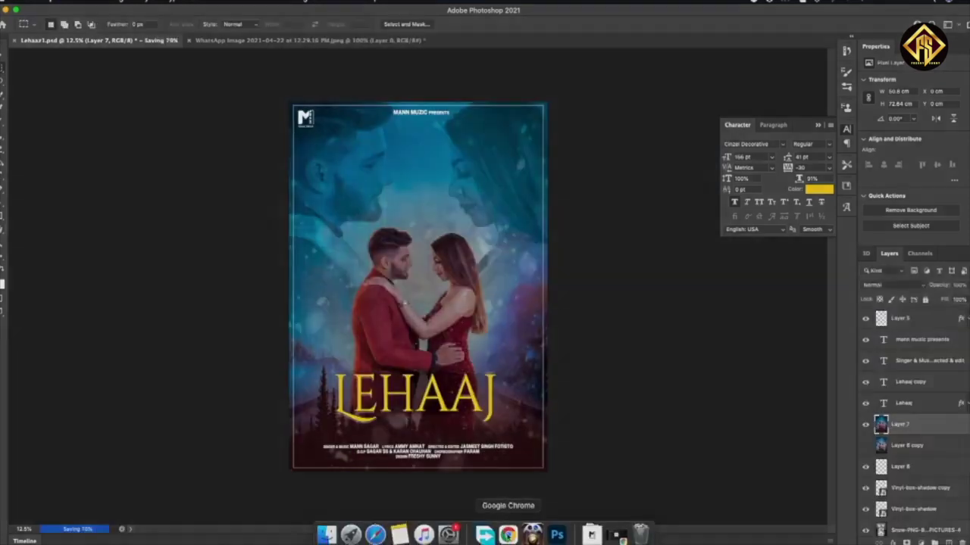